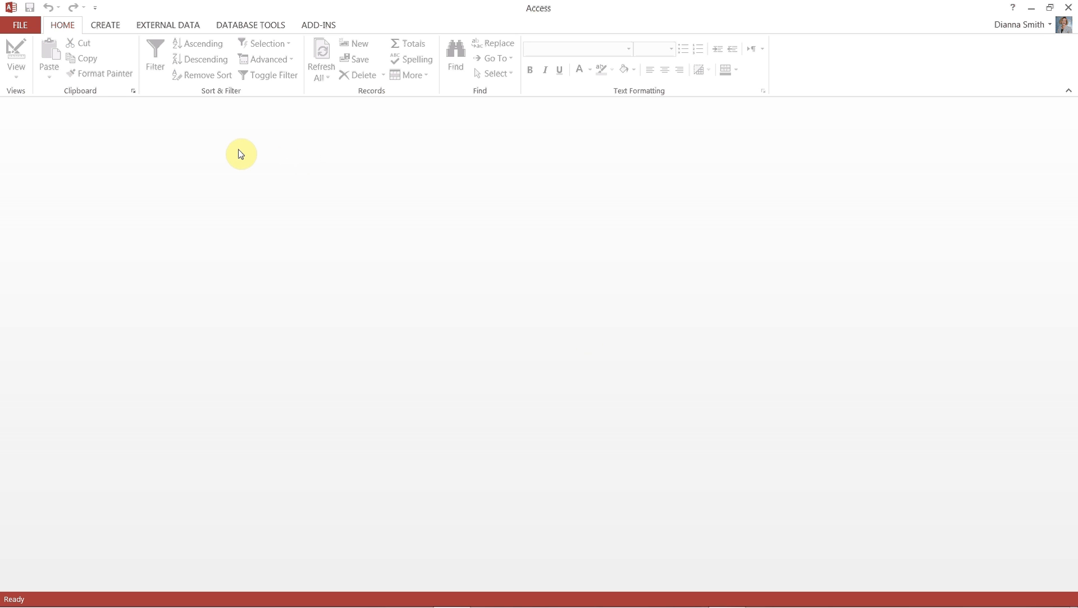
Open the recent Bavant Publishing_4 database stored in the Ch 4 work folder
left_click(19, 26)
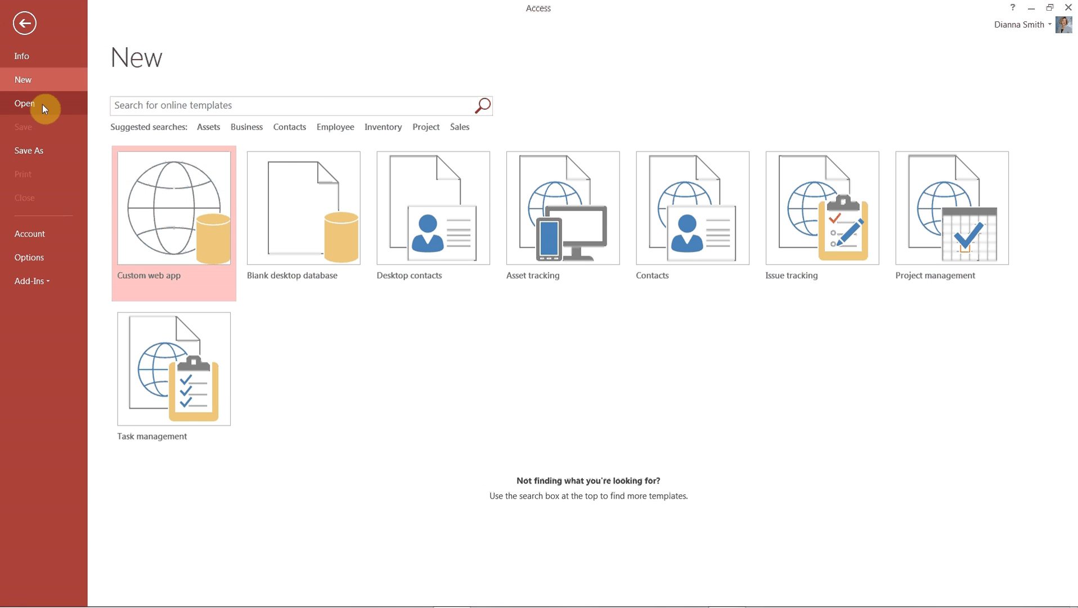
left_click(42, 104)
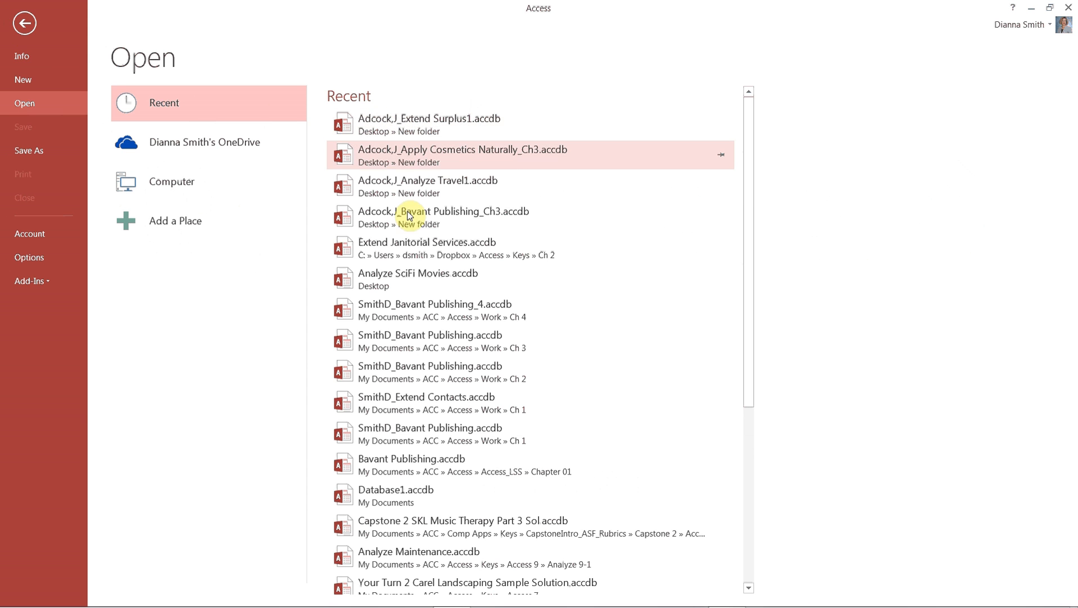
left_click(417, 309)
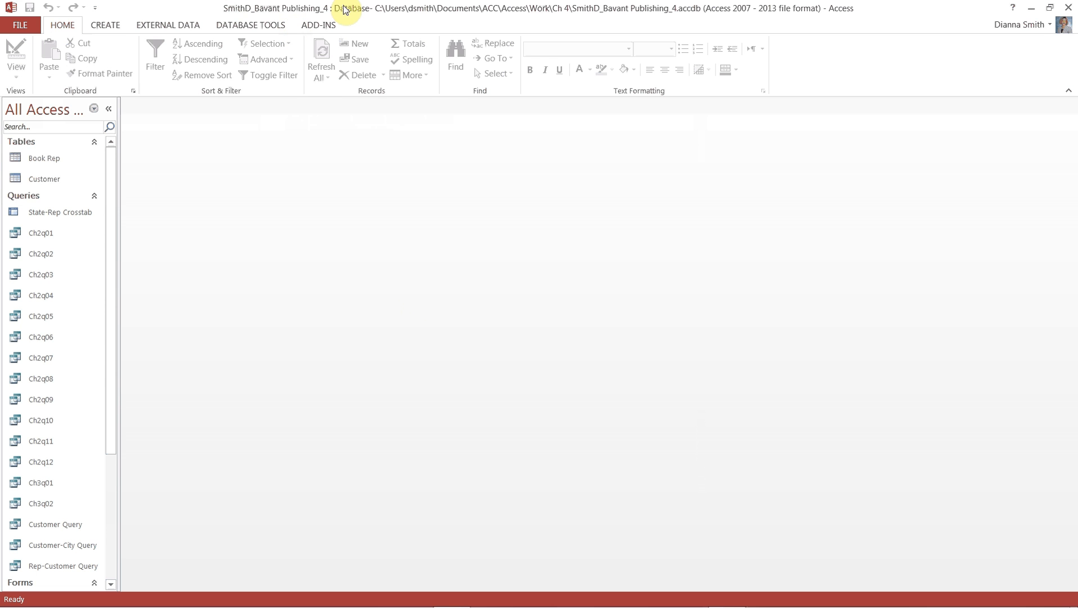
Start saving the database as an Access Database (*.accdb) copy and browse to the Access folder in Dropbox
left_click(12, 27)
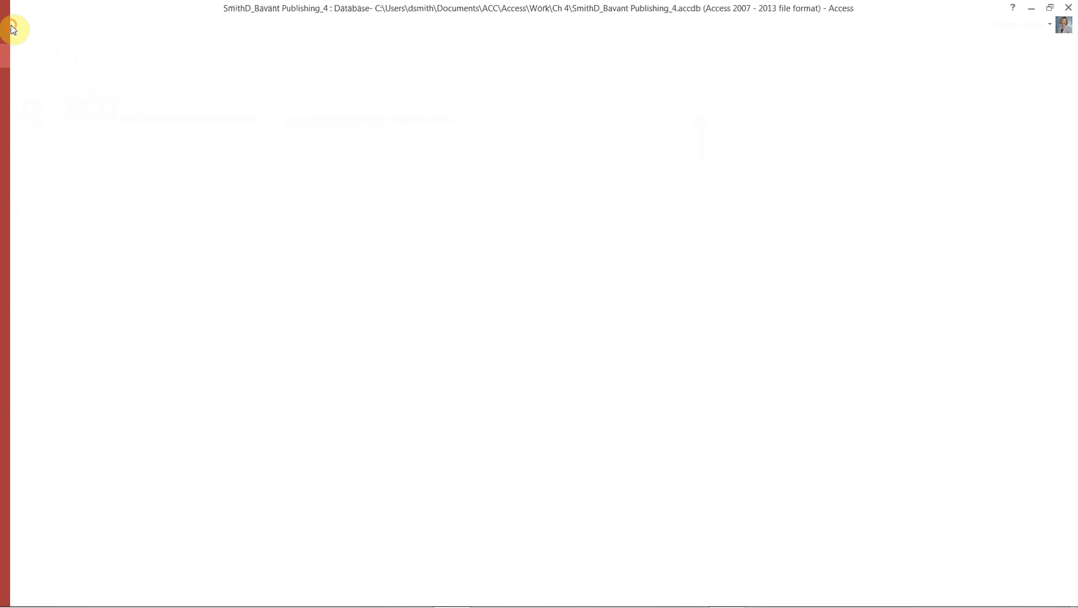
left_click(51, 158)
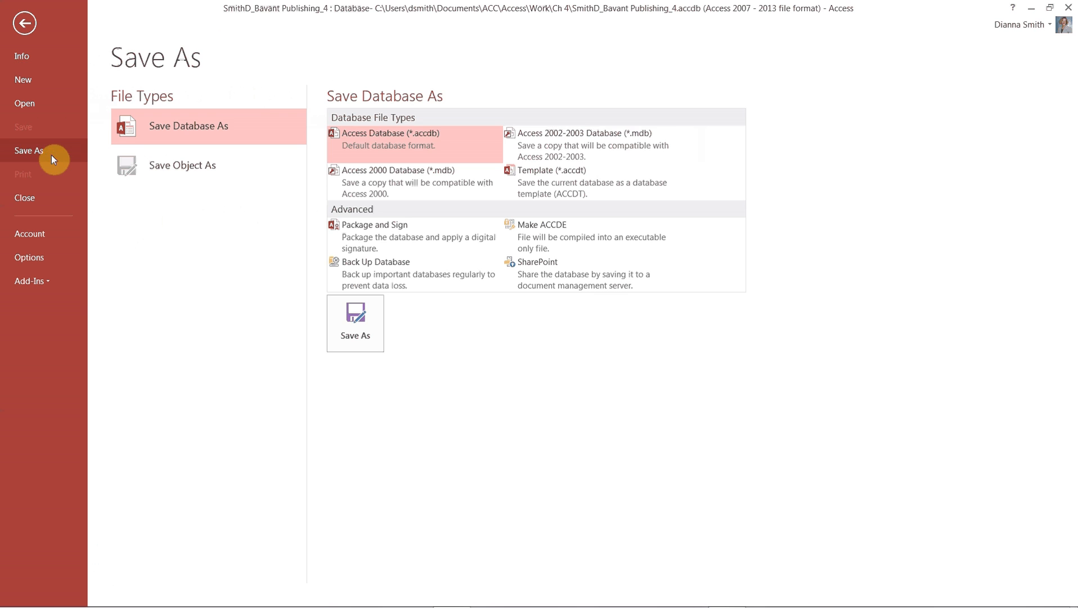
left_click(369, 325)
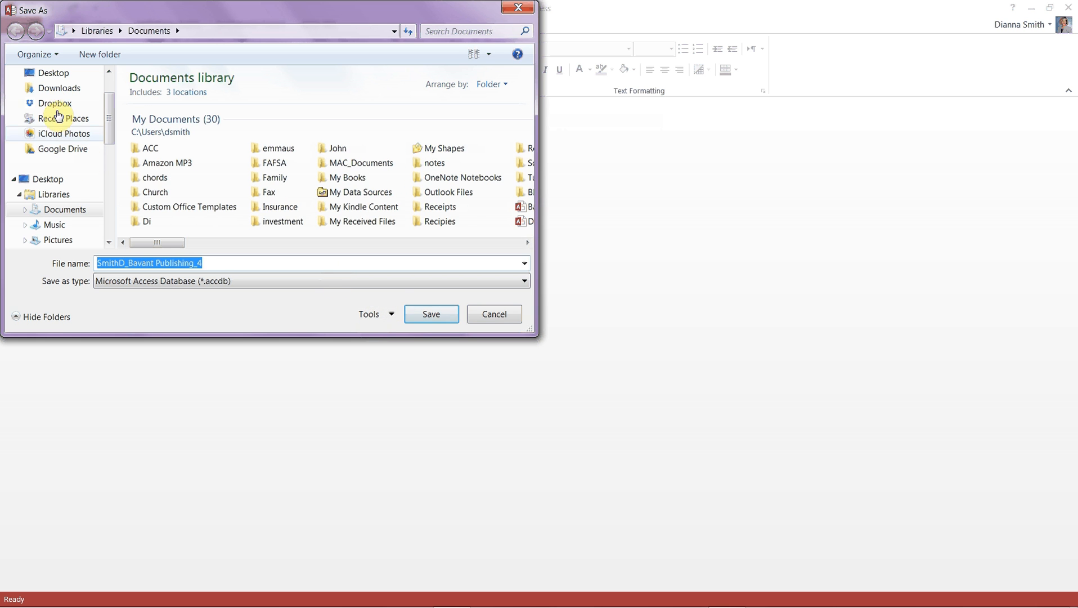
left_click(52, 104)
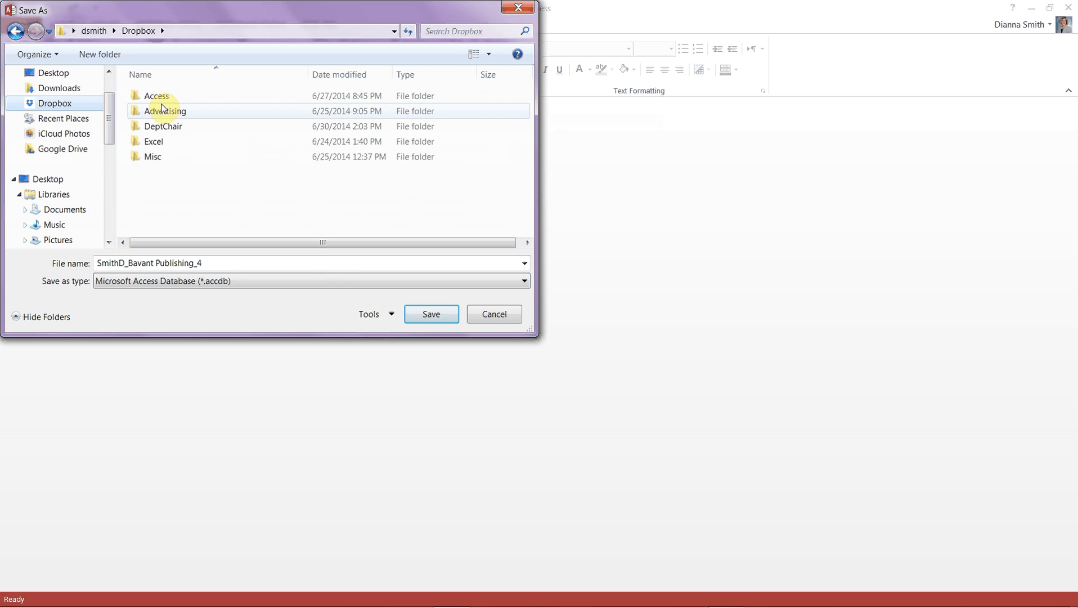
double_click(165, 100)
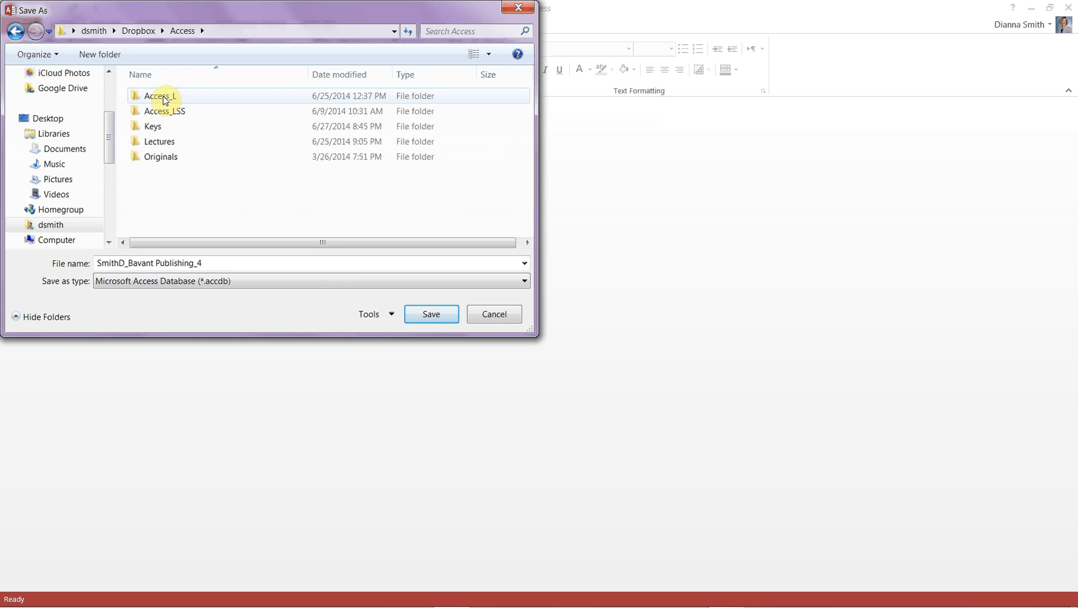
Create a folder named Work inside the Access folder and open it
left_click(112, 59)
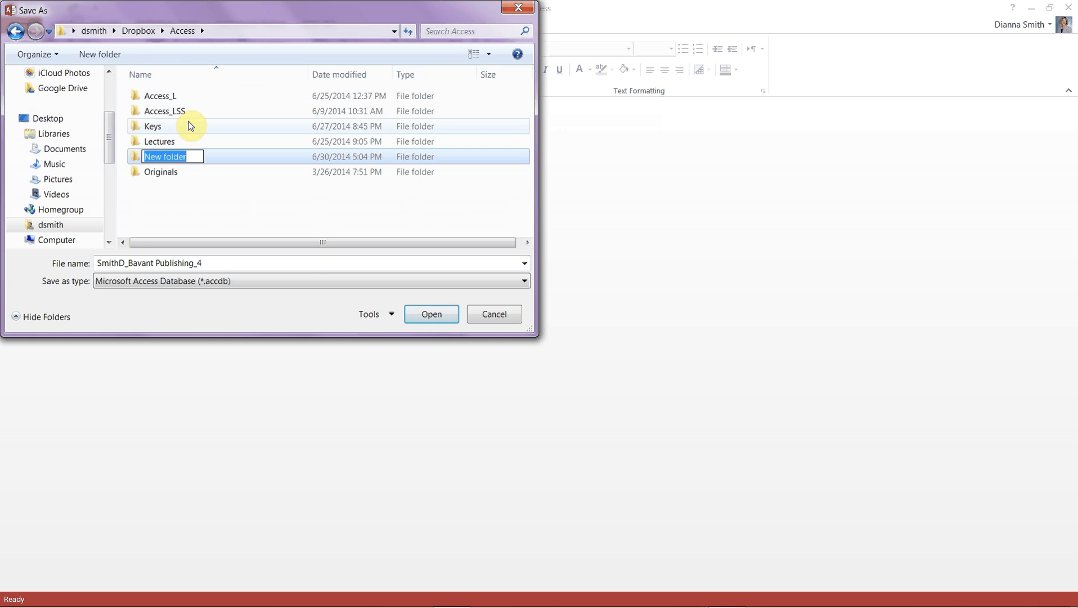
type("Work")
key("Return")
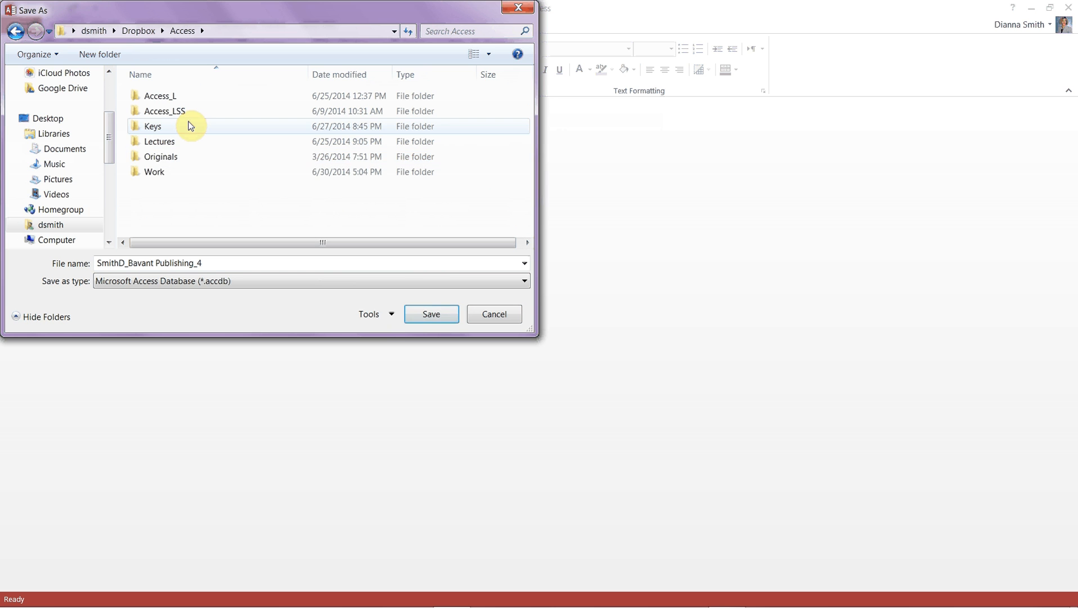
double_click(140, 173)
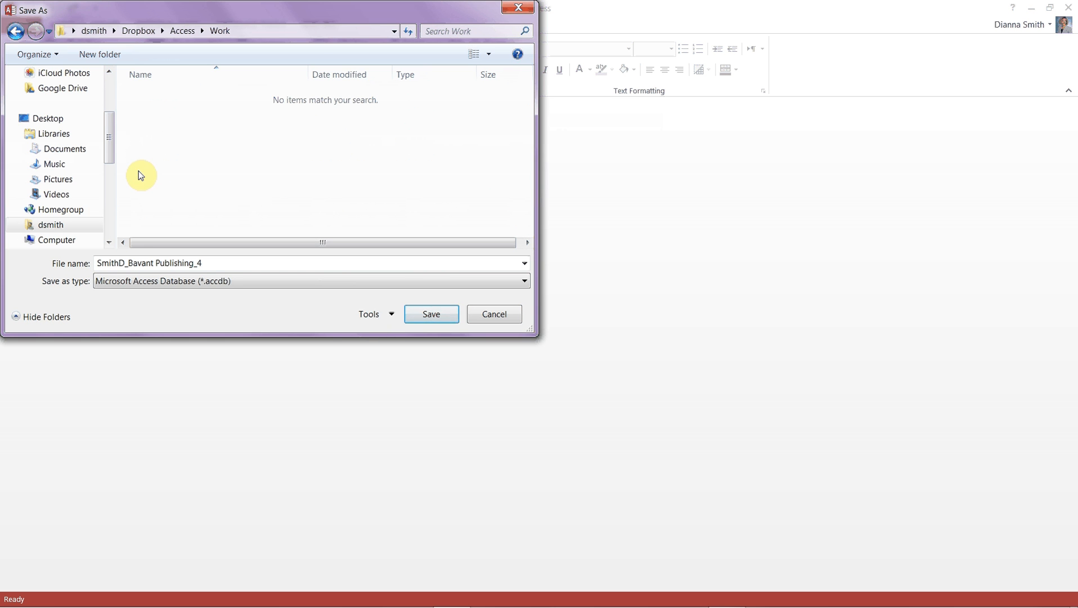
Create a subfolder named Ch 5 inside the Work folder and open it
left_click(98, 55)
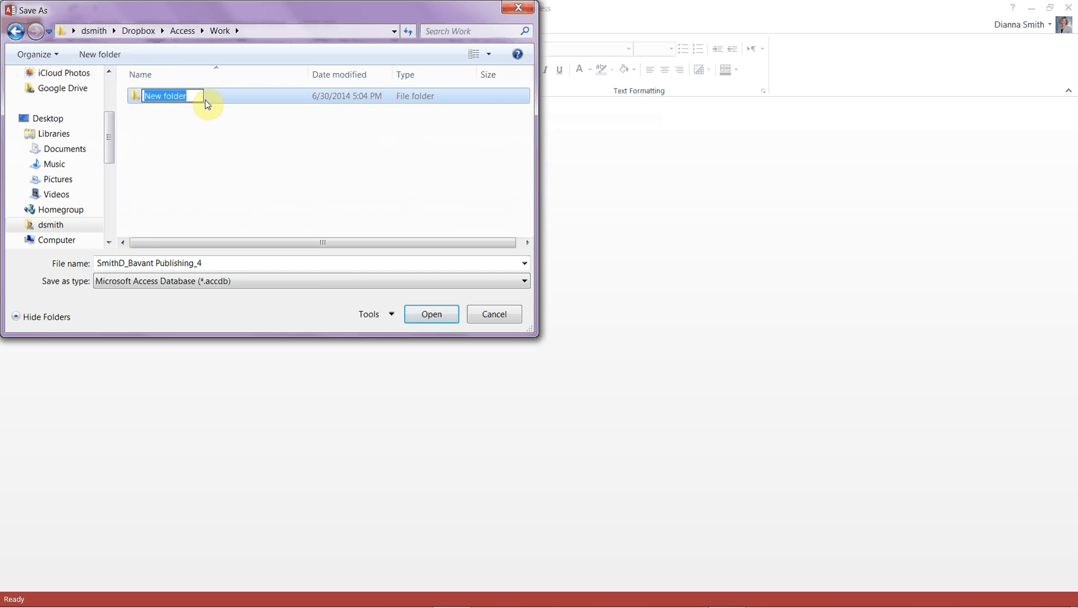
type("Ch 5")
left_click(135, 97)
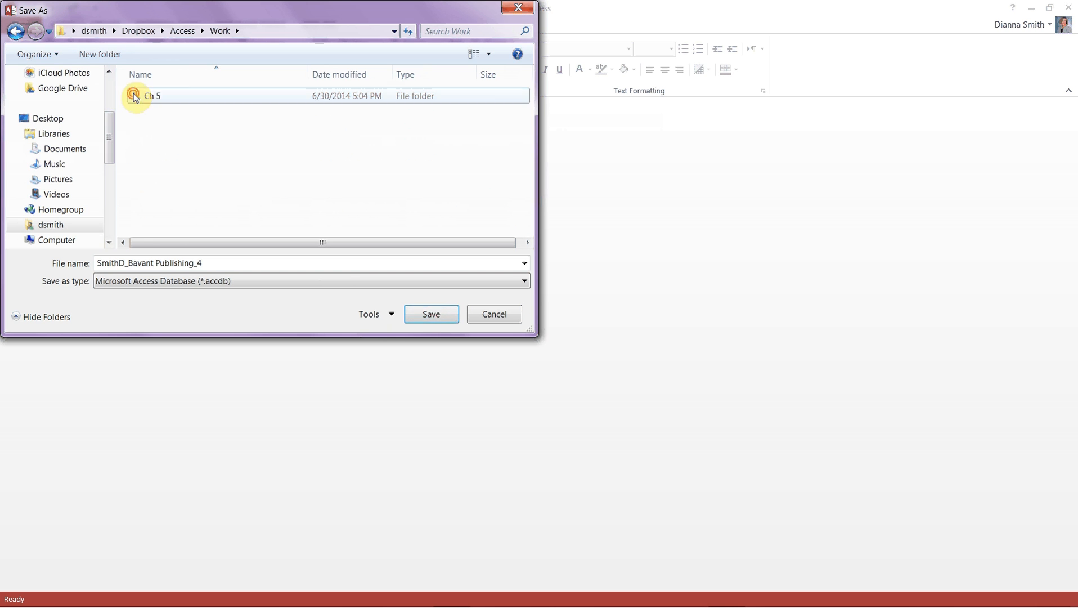
double_click(135, 98)
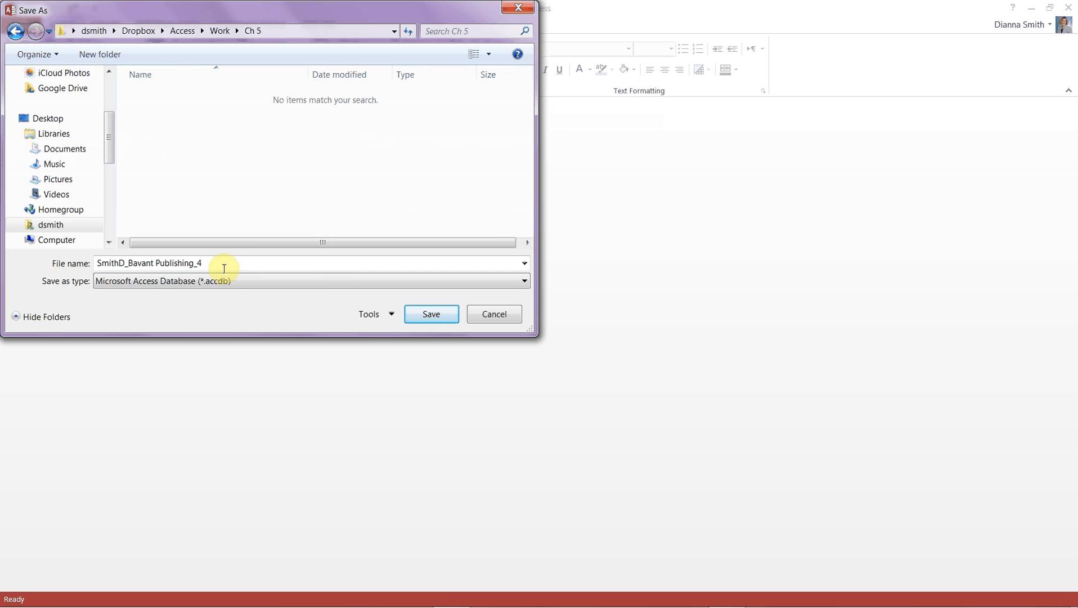
Save the database copy with its file name ending in _5 and enable its active content
left_click(226, 263)
double_click(226, 264)
left_click(225, 264)
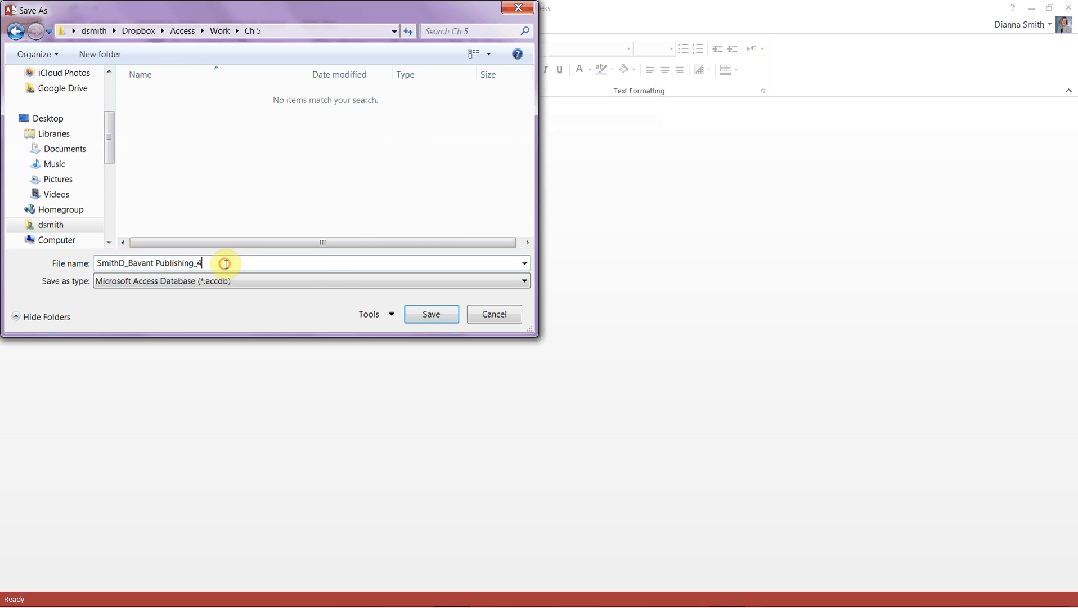
key("BackSpace")
type("5")
left_click(429, 315)
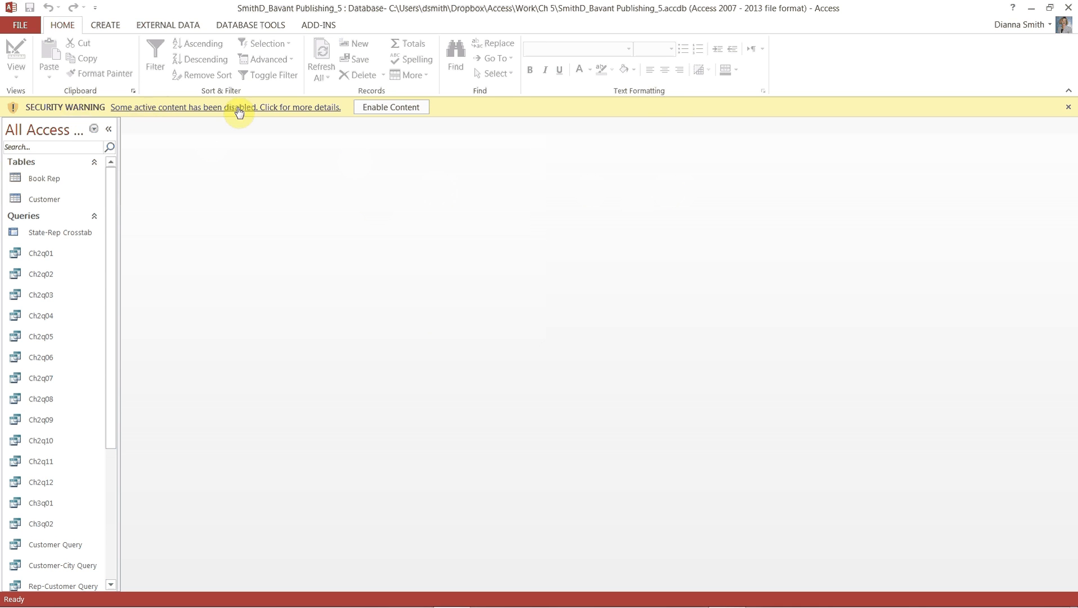
left_click(391, 113)
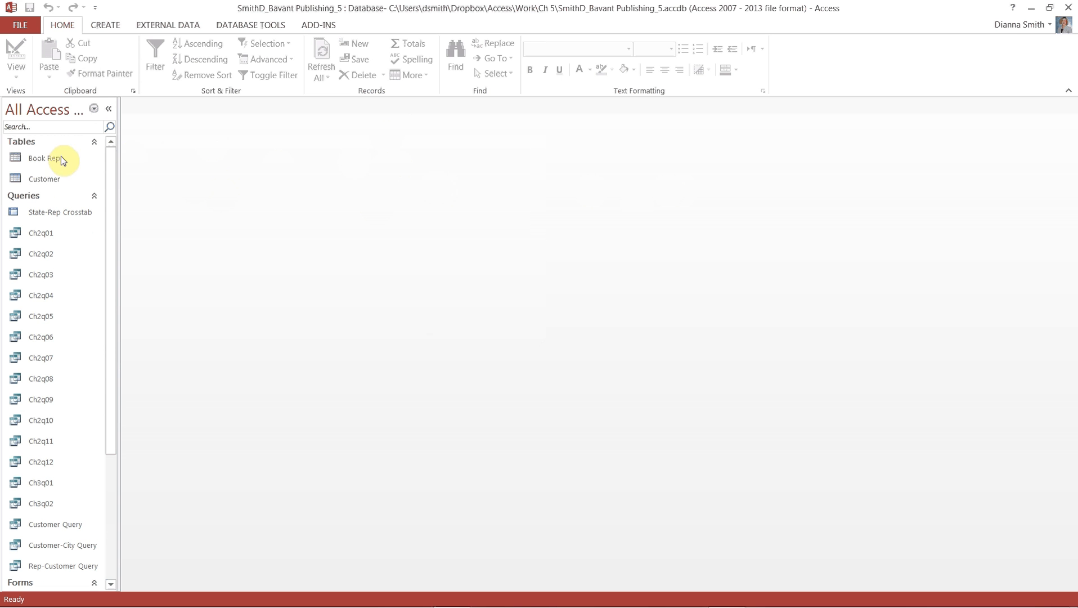
Open the Book Rep table in Design View and collapse the Navigation Pane
left_click(41, 159)
right_click(41, 160)
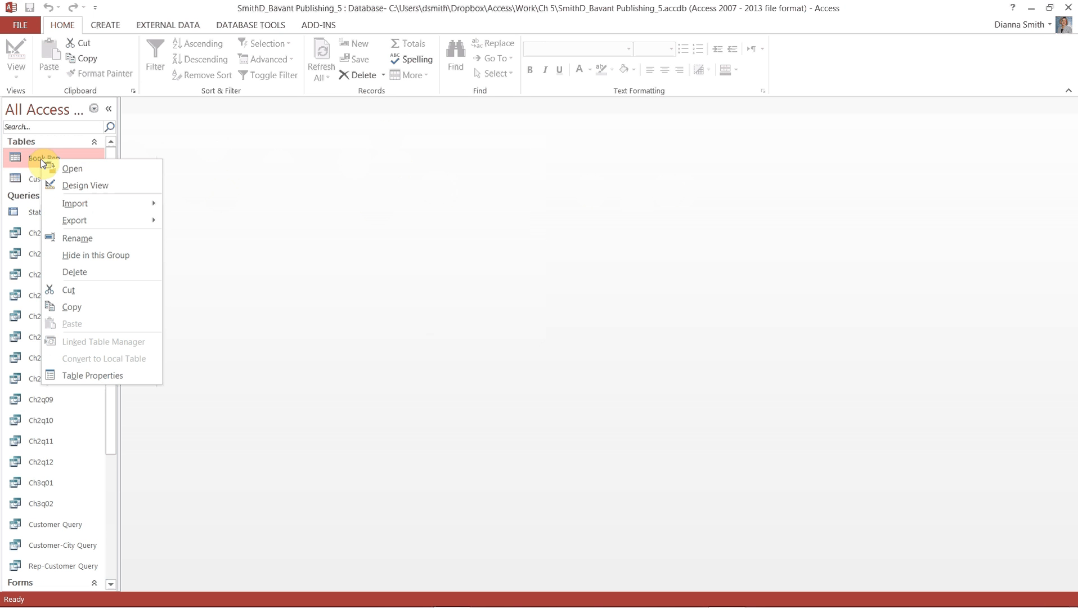
left_click(67, 189)
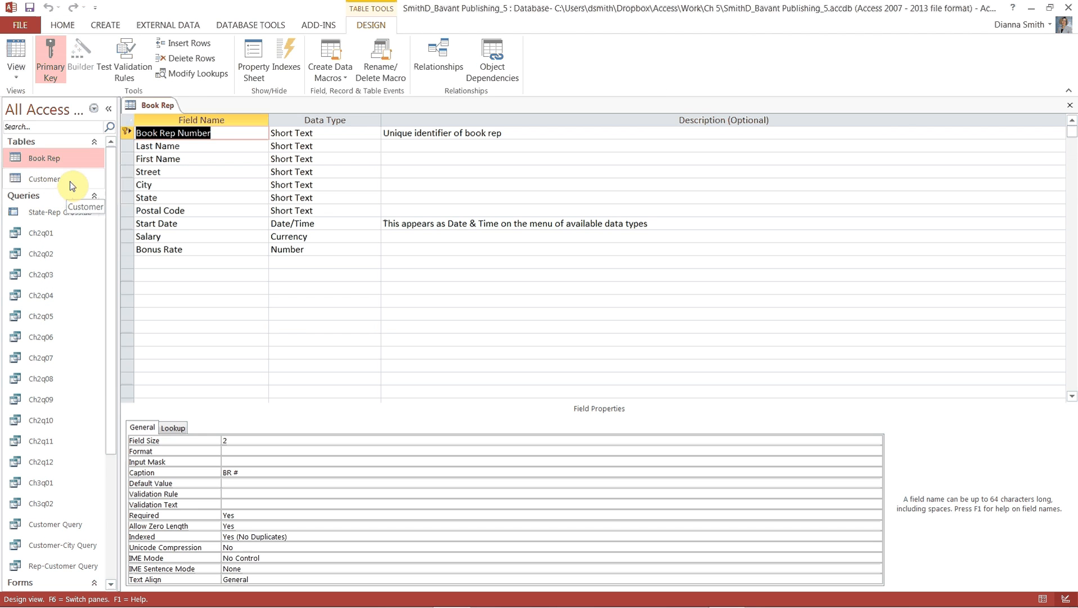
left_click(112, 109)
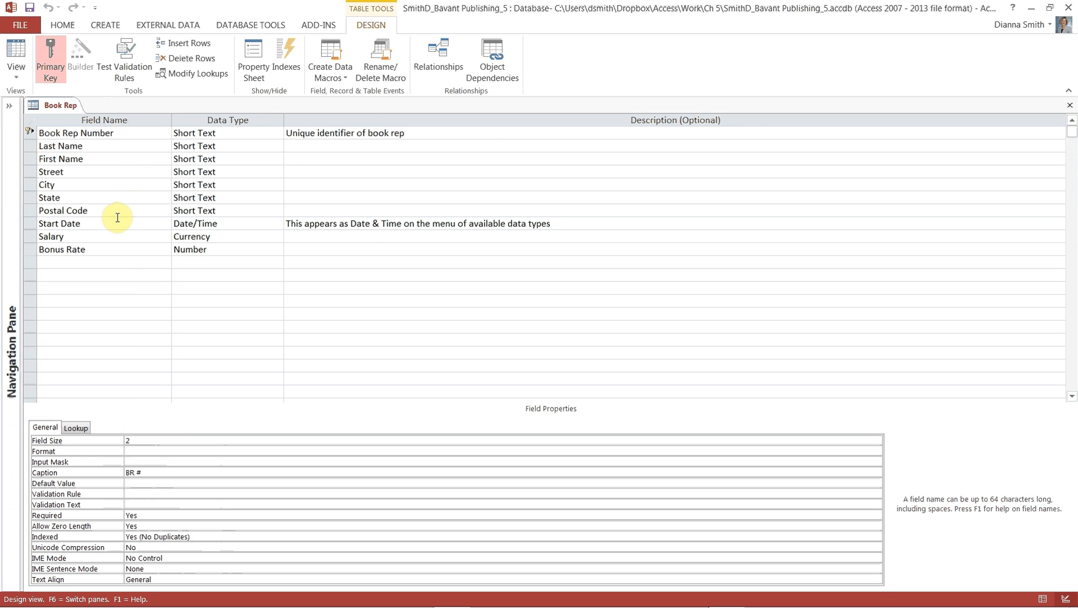
Add a Sales Goal field with the Yes/No data type below Bonus Rate
left_click(109, 262)
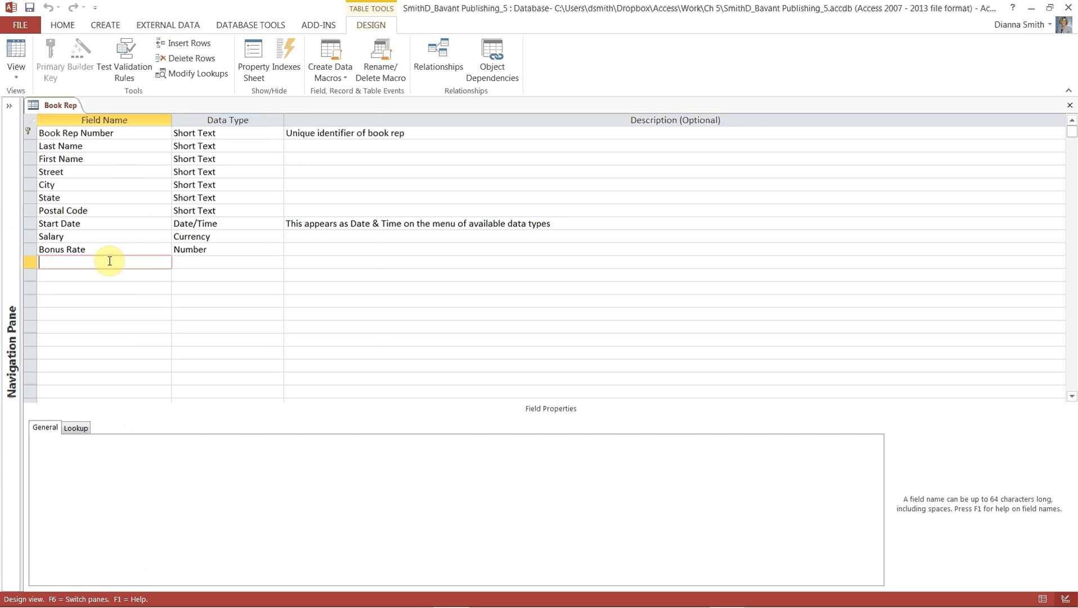
type("Sales Goal")
key("Tab")
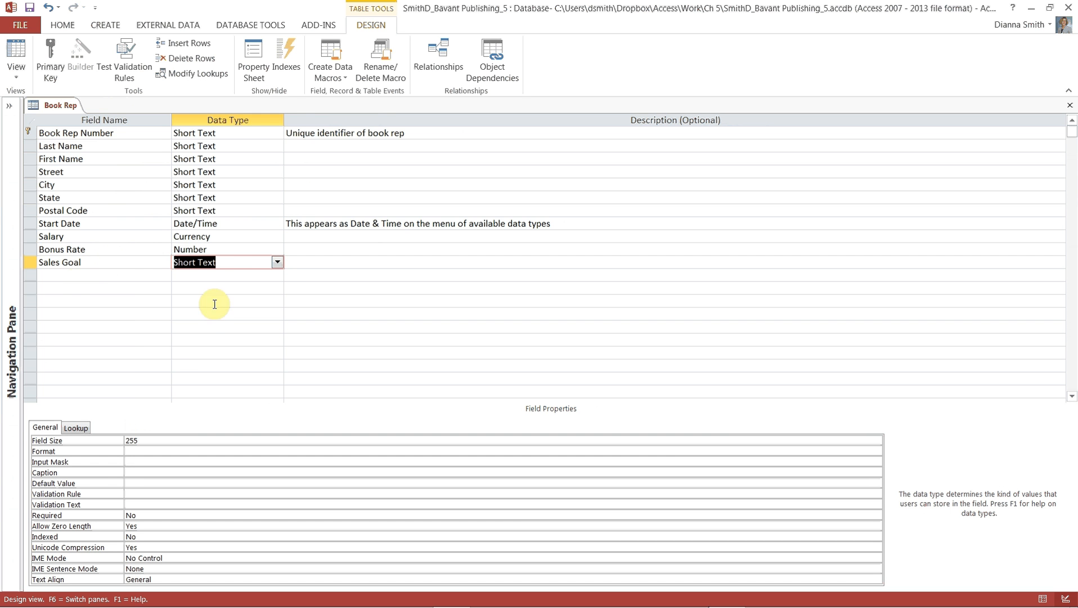
left_click(278, 263)
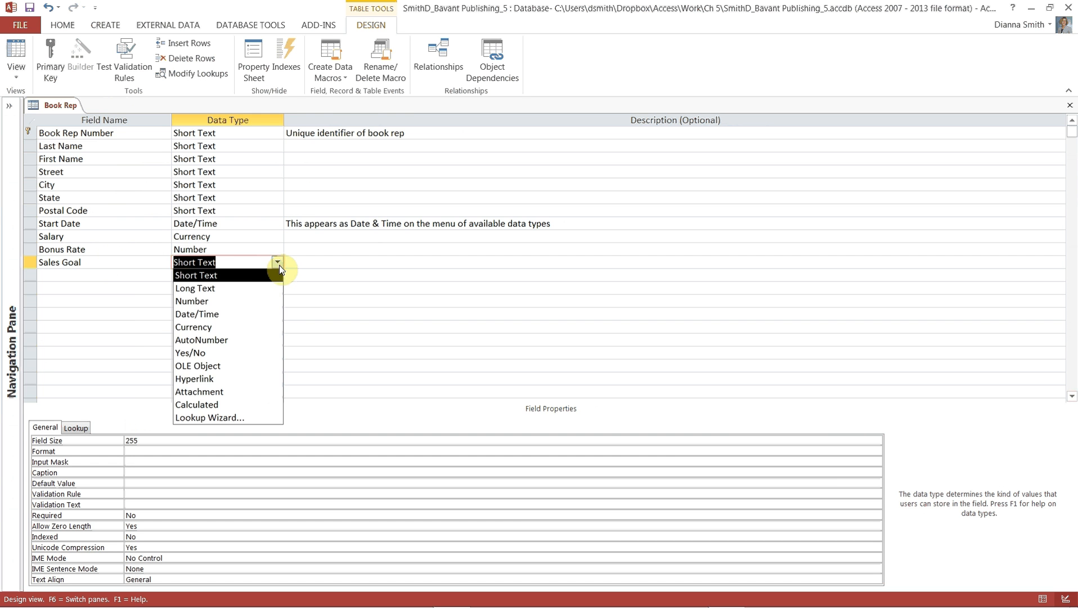
left_click(231, 352)
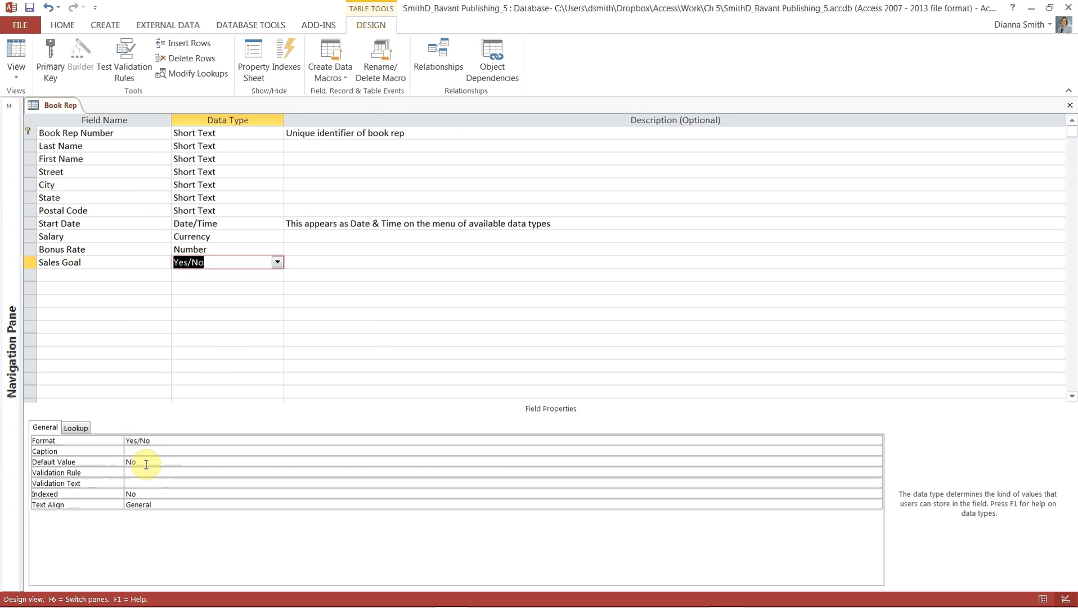
Add a Comment field with the Long Text data type below Sales Goal
left_click(73, 275)
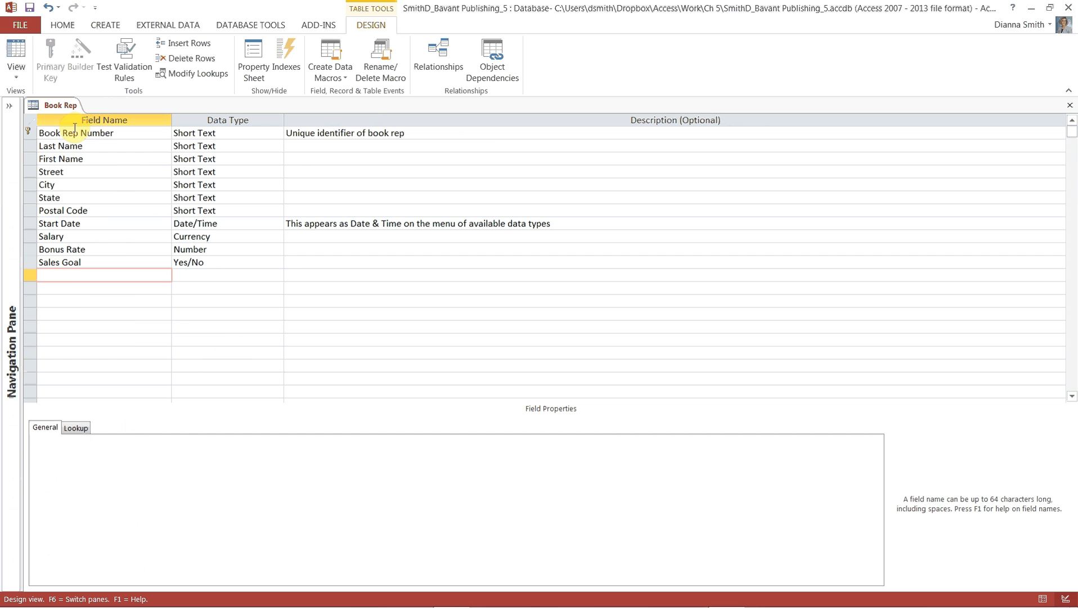
type("Comment")
key("Tab")
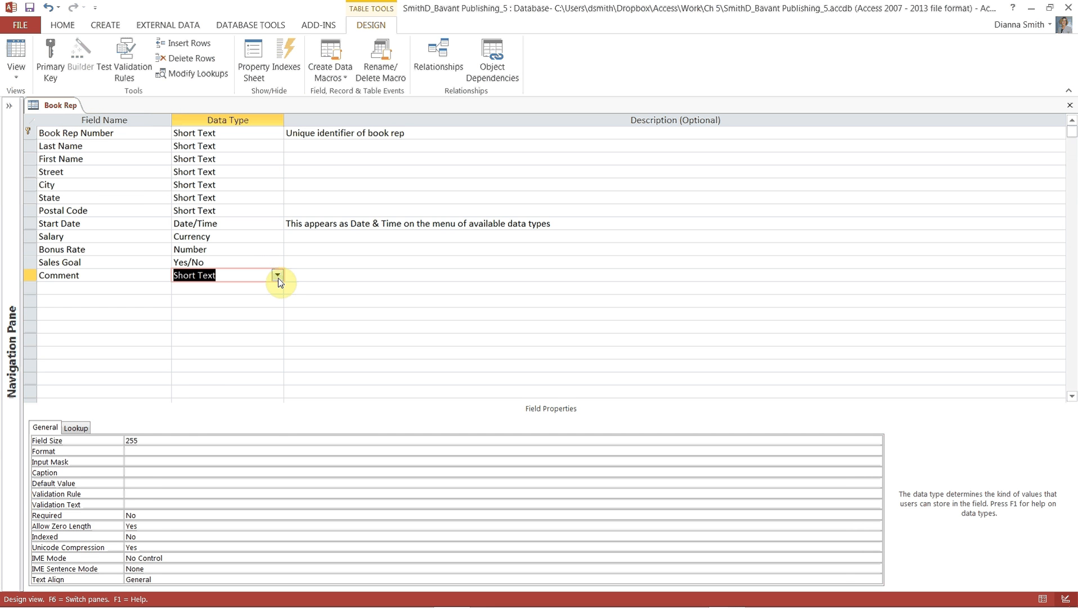
left_click(278, 276)
left_click(268, 306)
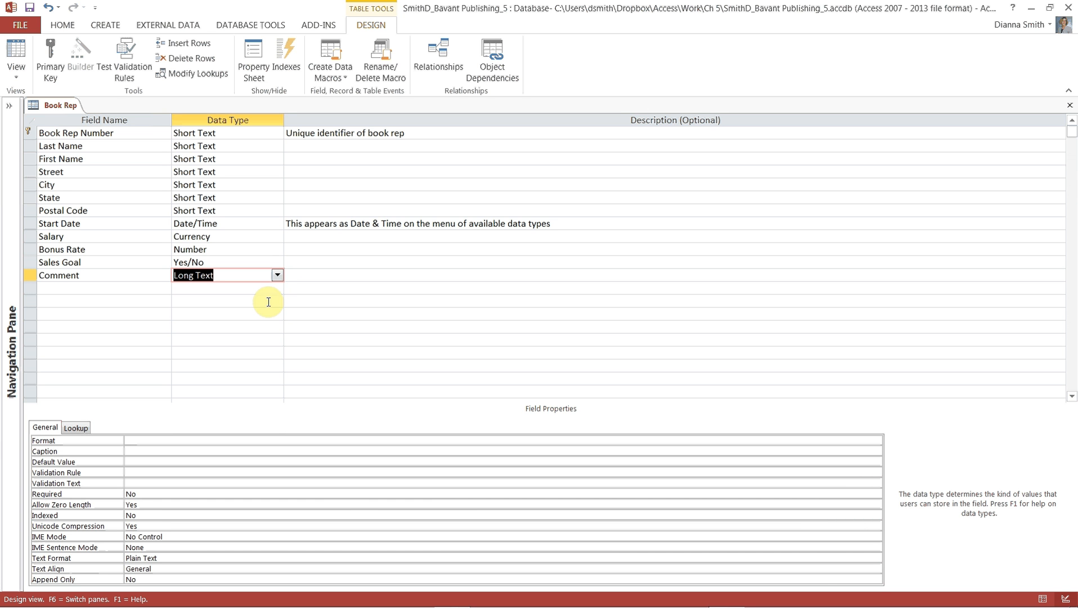
Add a Picture field with the OLE Object data type below Comment
left_click(108, 288)
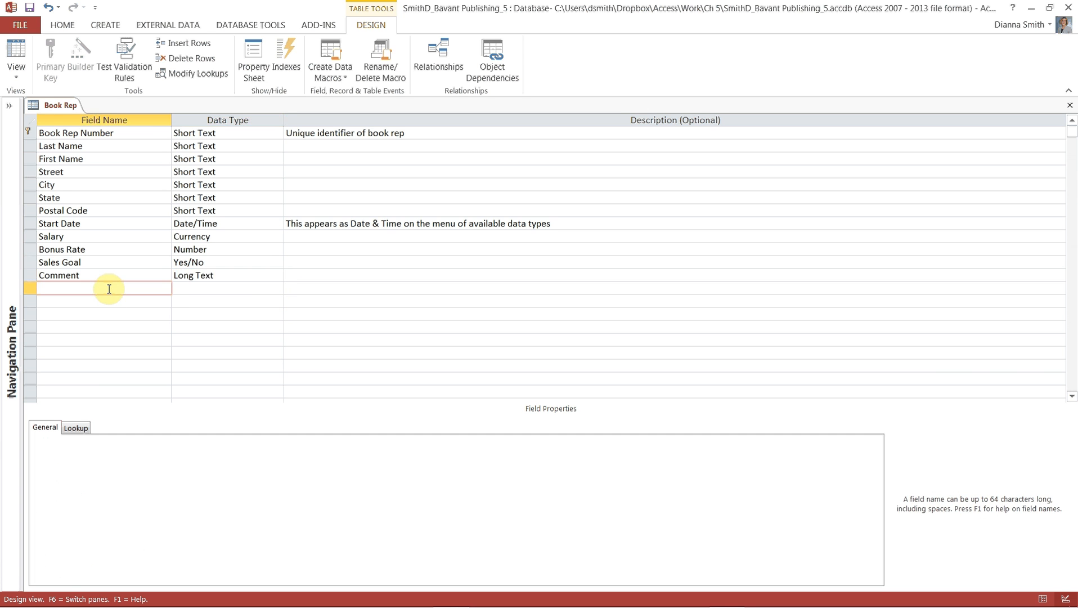
type("Picture")
left_click(204, 290)
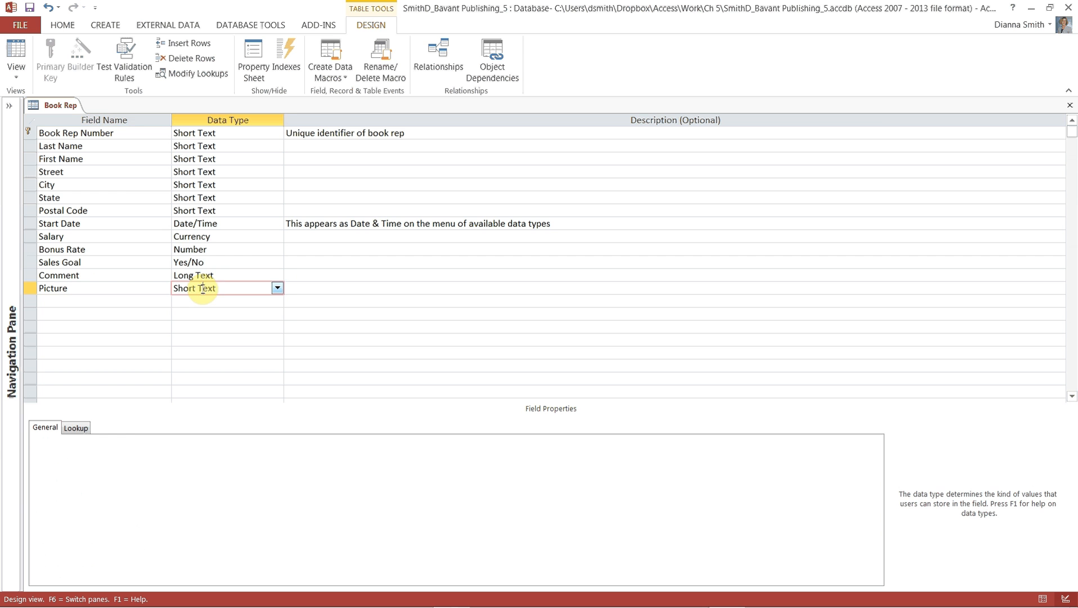
left_click(278, 289)
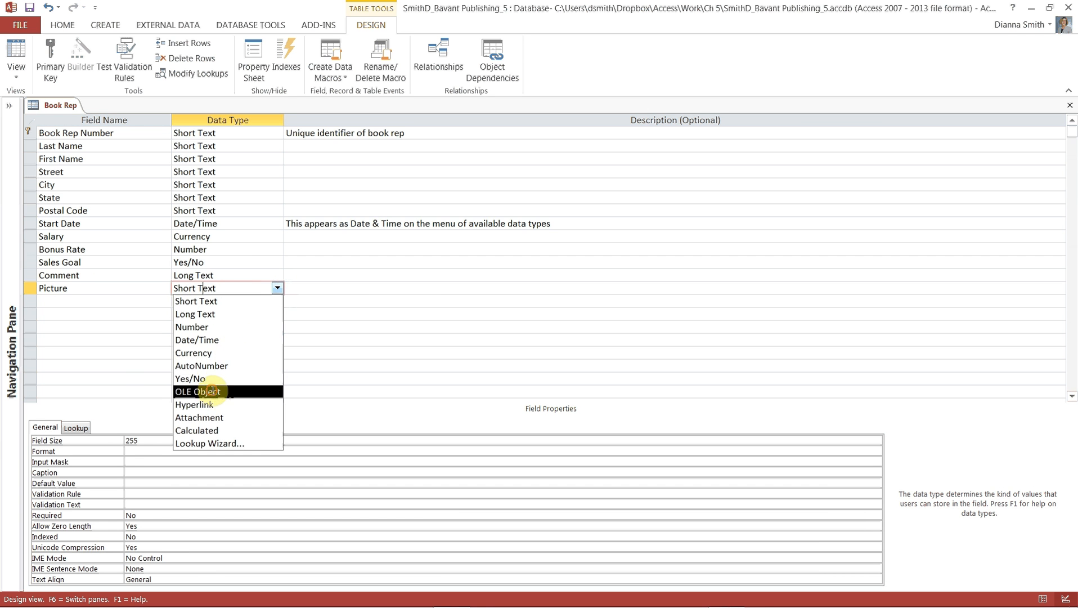
left_click(213, 391)
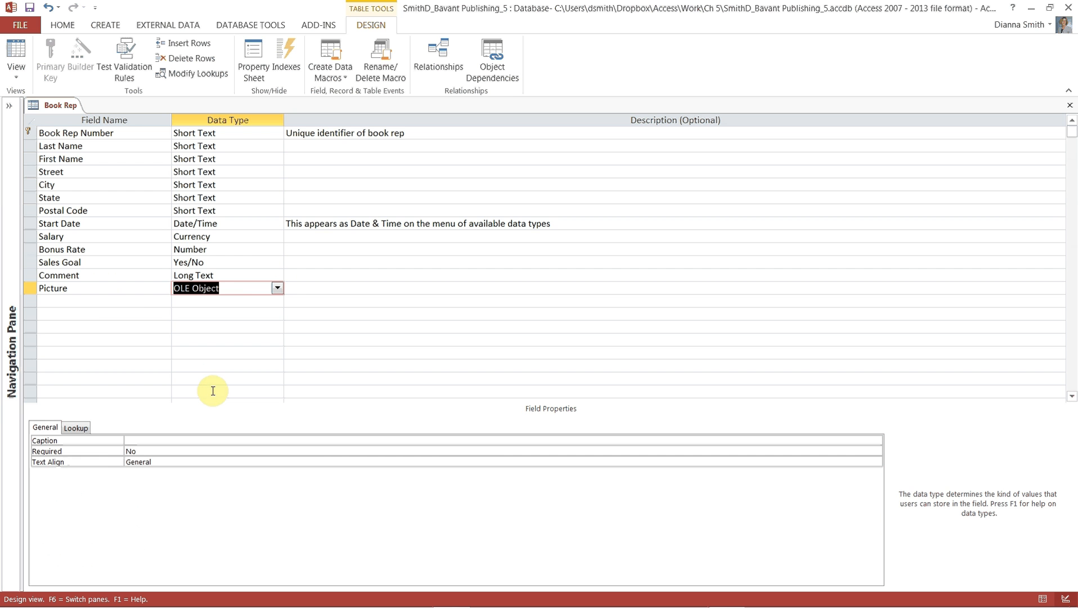
Add a Customer Notes field with the Attachment data type below Picture
left_click(74, 304)
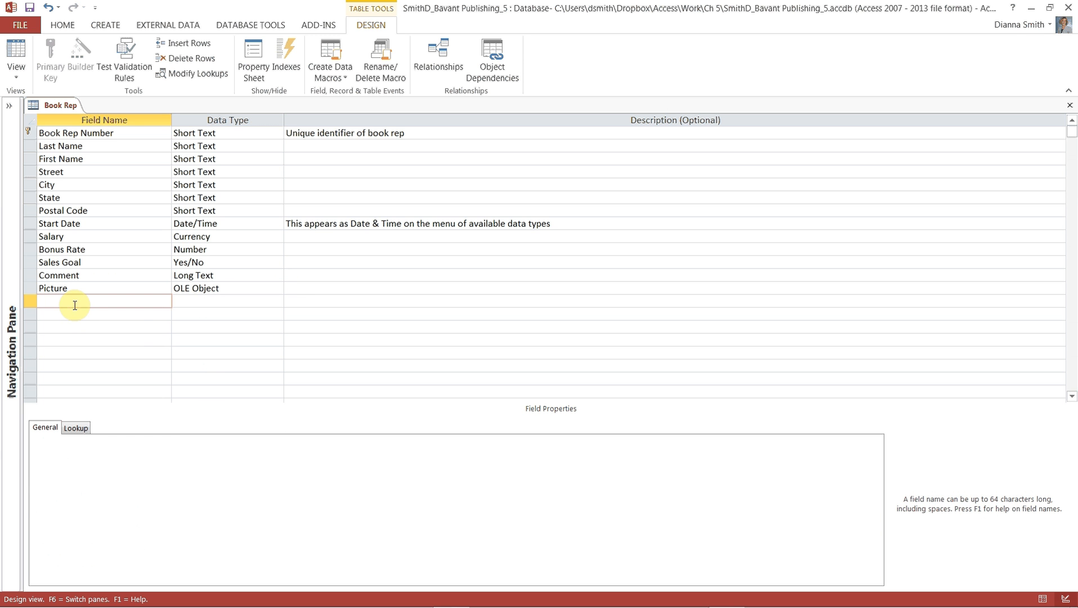
type("Customer Notes")
left_click(220, 303)
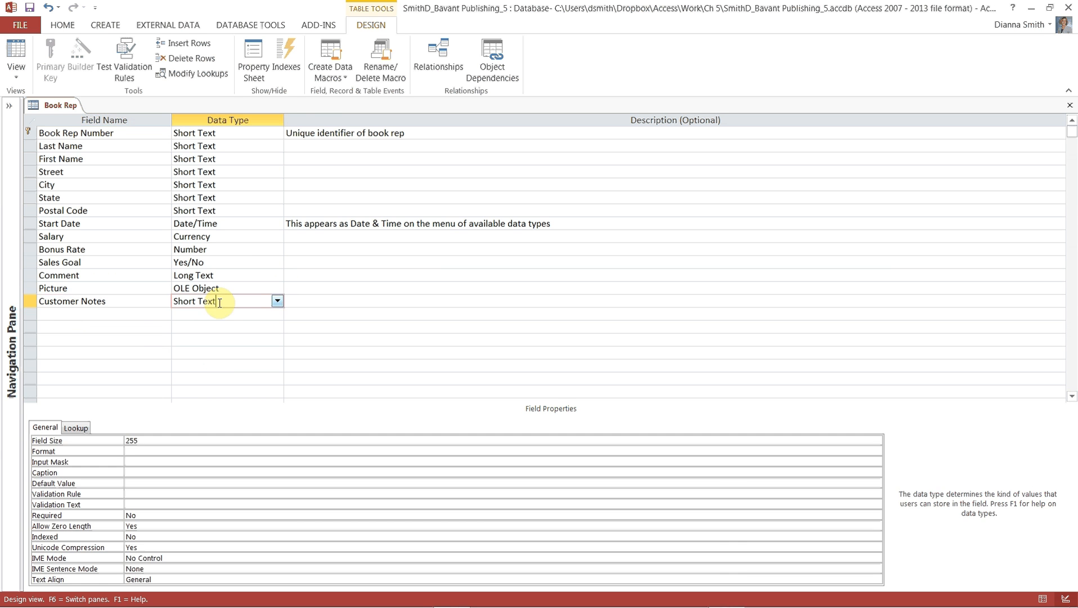
left_click(277, 301)
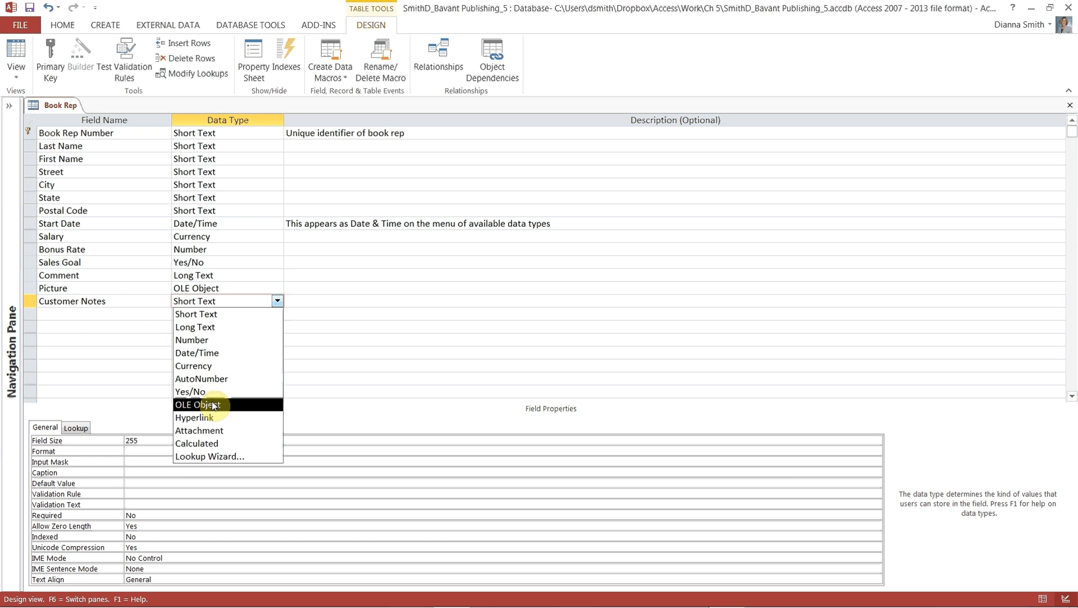
left_click(218, 433)
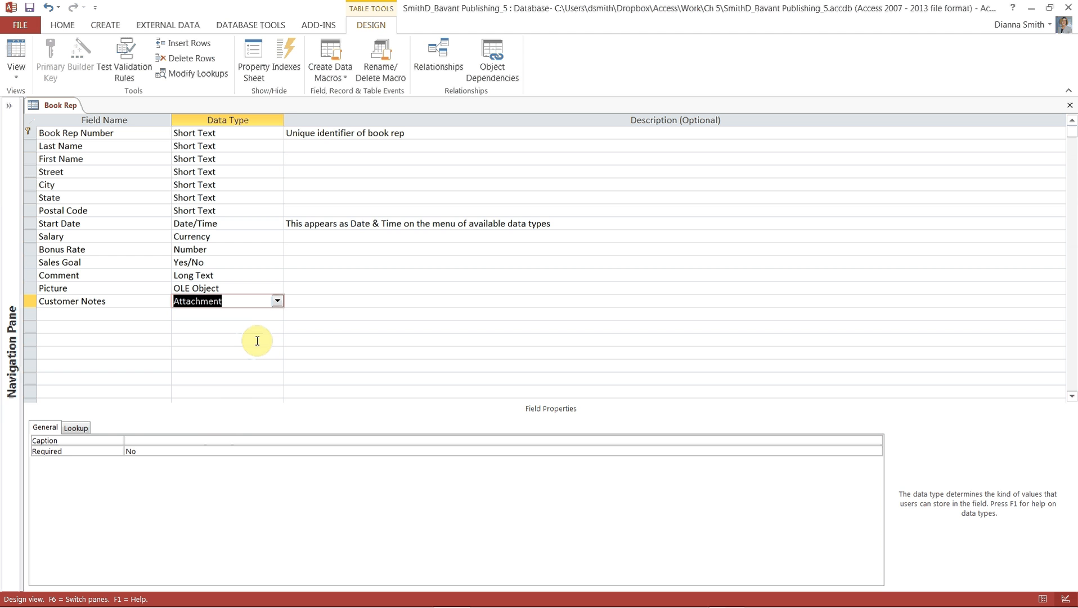
Save the Book Rep table and insert a Phone Number field with the Short Text data type above Start Date
left_click(28, 8)
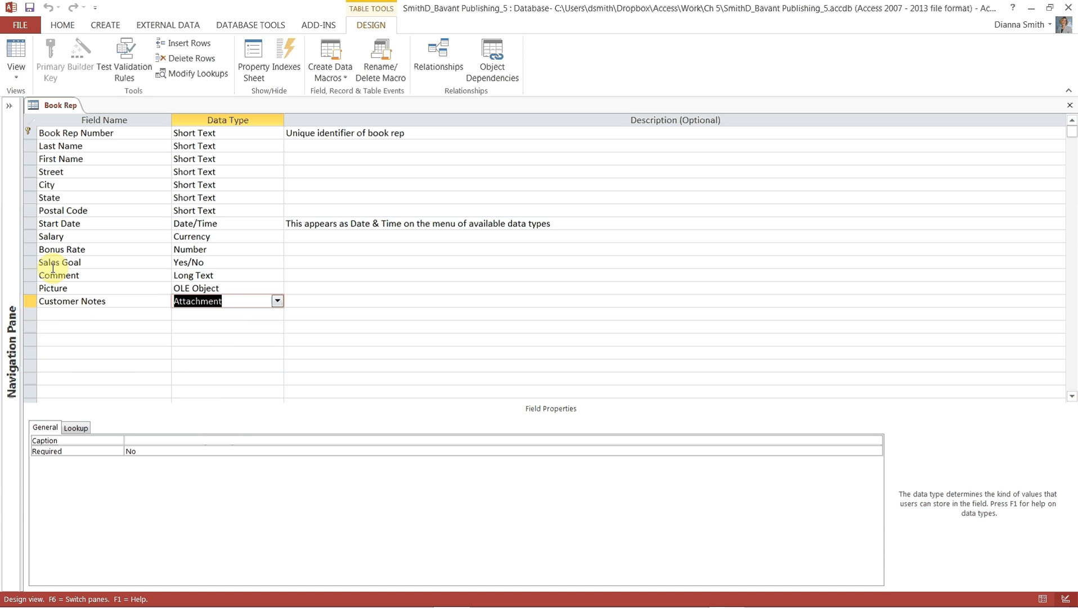
left_click(30, 223)
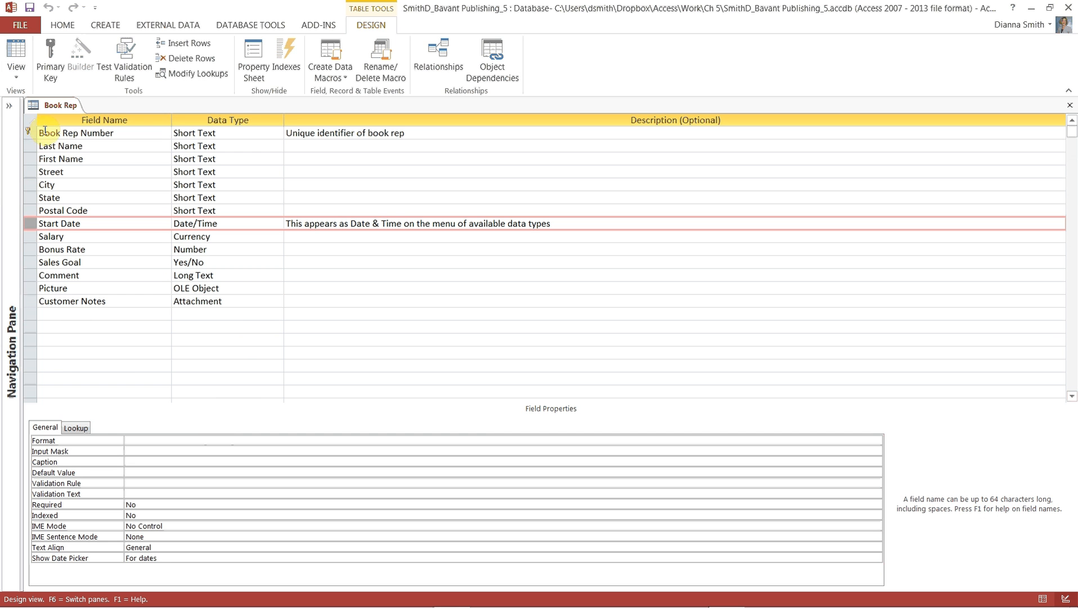
left_click(186, 51)
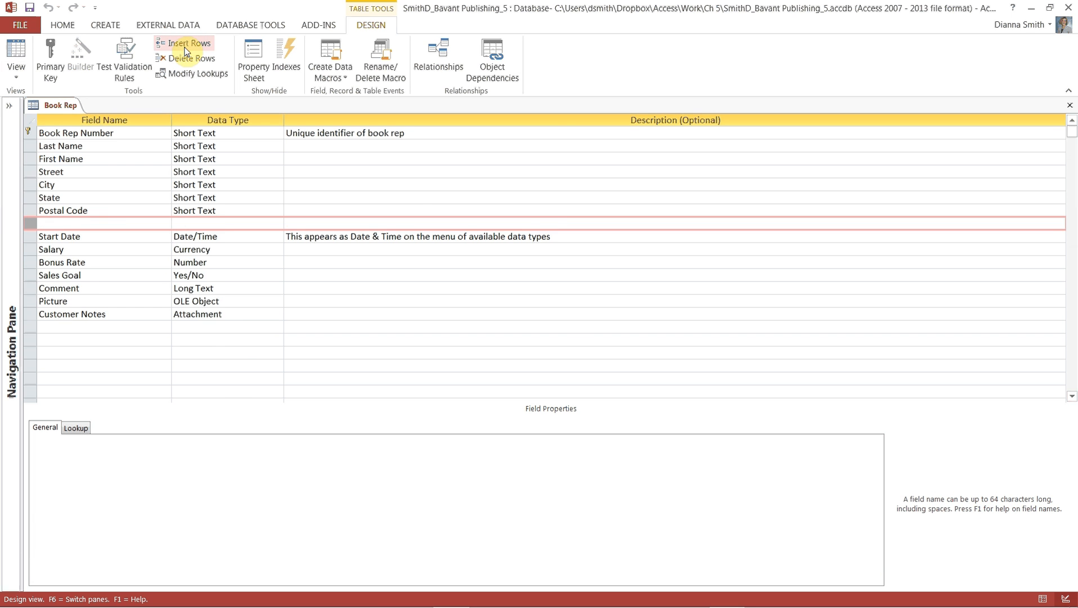
left_click(108, 223)
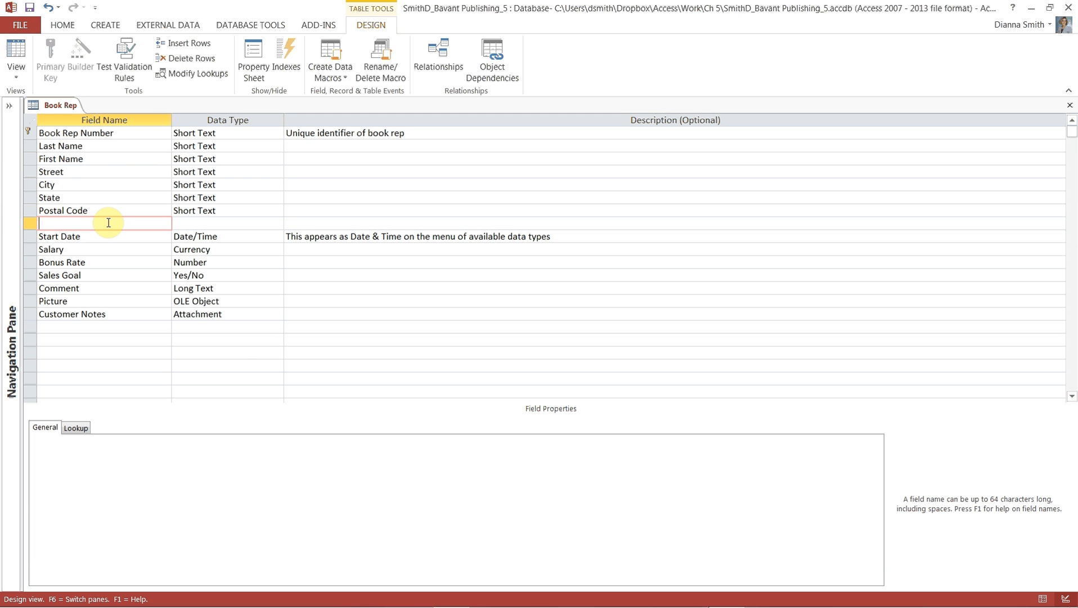
type("Phone Number")
key("Tab")
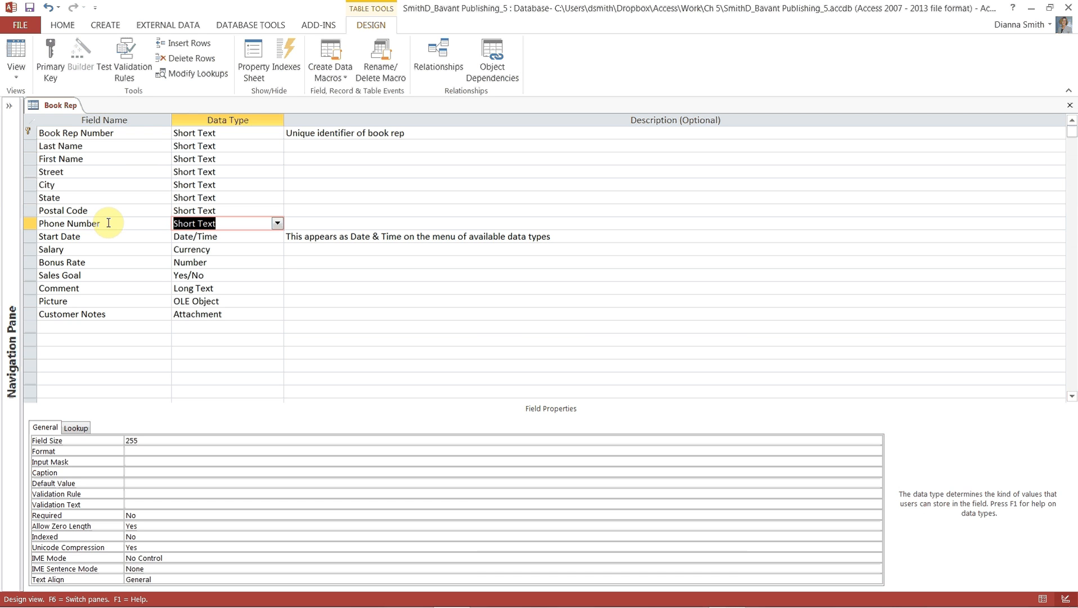
left_click(277, 225)
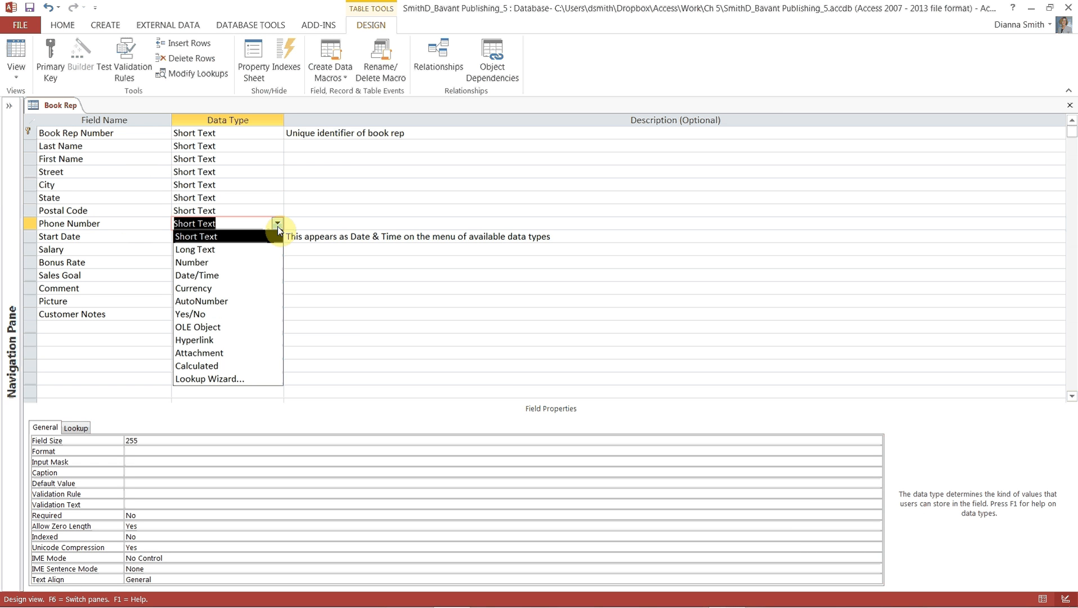
left_click(276, 226)
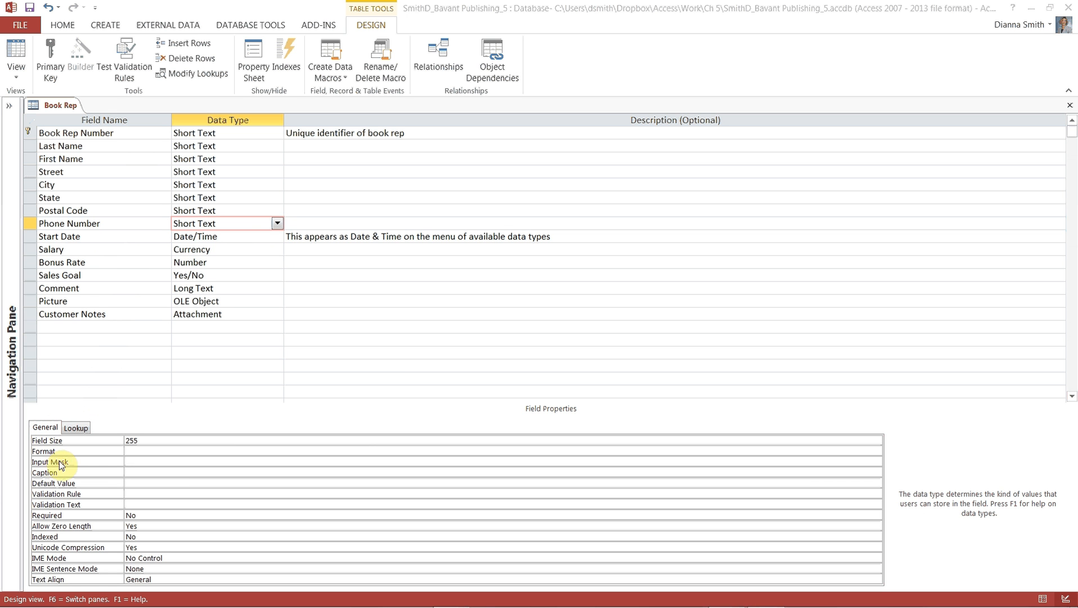
Give the Phone Number field the Phone Number input mask with the wizard, saving the table first and storing data without the mask symbols
left_click(134, 462)
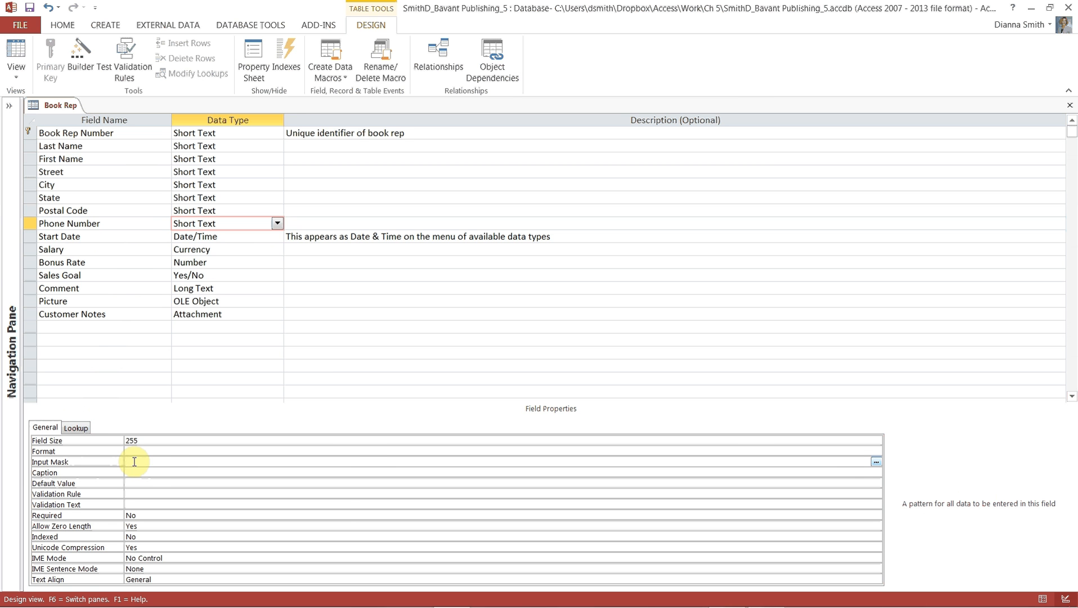
left_click(876, 463)
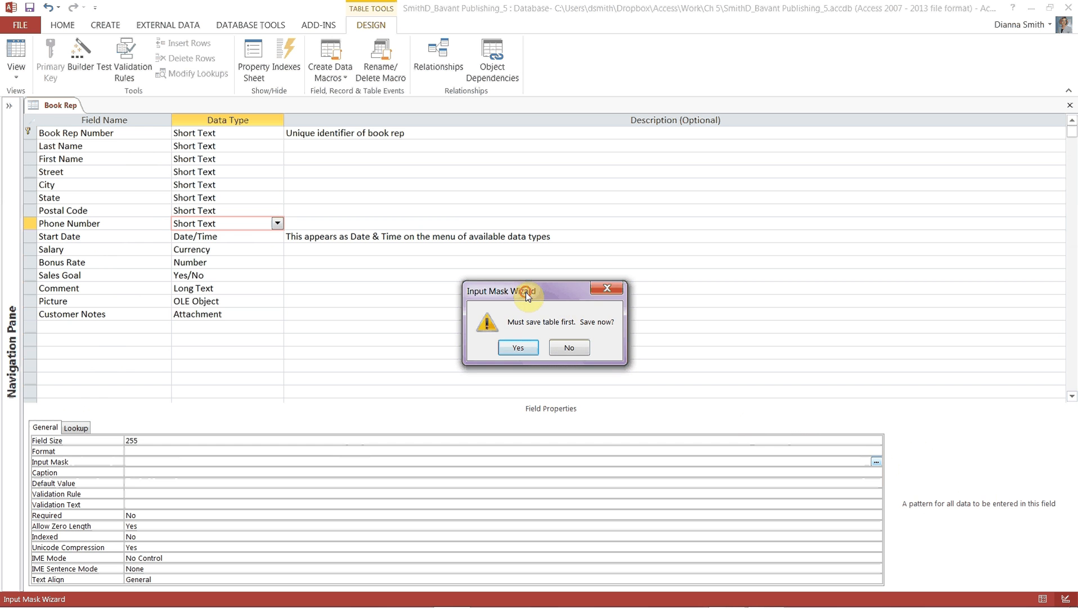
left_click_drag(526, 291, 507, 150)
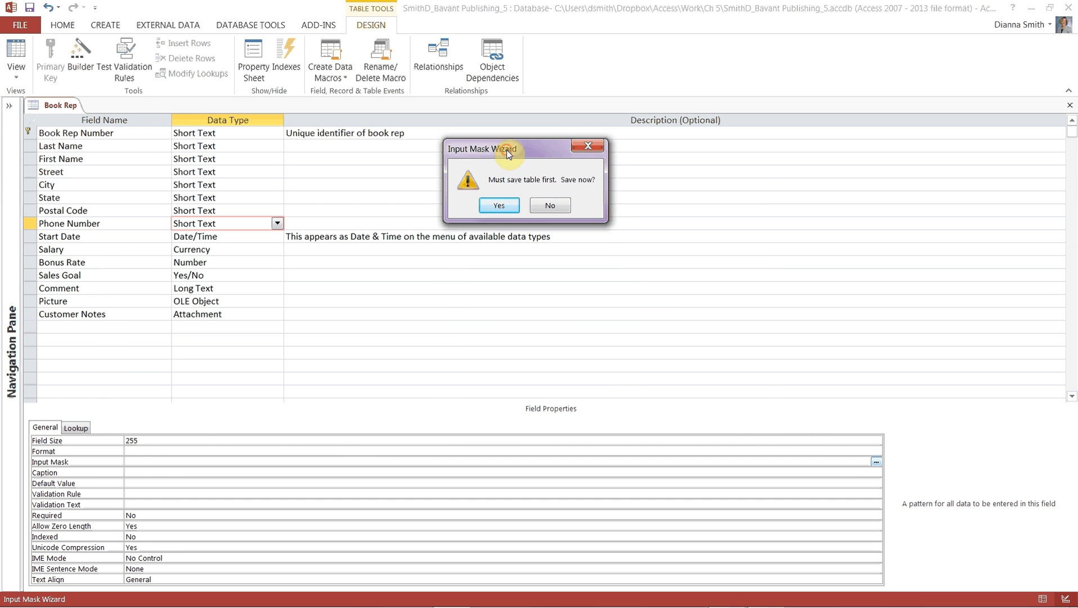
left_click(505, 206)
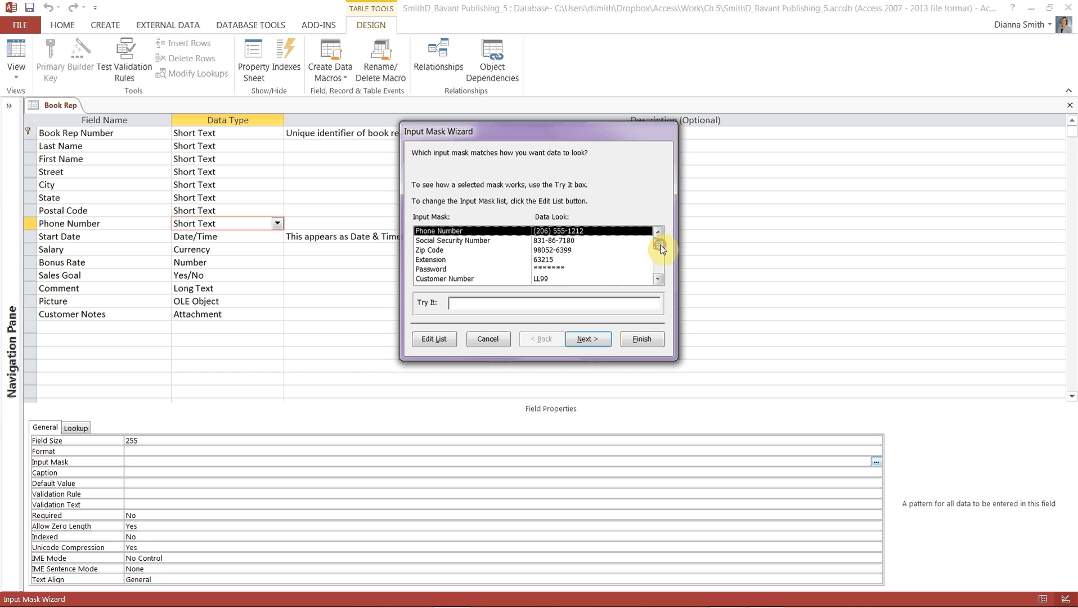
mouse_move(659, 246)
left_mouse_down()
mouse_move(666, 274)
mouse_move(657, 237)
left_mouse_up()
left_click(584, 343)
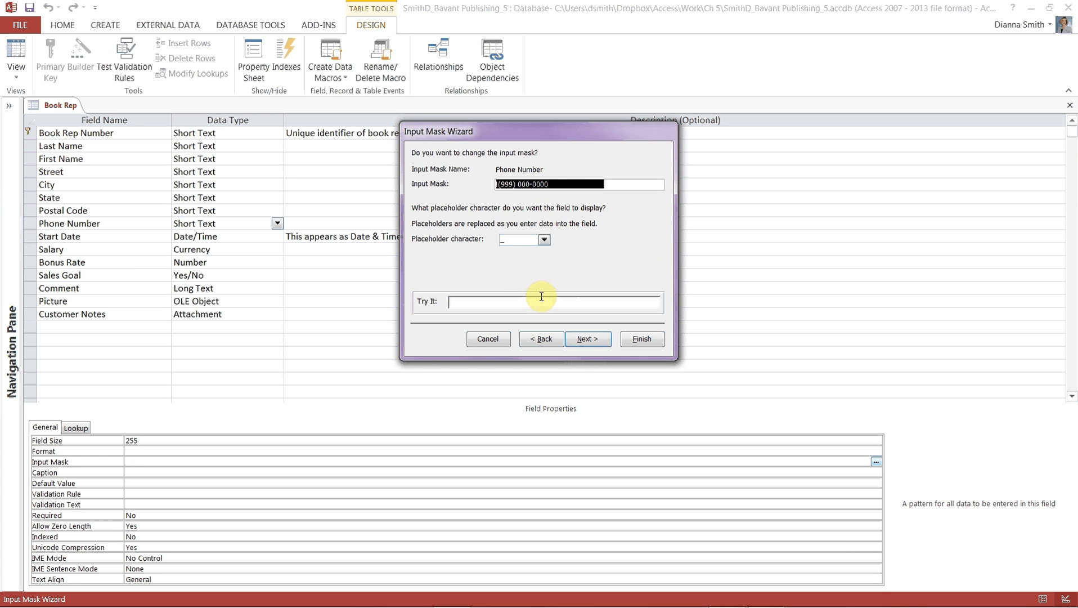
left_click(590, 342)
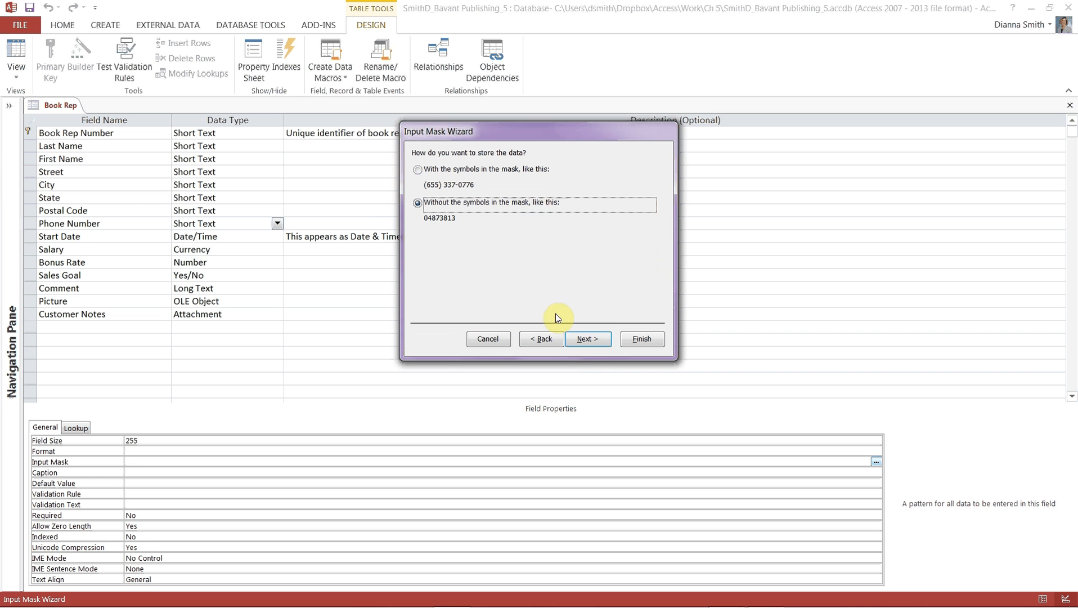
left_click(583, 339)
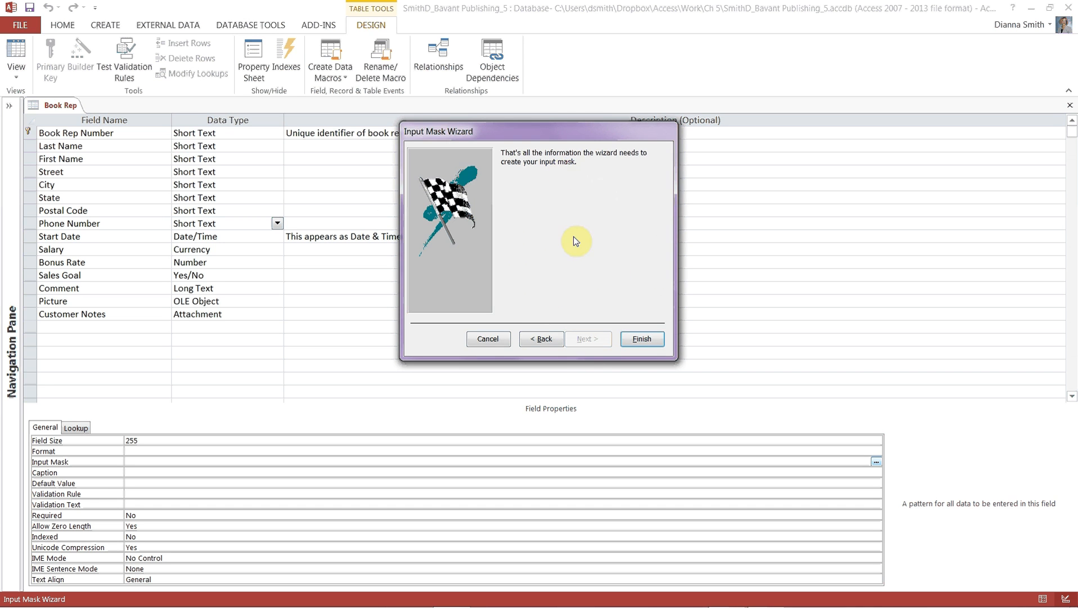
left_click(642, 339)
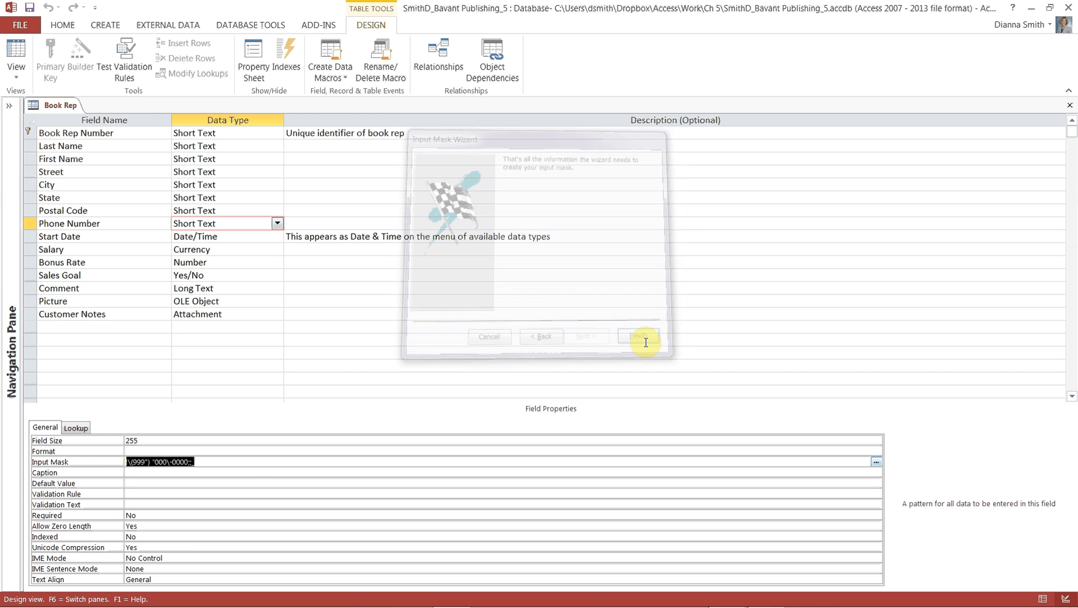
left_click(215, 462)
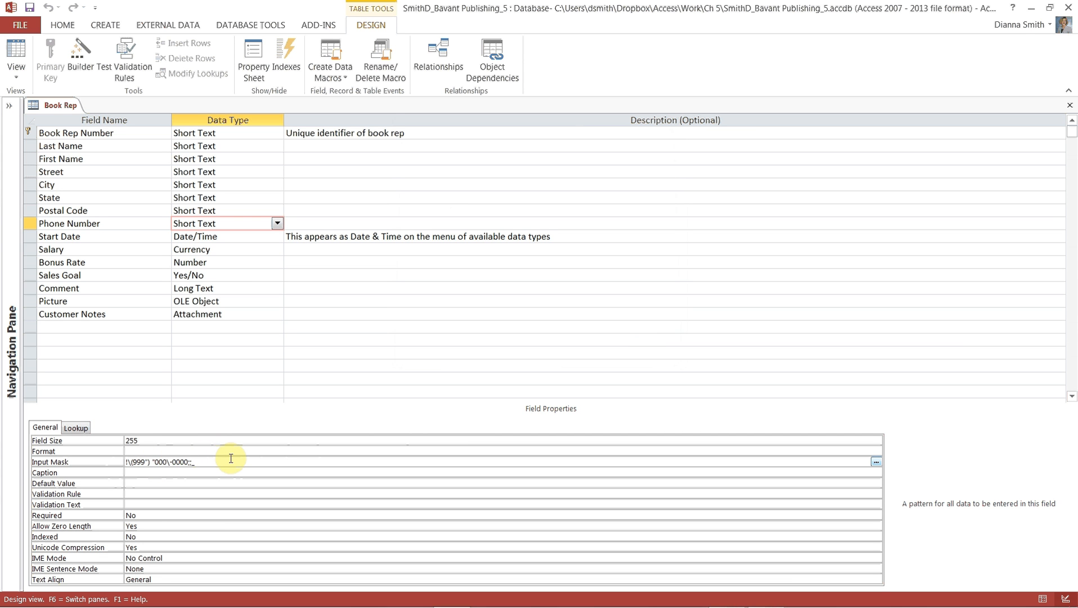
Save and close the Book Rep table design, and reopen the table in Datasheet view
left_click(31, 13)
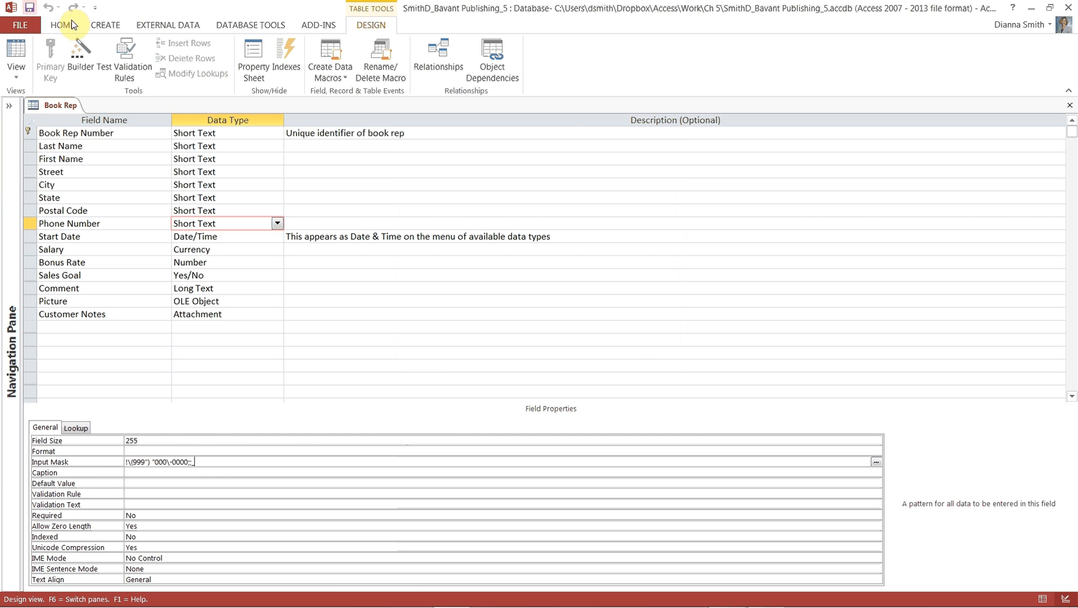
left_click(1070, 106)
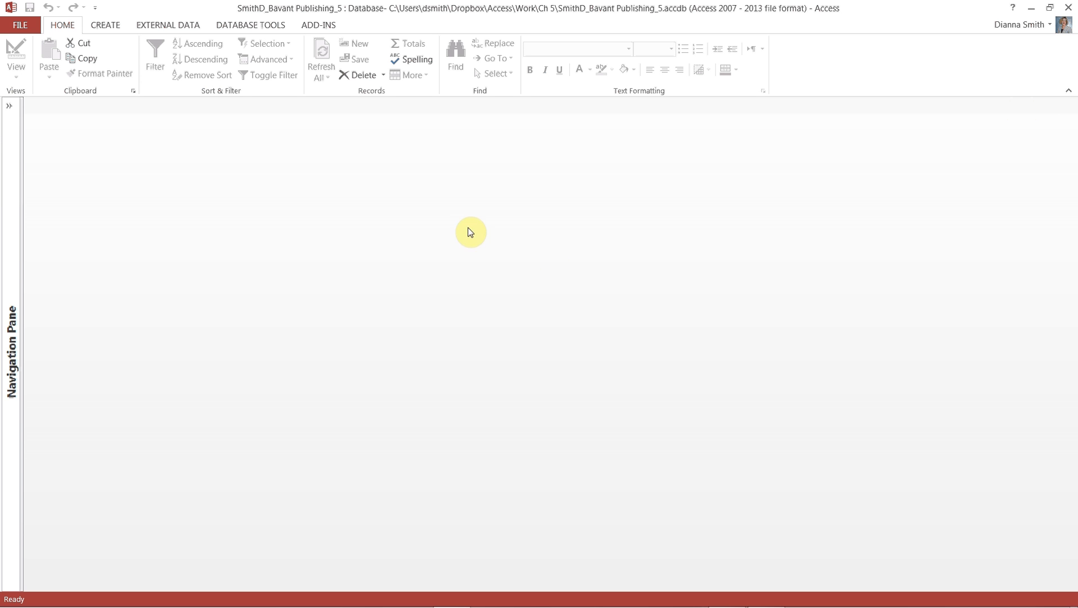
left_click(9, 107)
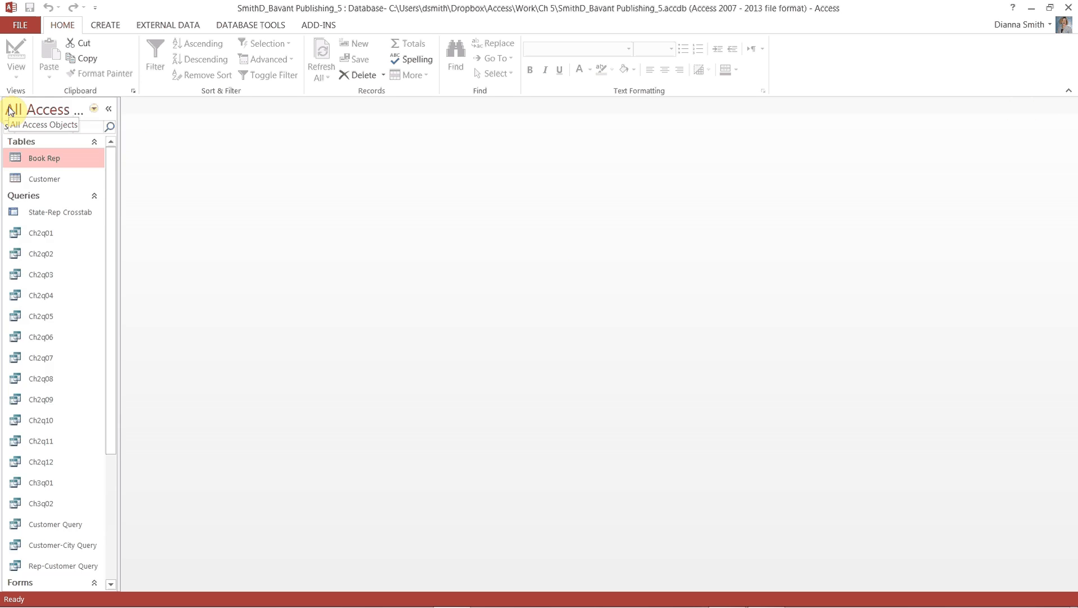
double_click(49, 158)
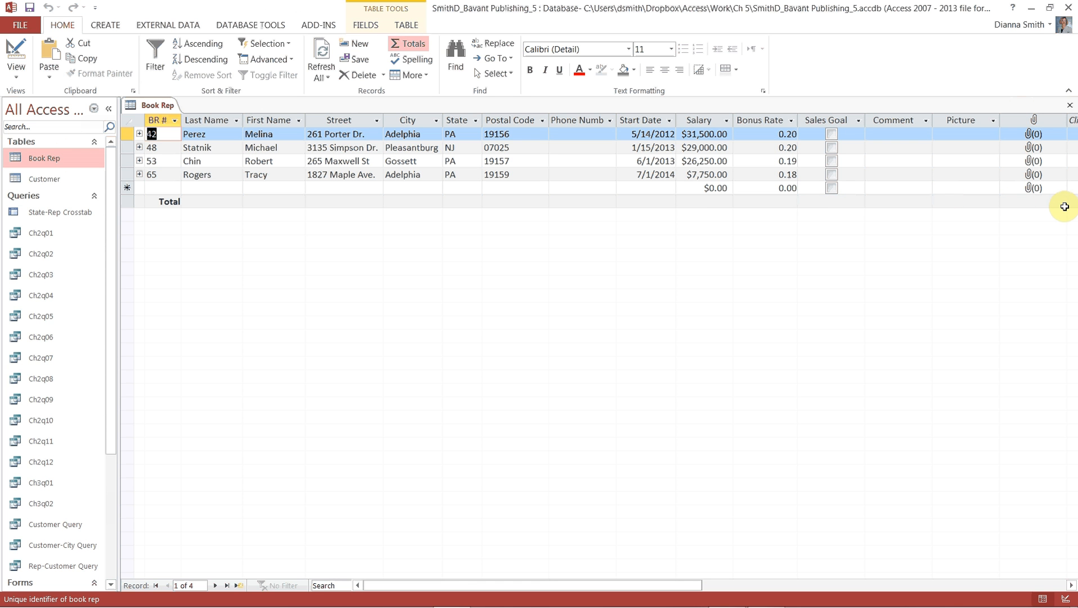
Enter the book reps' phone numbers in the Phone Number field of the first and second records
left_click(575, 133)
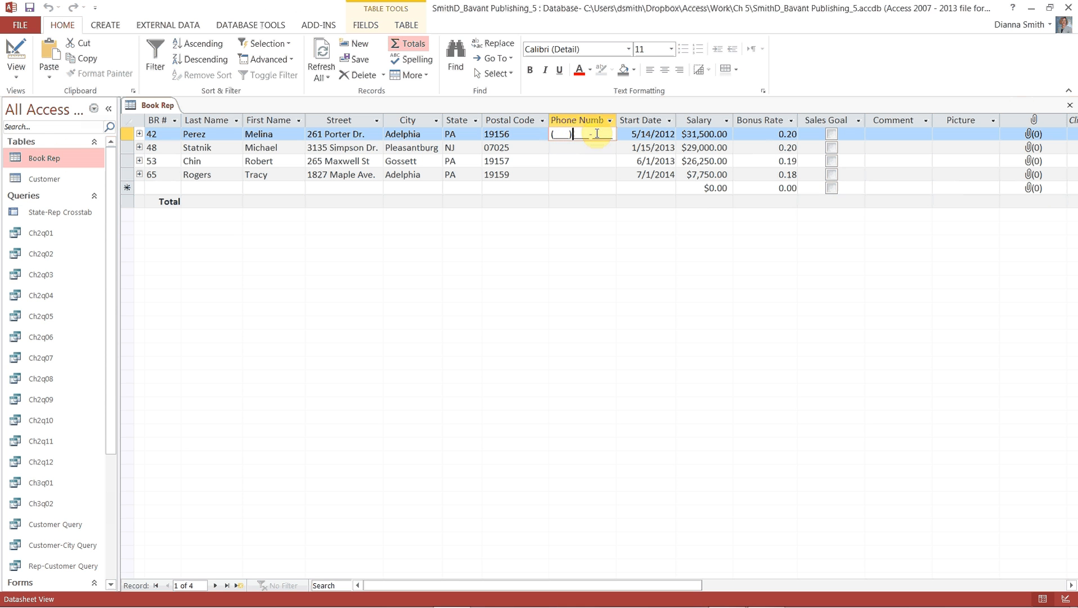
left_click(553, 134)
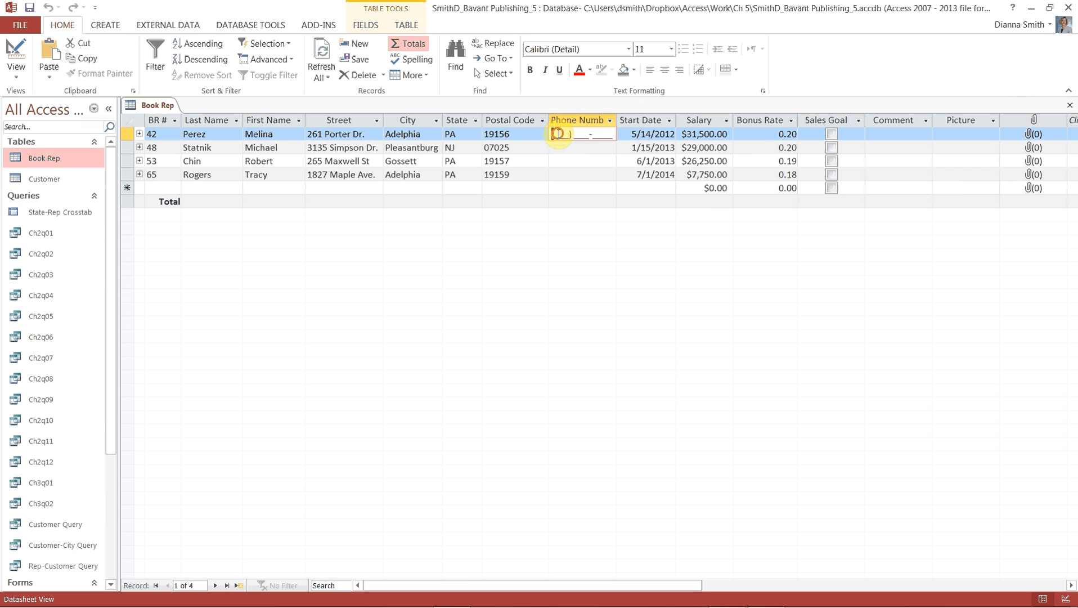
left_click(557, 134)
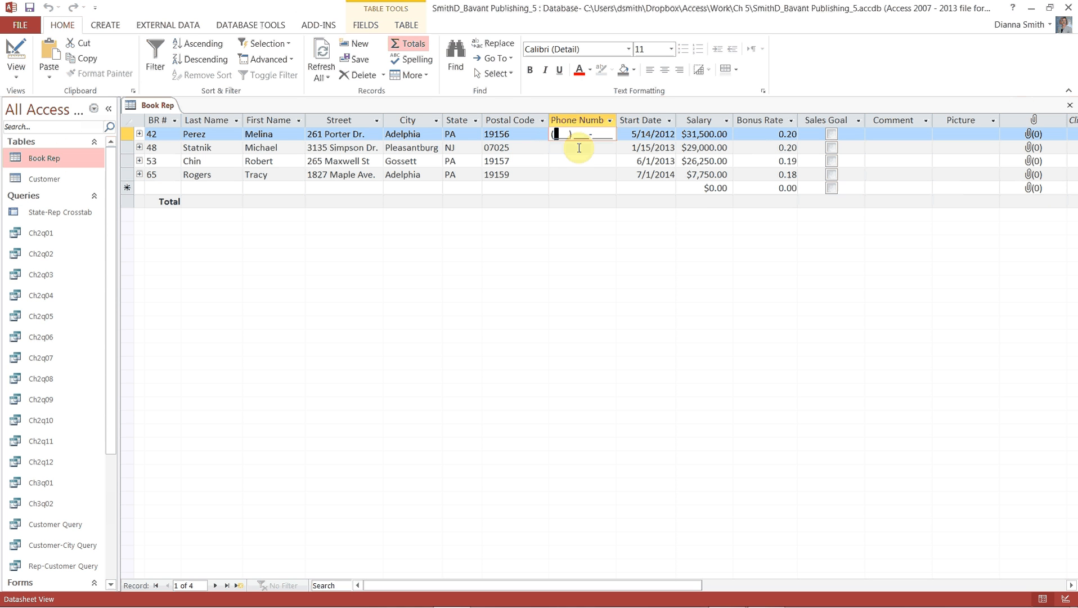
type("610) 555-2436")
left_click(579, 148)
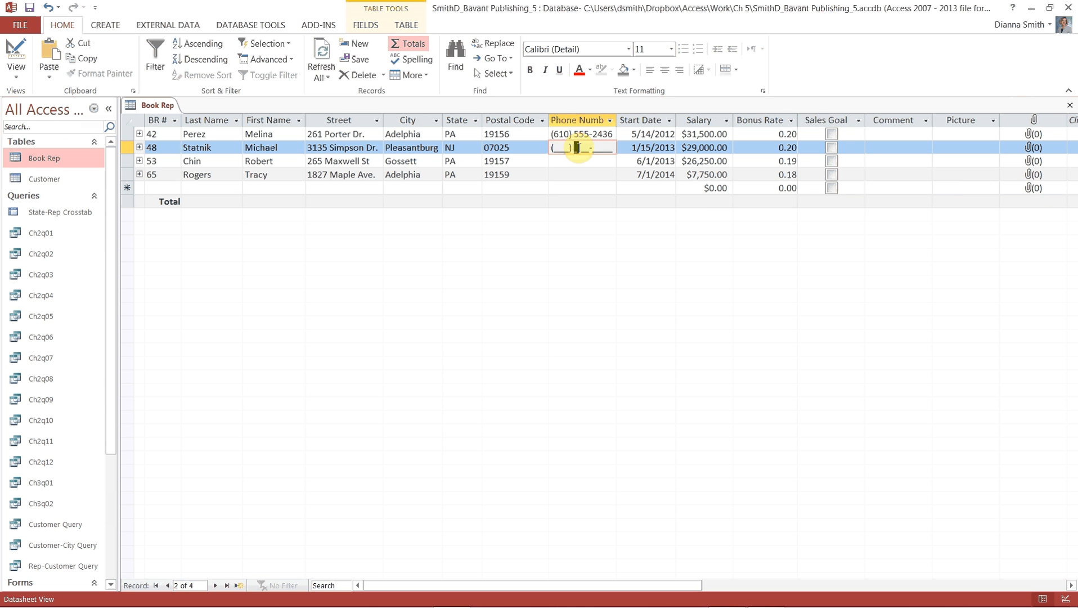
left_click(555, 148)
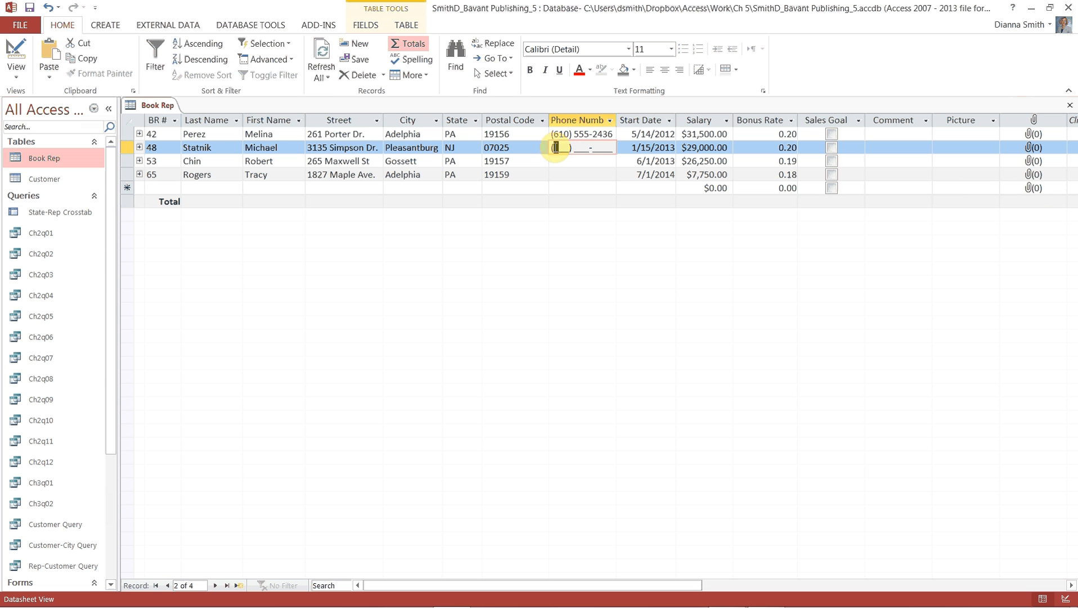
type("201) 555-1279")
Enter the book reps' phone numbers in the Phone Number field of the third and fourth records
left_click(559, 158)
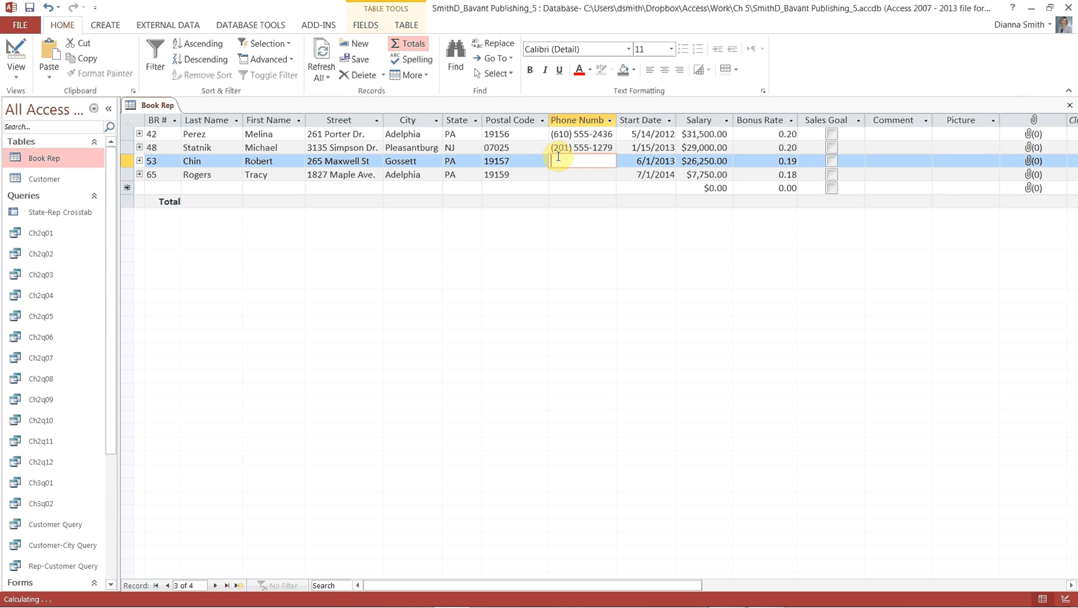
left_click(559, 158)
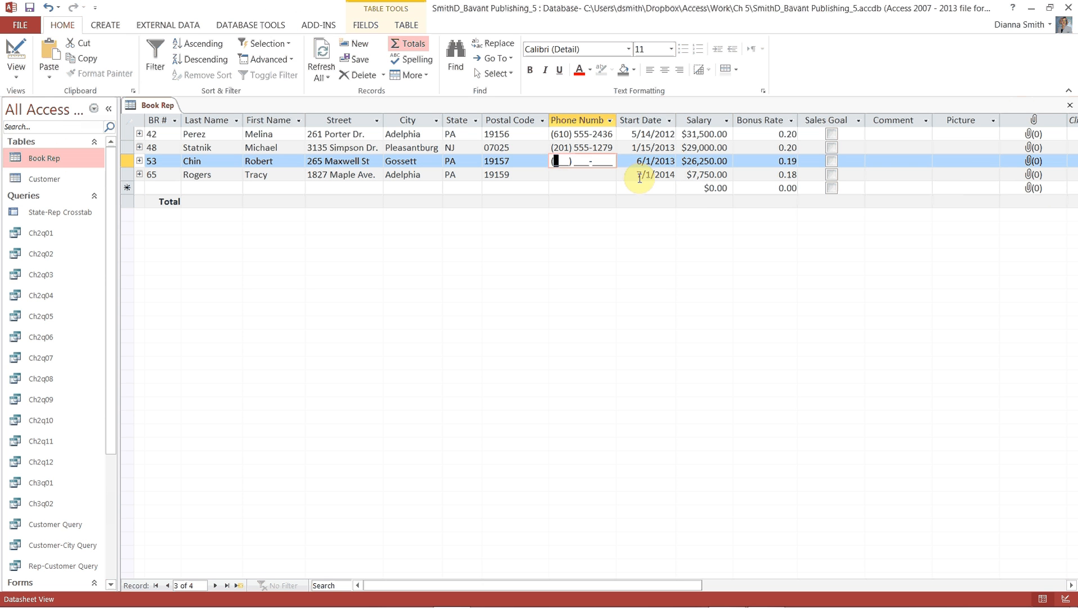
type("215) 555-8658")
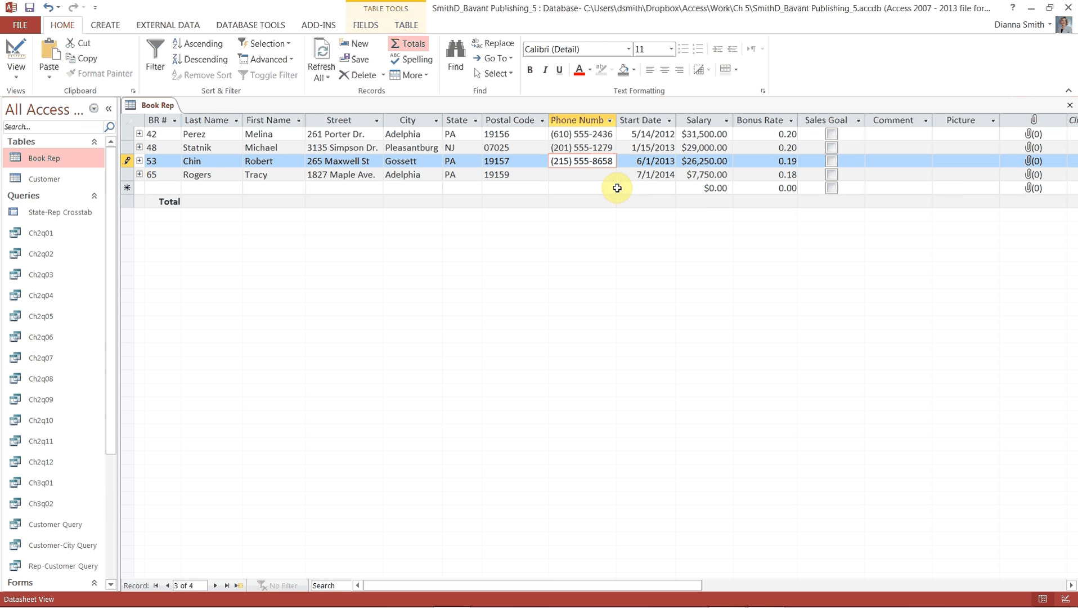
left_click(554, 175)
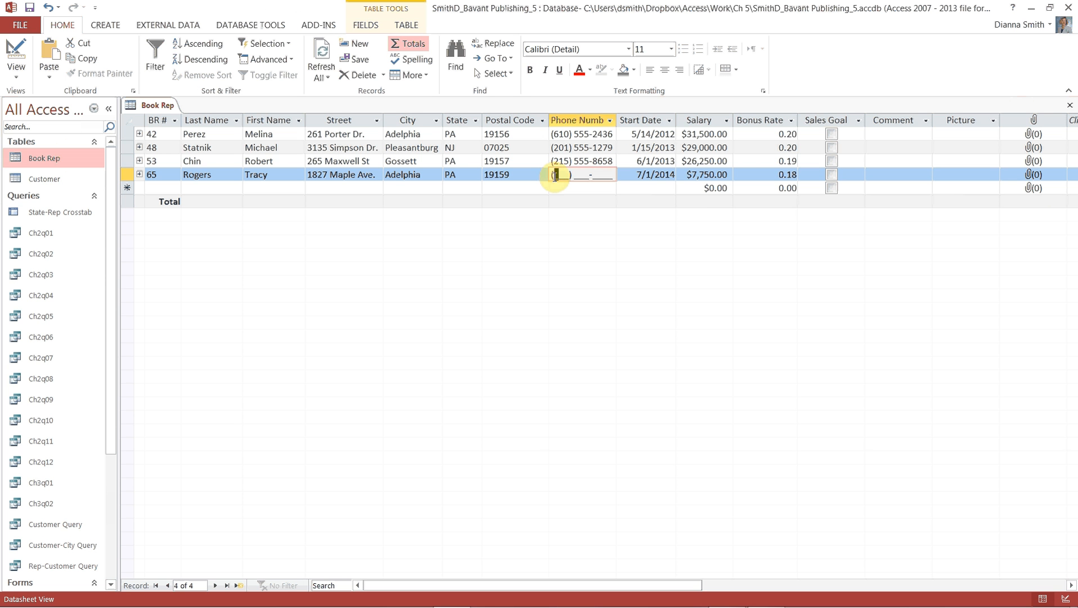
type("6")
key("BackSpace")
type("610) ")
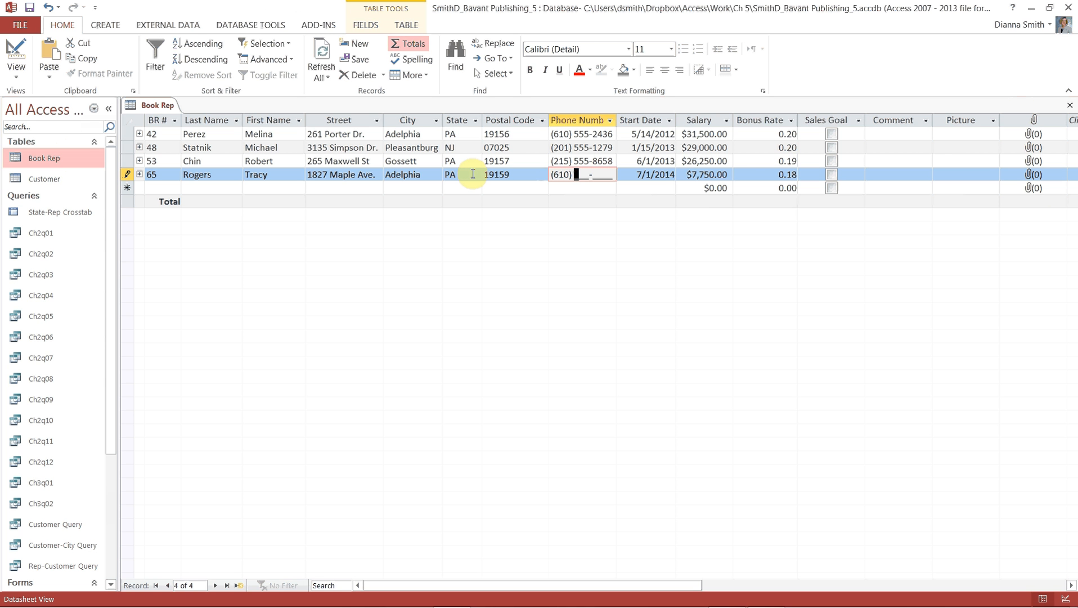
type("555-5762")
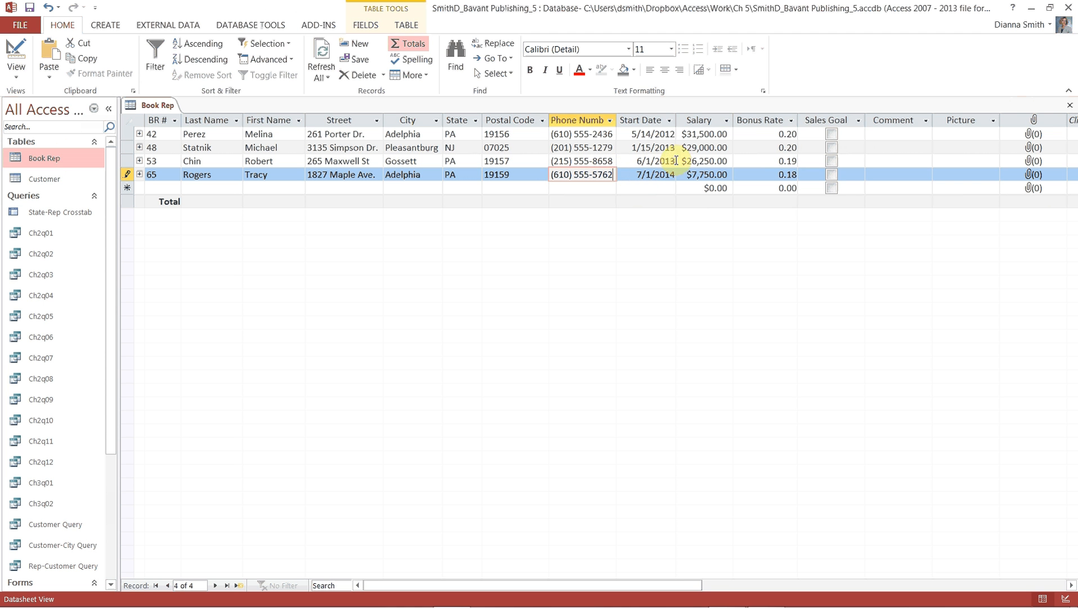
left_click(830, 135)
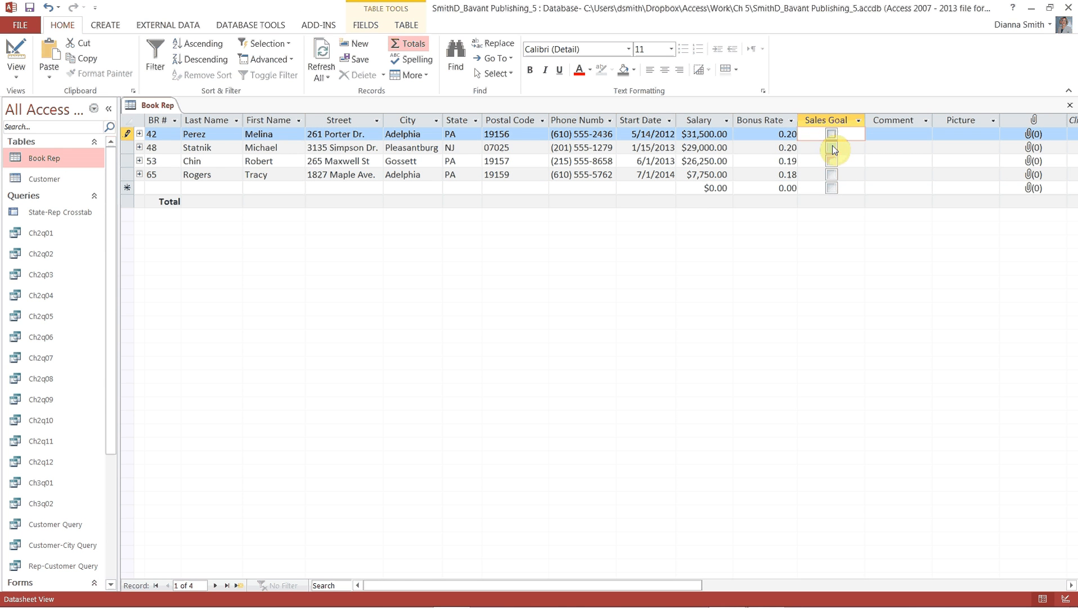
left_click(832, 146)
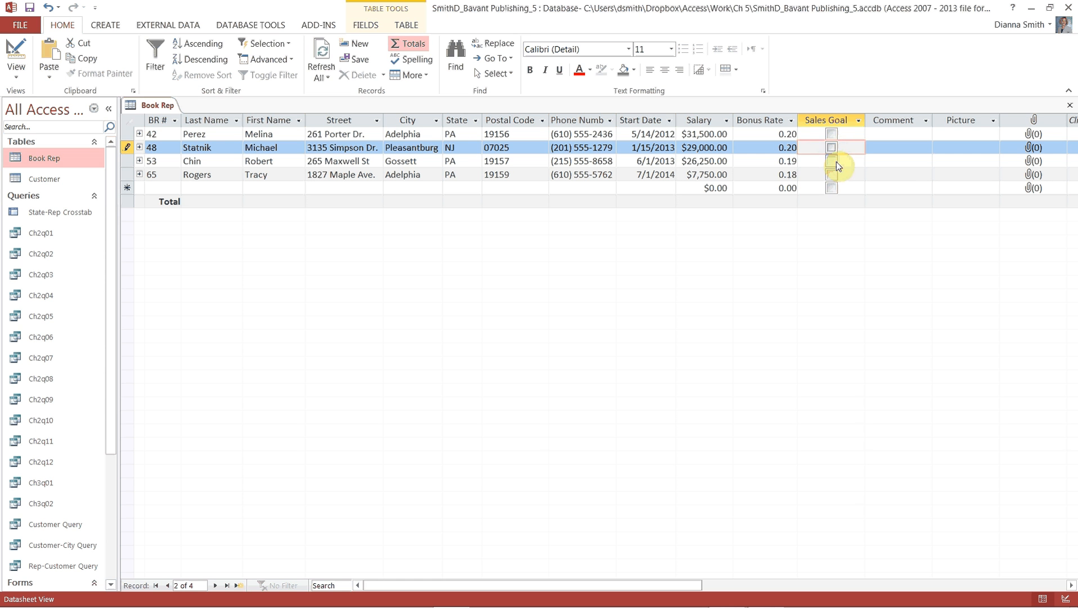
left_click(836, 162)
left_click(836, 162)
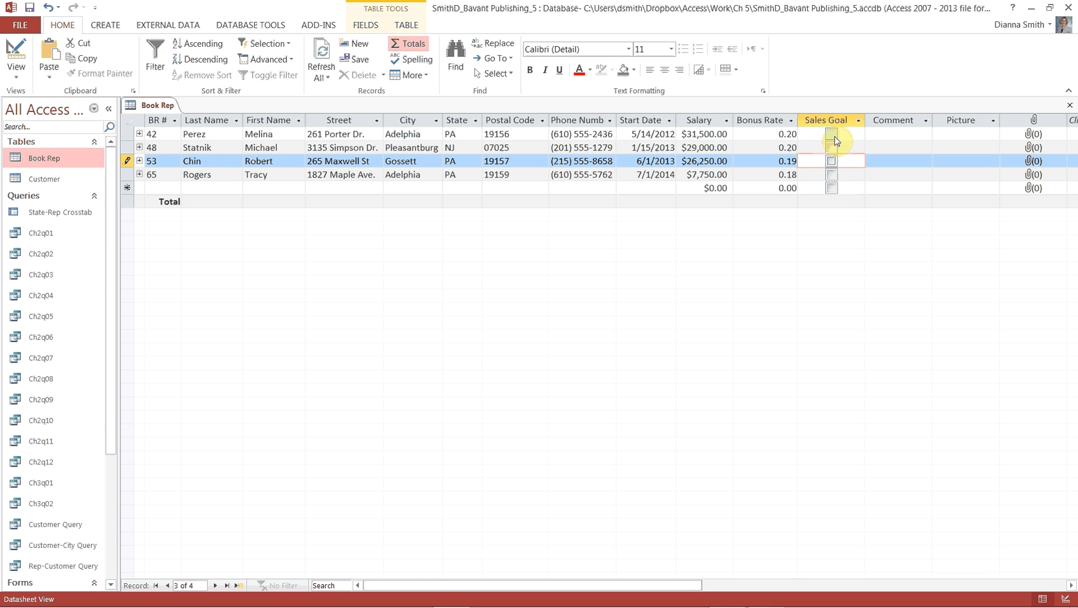
Set Sales Goal to Yes in the first book rep's record
left_click(834, 136)
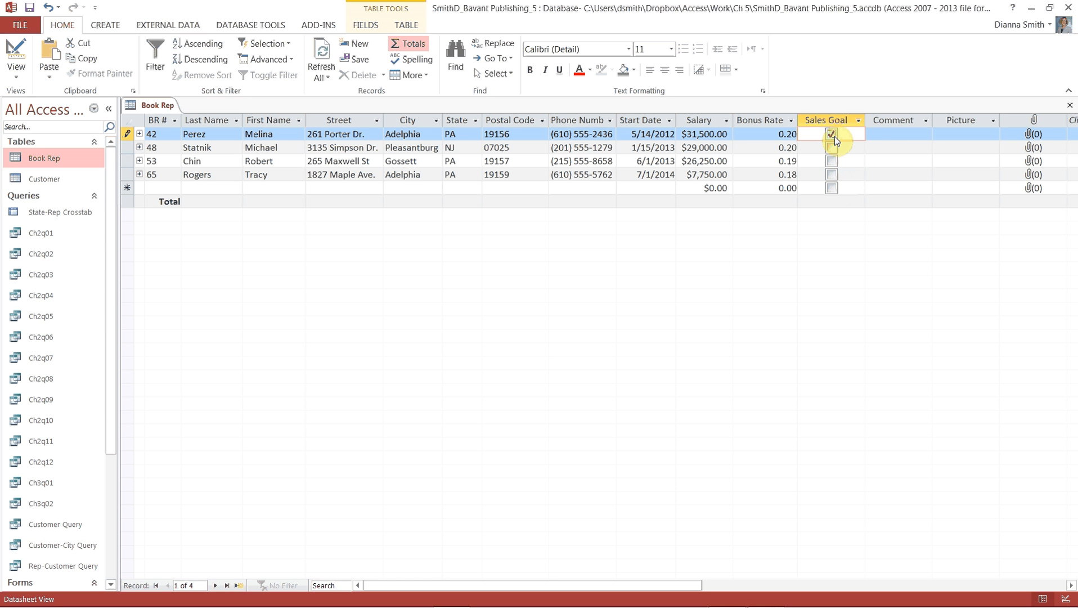
Enter the comment "Fluent in Spanish and Portuguese. Bachelor's degree in Spanish and Secondary Education." in the first book rep's record
left_click(894, 135)
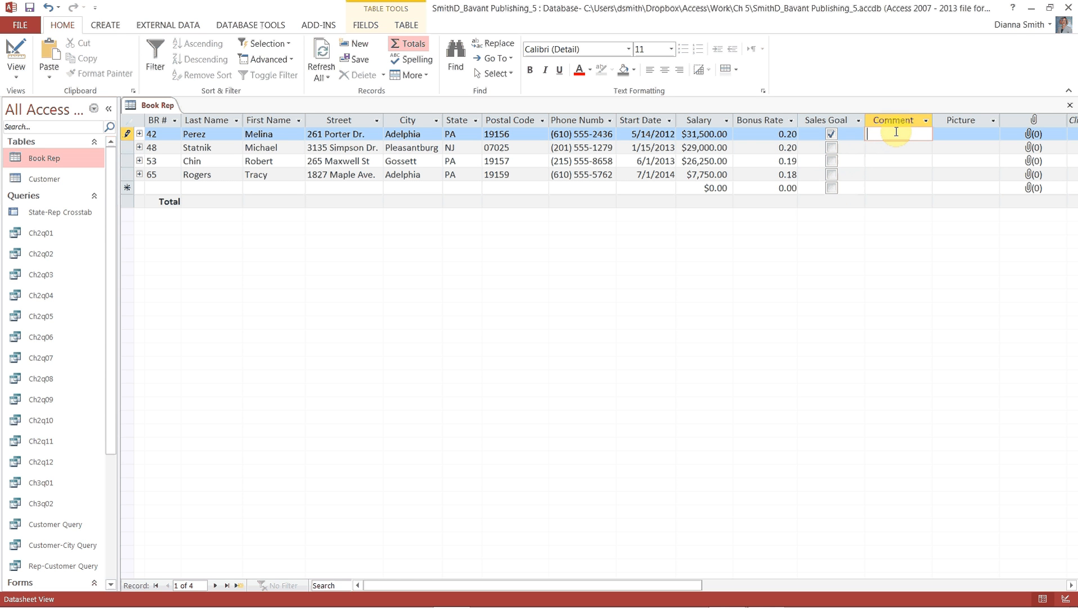
type("Fluent in Spanish and P")
type("ortuguese.  Bachelor's degree in Spanish and Second")
type("y Education.")
Enter the comment "Senior sales reprexentative. Transferred to new dividsion to mentr other book reps." in the second book rep's record
left_click(905, 148)
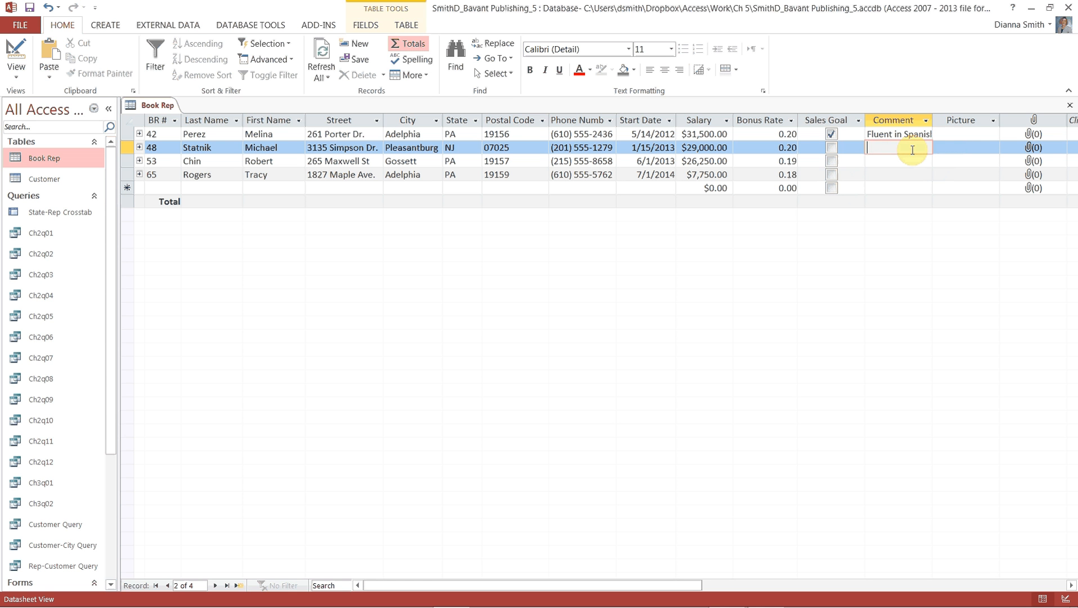
type("Senior slaes")
type(" reprexentative.")
type(" Transfere")
type("rred to new")
type(" dividsion ")
type("to mentr")
key("BackSpace")
type("or other book ")
type("reps.")
left_click(912, 164)
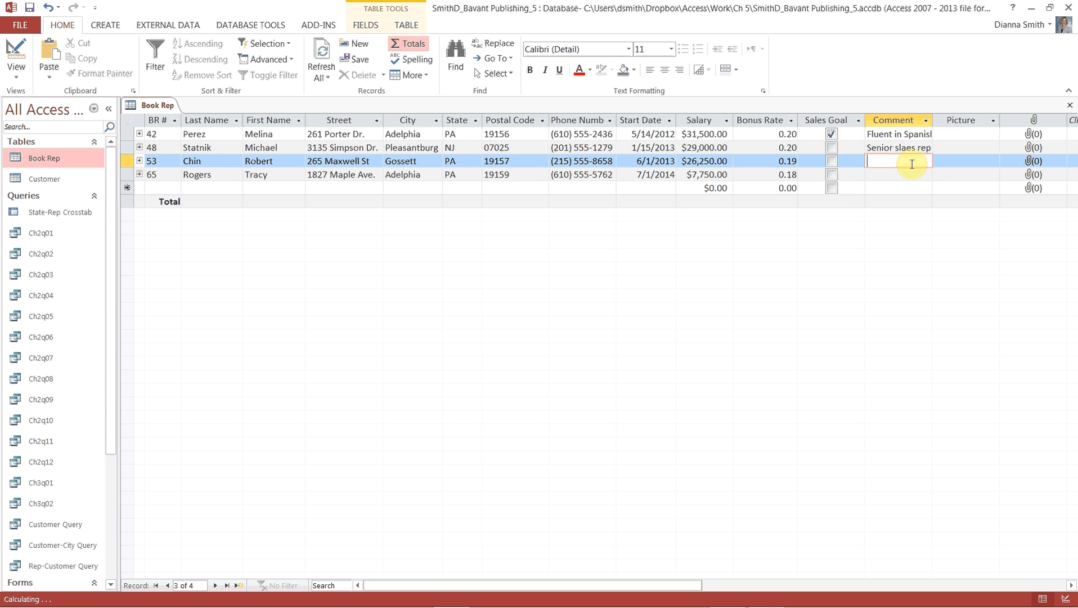
double_click(907, 148)
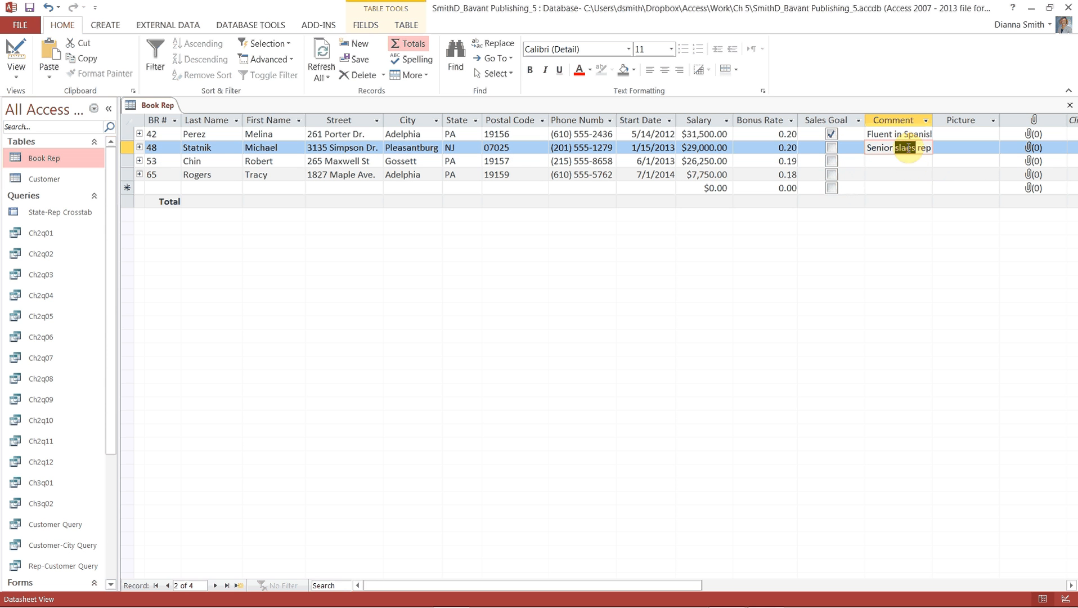
type("sales")
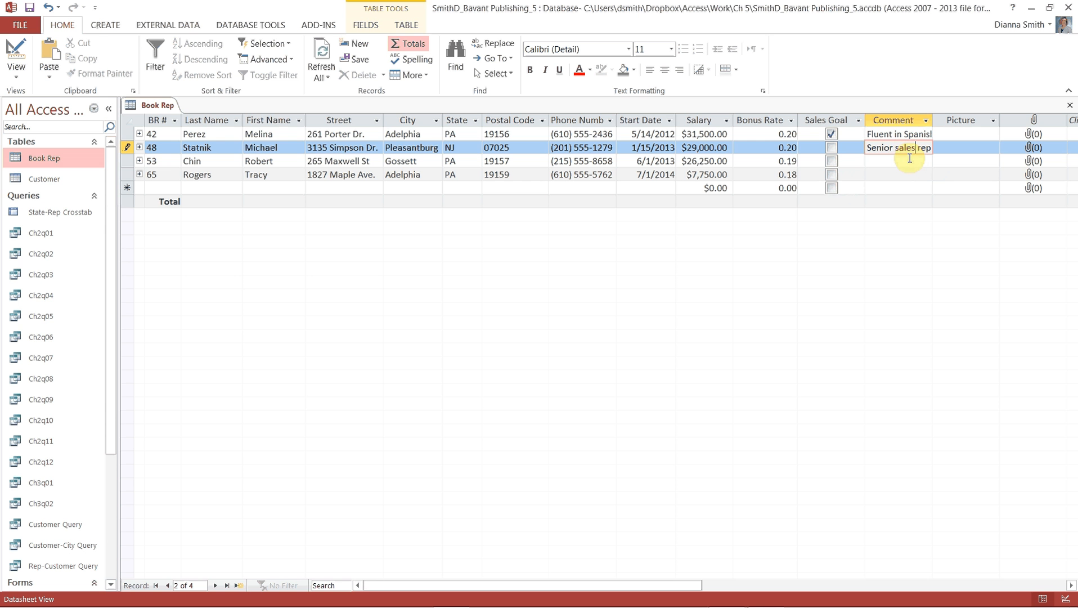
Enter the comment "Fluent in Japaneses. Learning Arabic. Excels at public speaking." in the third book rep's record
left_click(909, 160)
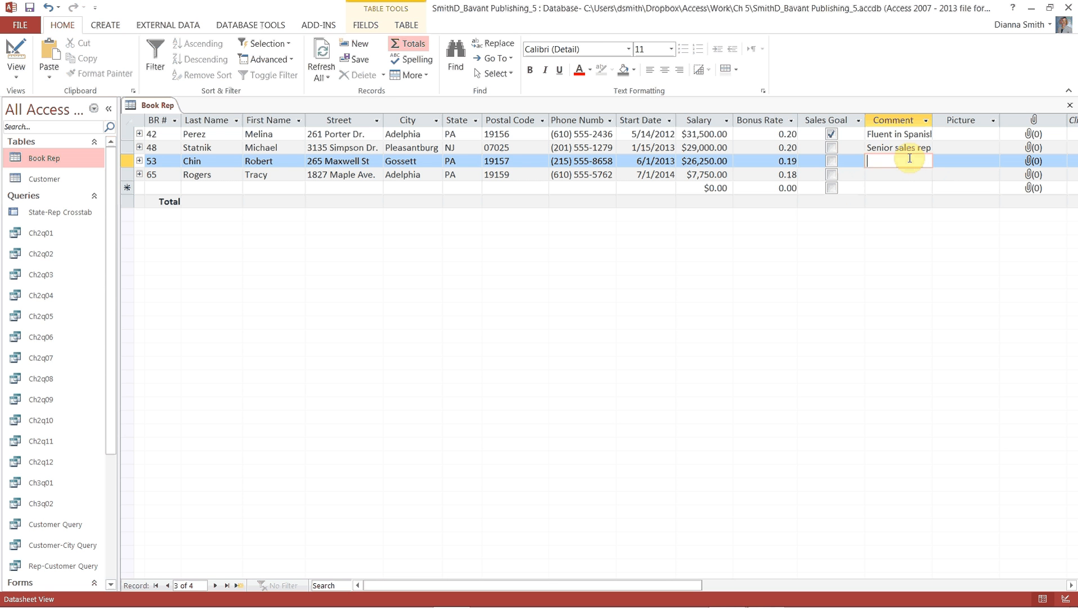
type("Fluent in Jap")
type("aneses.")
type(" Learning ")
type("Ara")
type("bic. E")
type("xcels at pu")
type("blic")
type(" speaking.")
Enter the comment "Taught English for 2 years in Russia. Expert at teaching instructors how to use language materials." in the fourth book rep's record
left_click(904, 174)
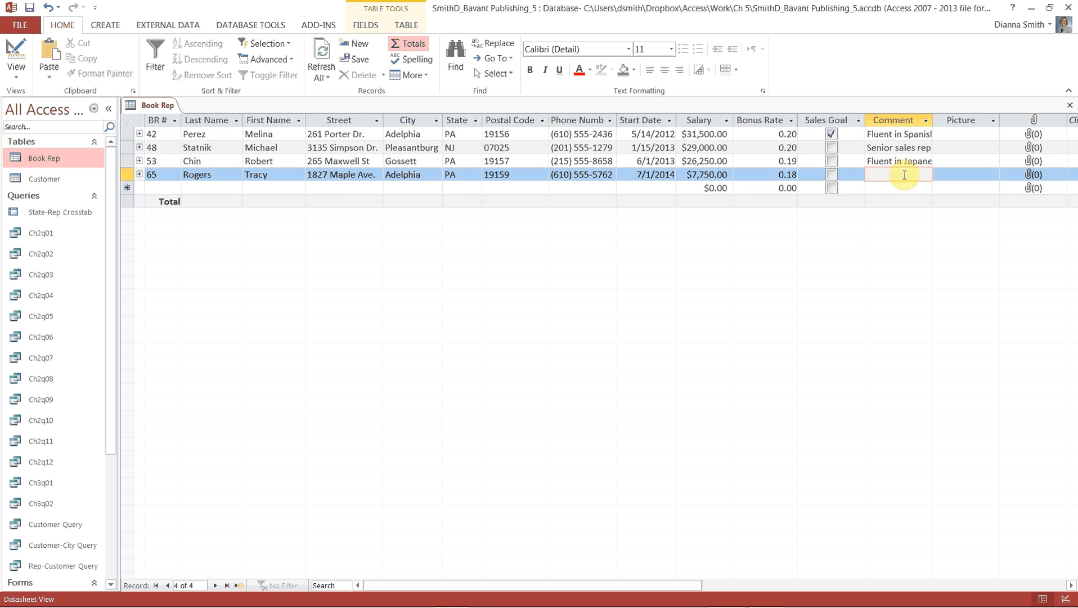
type("Taug")
type("ht English for")
type(" 2 years ")
type("in Russia. Exp")
type("ert at teach")
type("ing instructor")
type("s how to use ")
type("language ma")
type("terials.")
left_click(890, 175)
key("BackSpace")
left_click(892, 189)
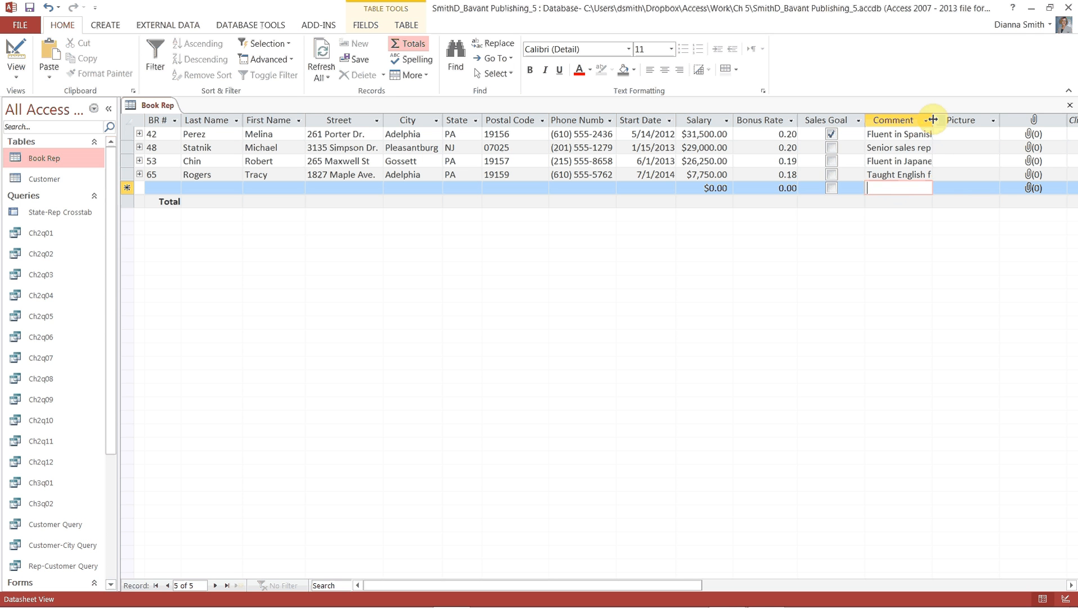
Widen the Comment column and increase the datasheet's row height so that the full comments fit in their cells
left_click_drag(933, 120, 990, 121)
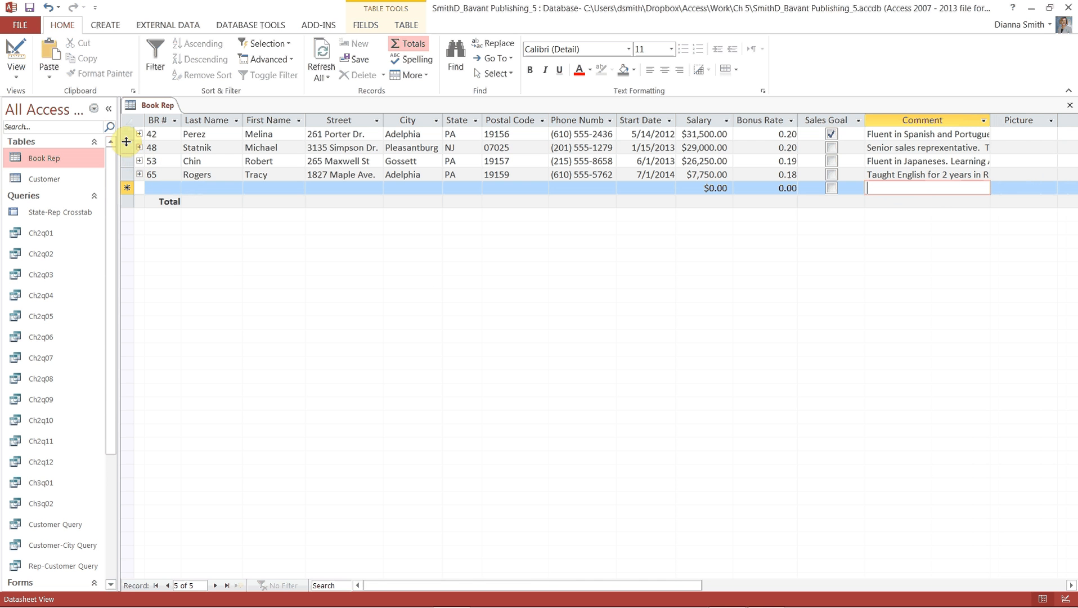
left_click_drag(126, 141, 125, 155)
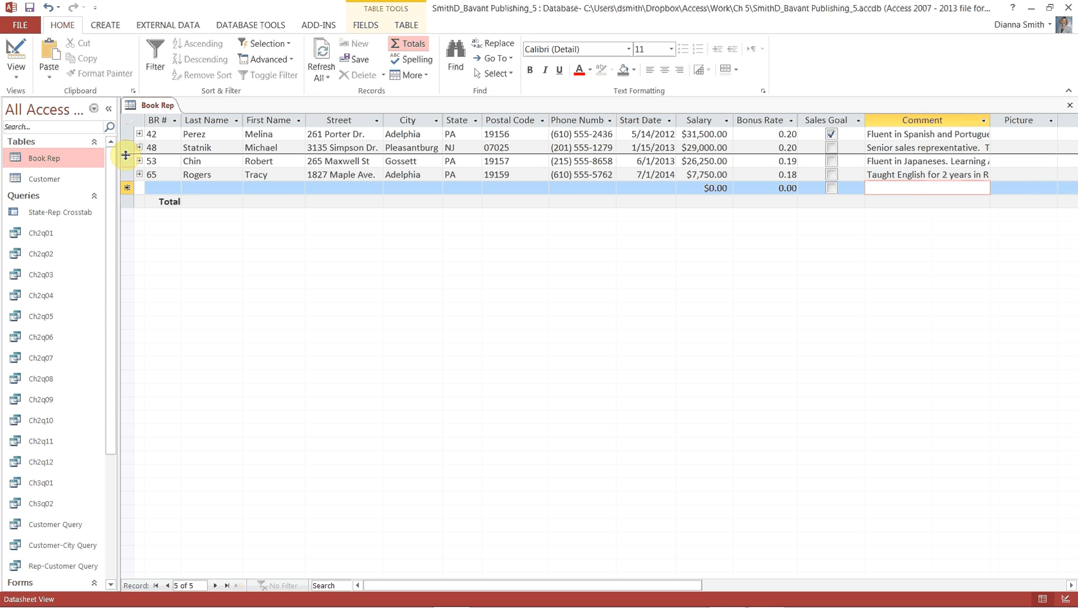
left_click_drag(126, 156, 128, 184)
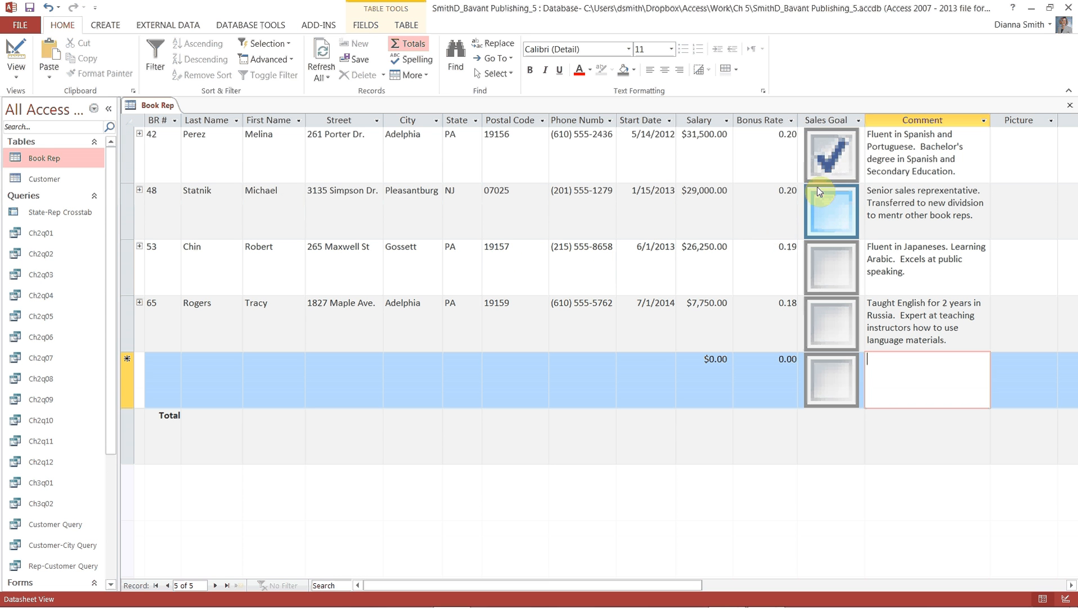
right_click(830, 153)
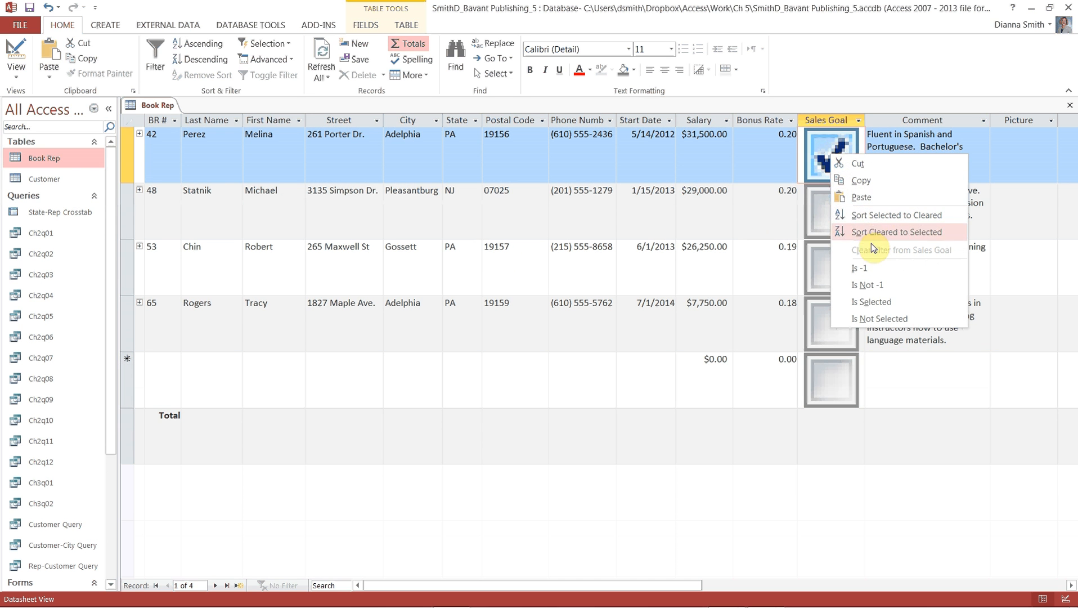
left_click(835, 432)
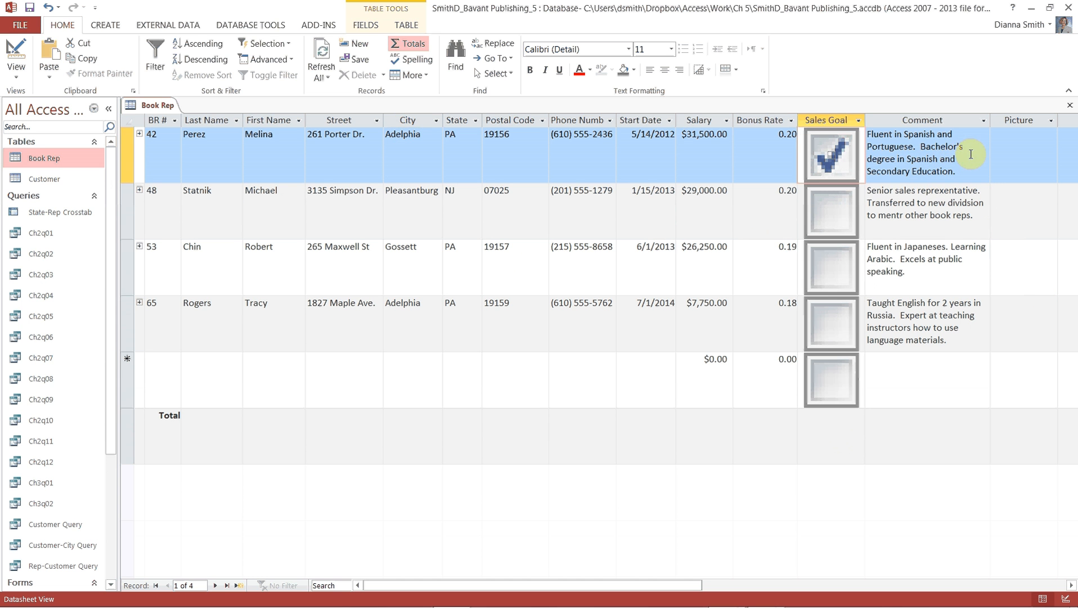
Correct the misspelled words to "representative" and "mentor" in the second record's comment and "Japanese" in the third record's comment
left_click(943, 193)
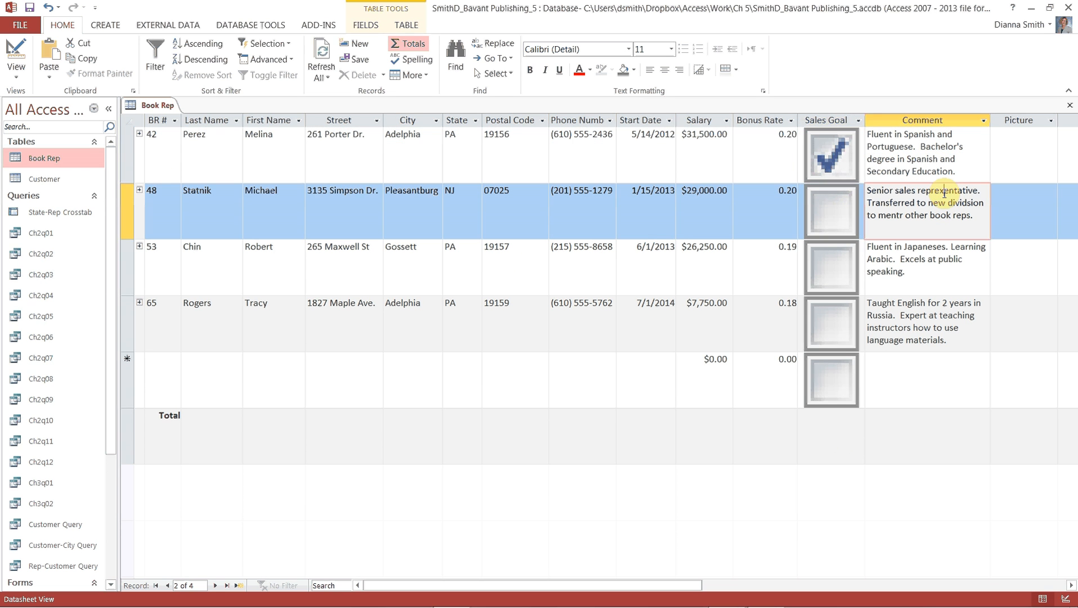
key("BackSpace")
type("s")
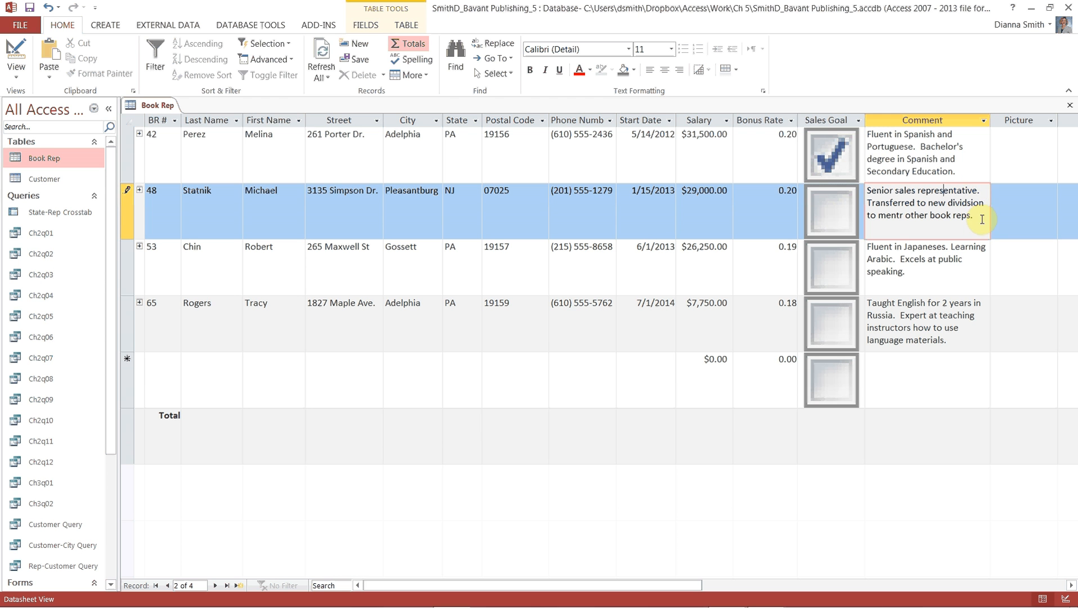
left_click(901, 216)
type("or")
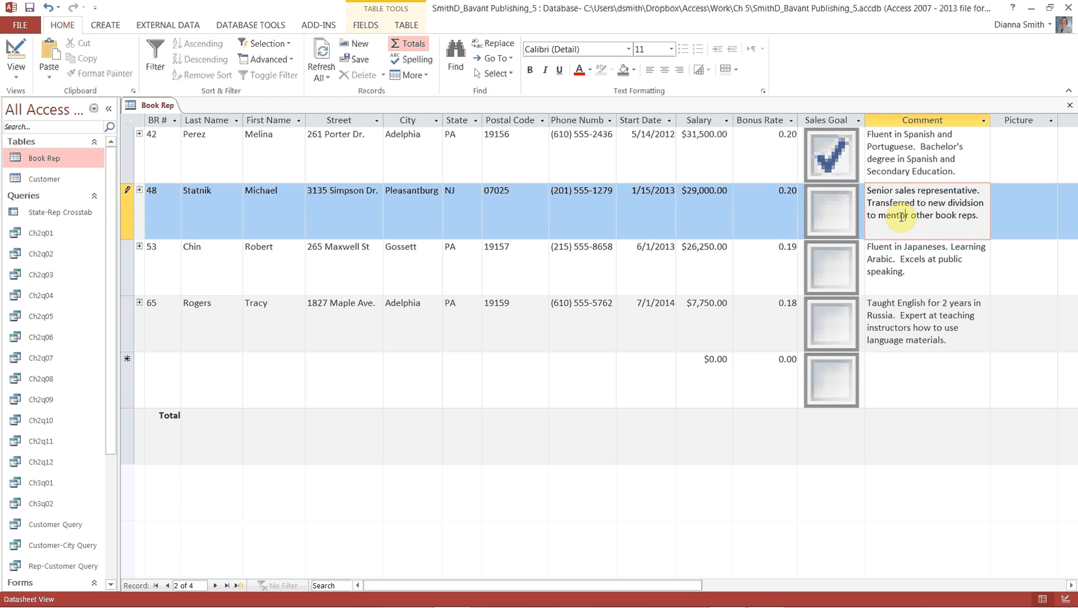
left_click(946, 246)
key("BackSpace")
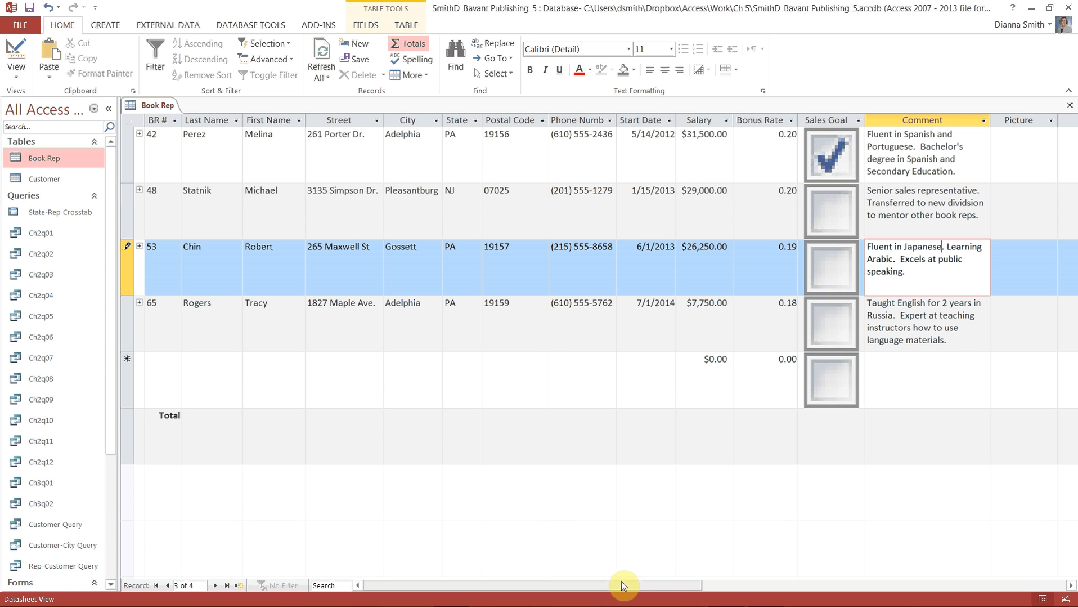
Start inserting a new object in the first record's Picture field, with Bitmap Image as the object type
left_click_drag(622, 584, 727, 584)
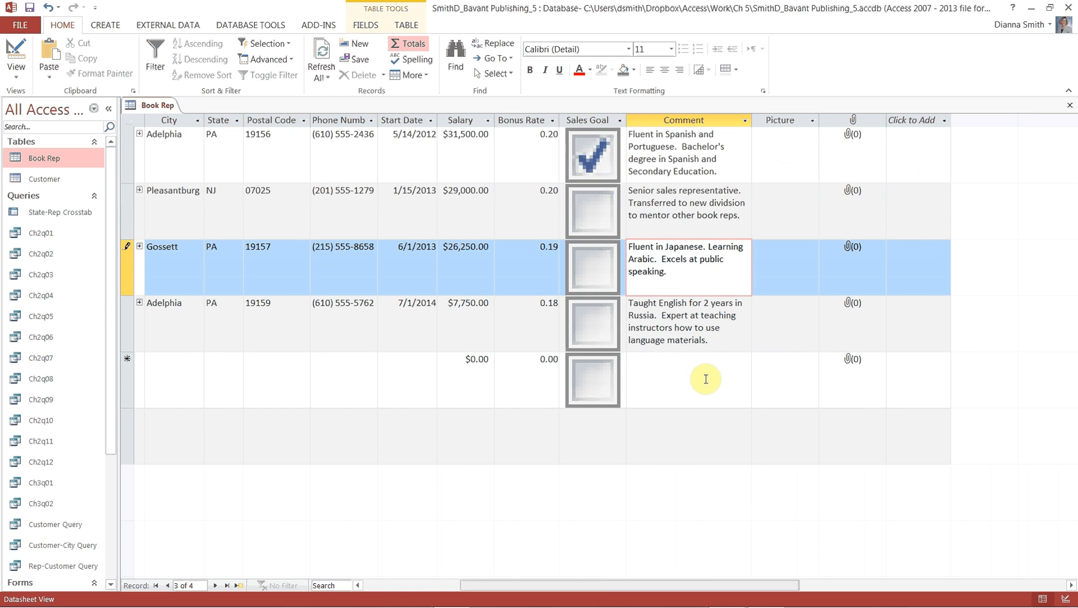
right_click(782, 168)
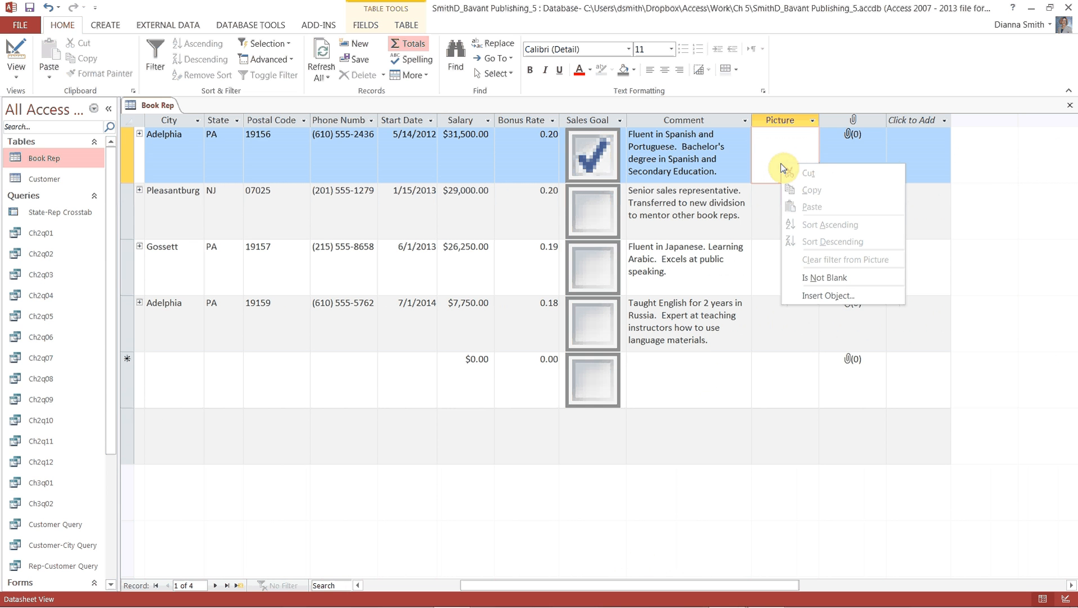
left_click(829, 296)
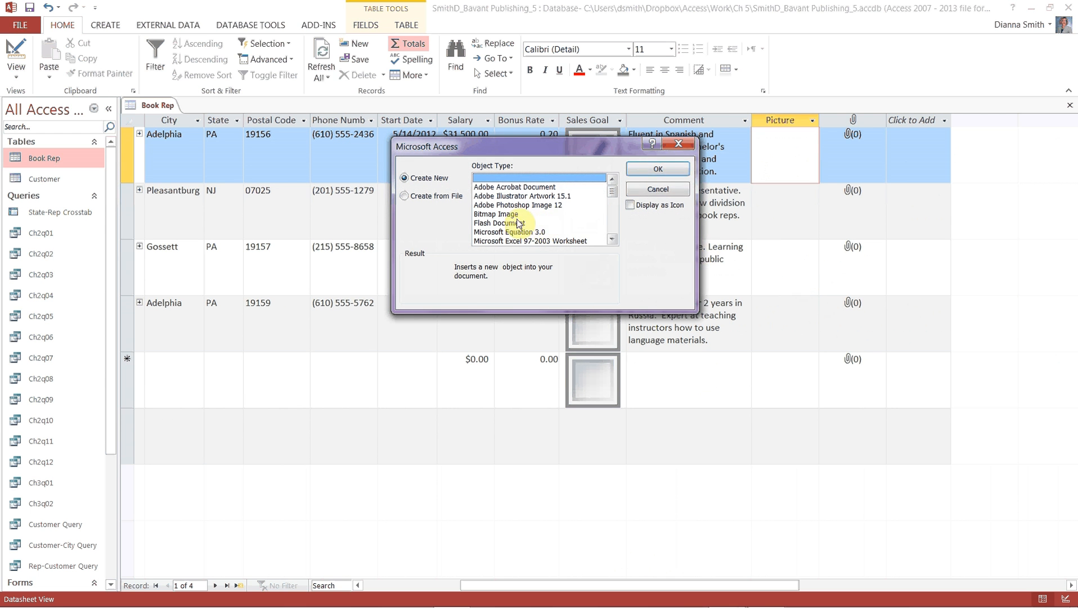
left_click(508, 216)
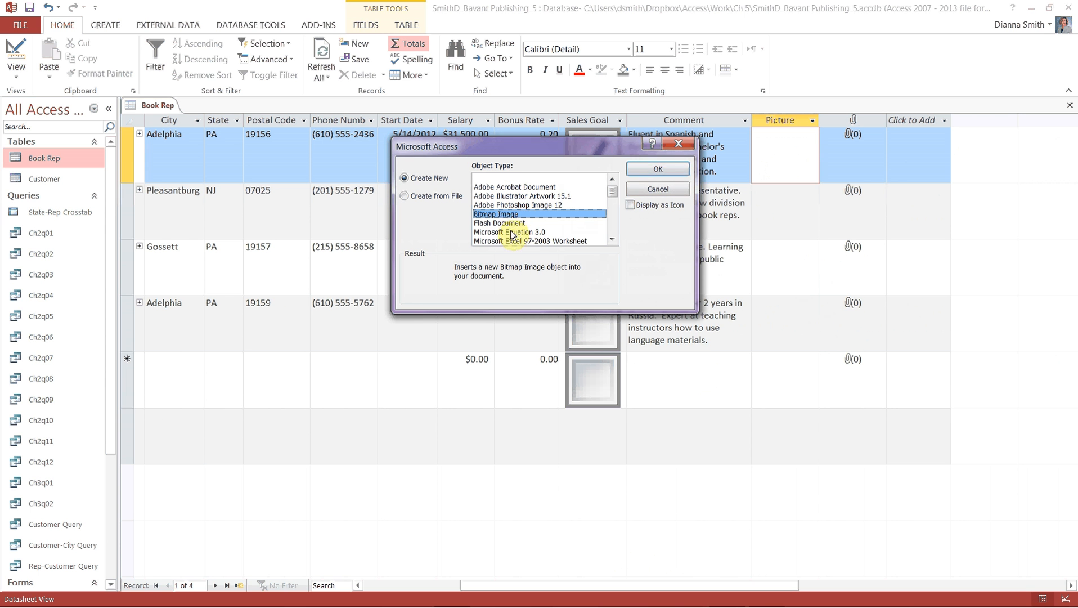
Examine the other object types available for insertion in the Picture field
left_click(612, 239)
left_click(612, 239)
left_click(612, 239)
left_click(612, 239)
left_click(612, 239)
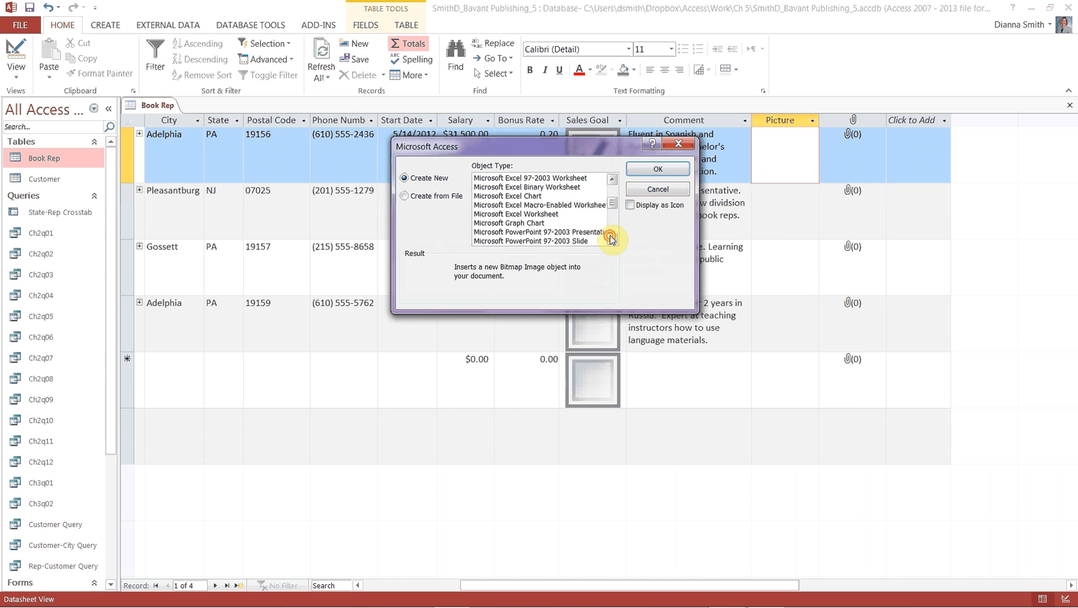
left_click(612, 240)
left_click(612, 240)
left_click(612, 239)
left_click(612, 239)
left_click(612, 239)
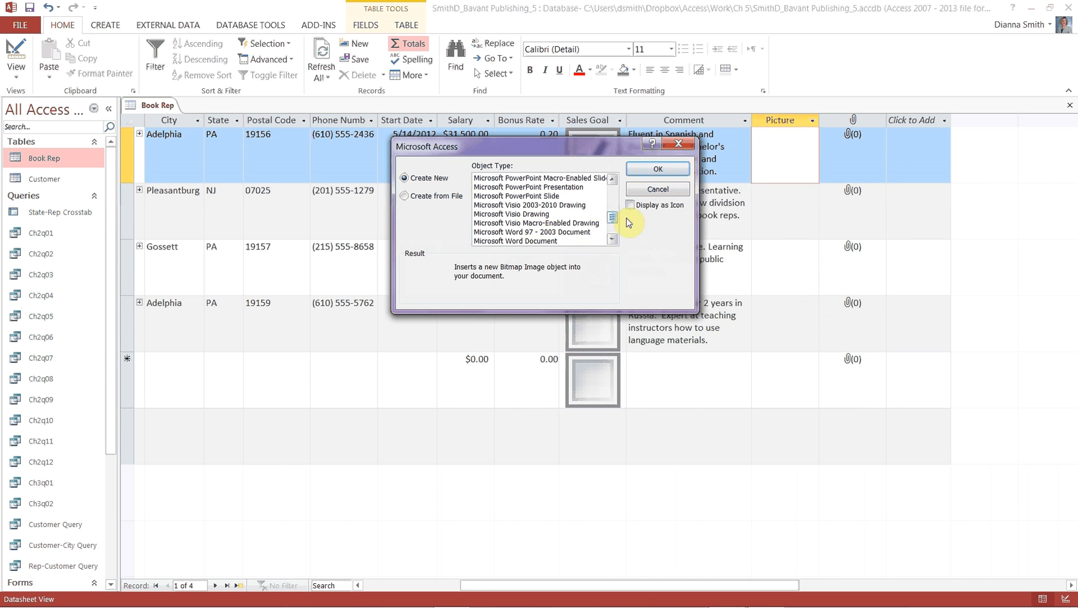
left_click_drag(612, 218, 618, 148)
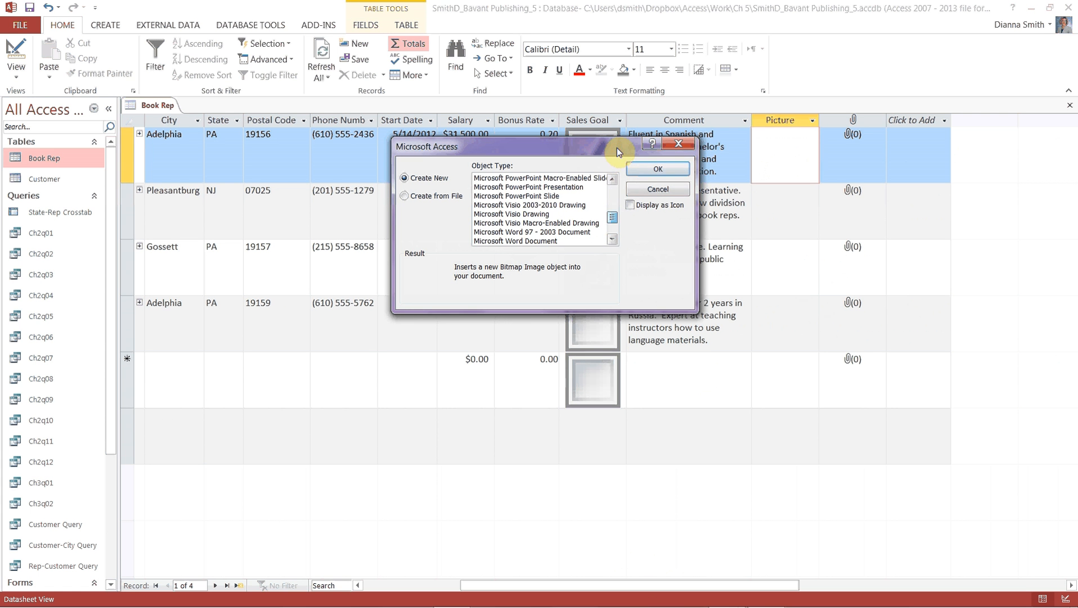
left_click_drag(612, 221, 614, 180)
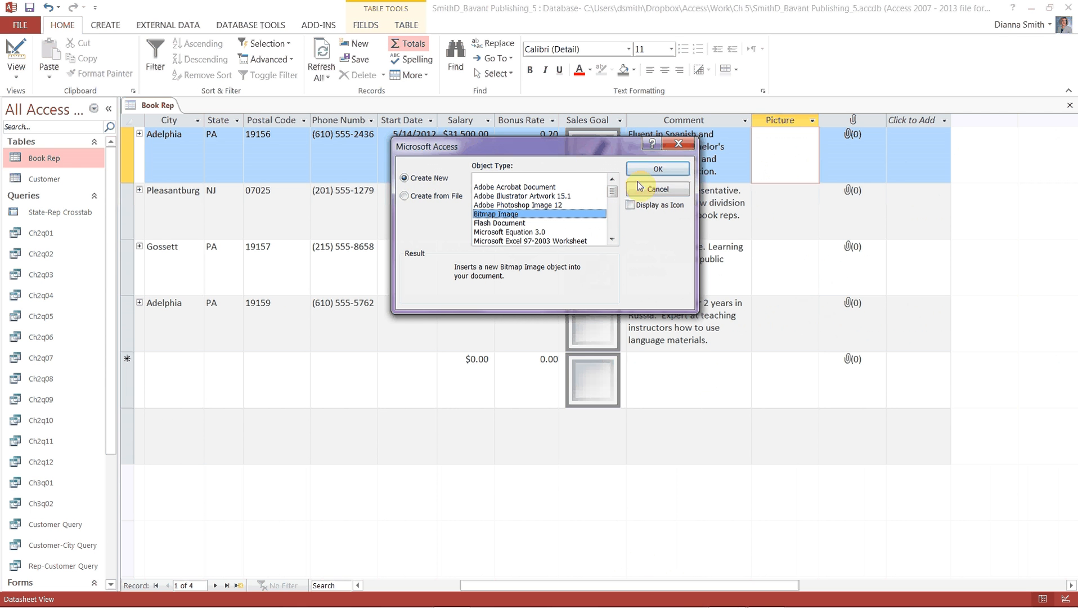
Create the bitmap image object in Paint and open the Paste From dialog for choosing a picture file
left_click(663, 178)
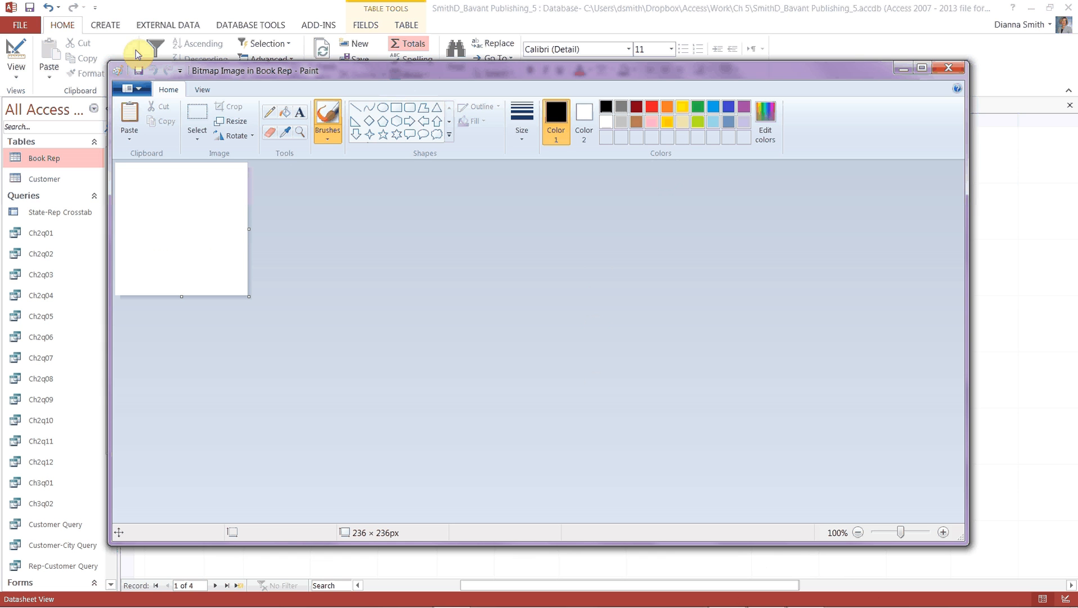
left_click(131, 117)
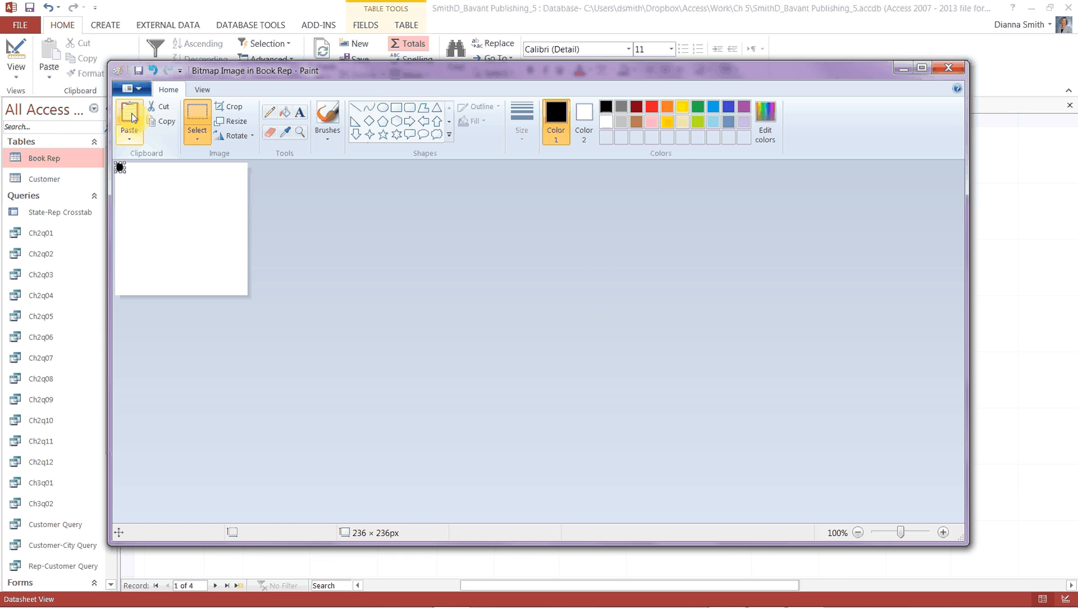
left_click(130, 139)
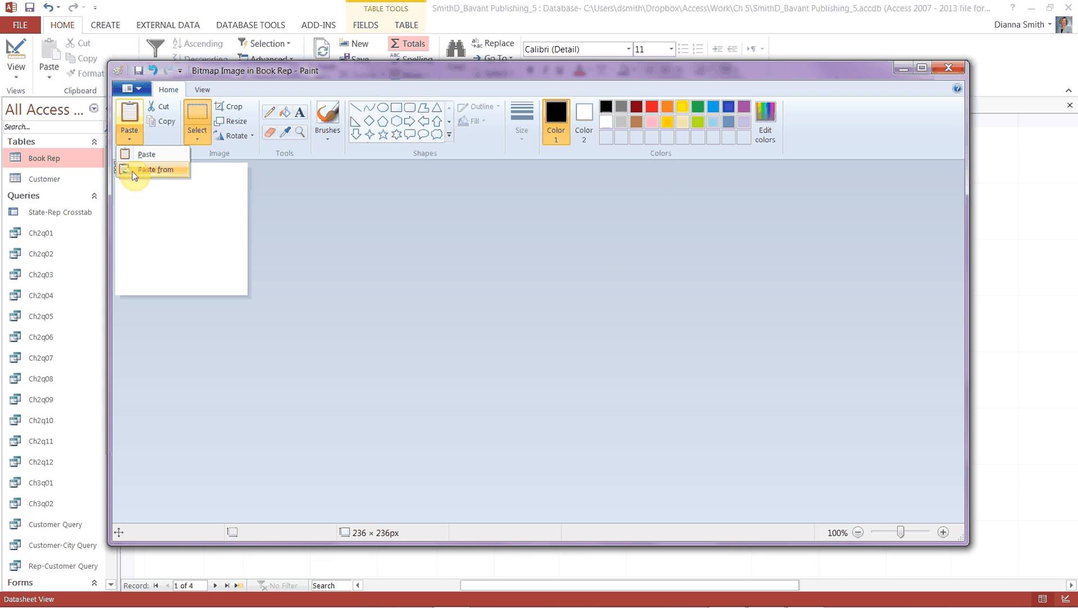
left_click(133, 171)
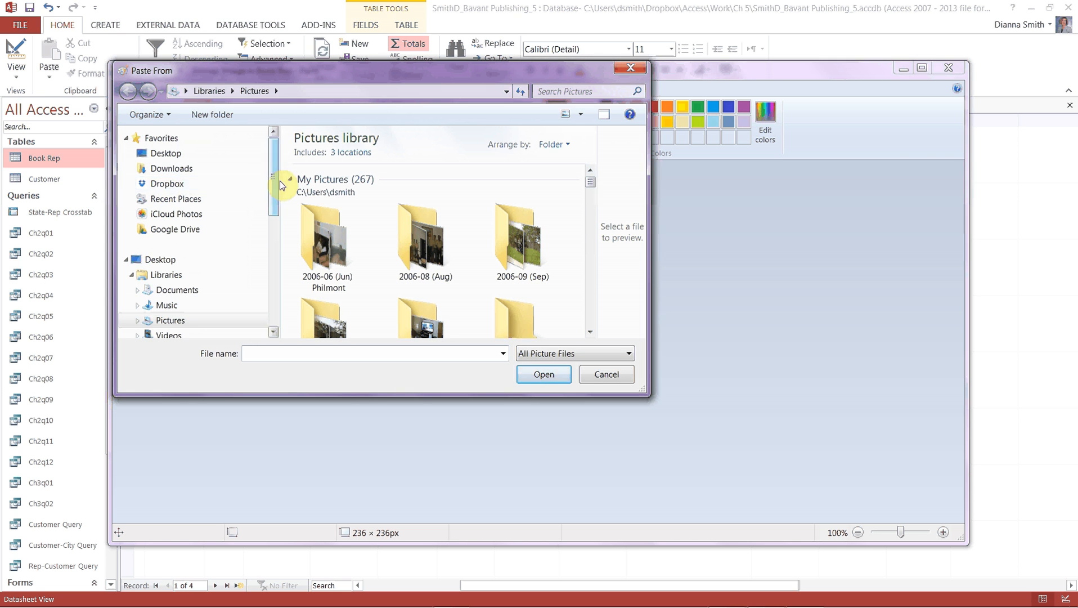
Browse the Documents library to the Access folder inside ACC
left_click_drag(279, 185, 276, 194)
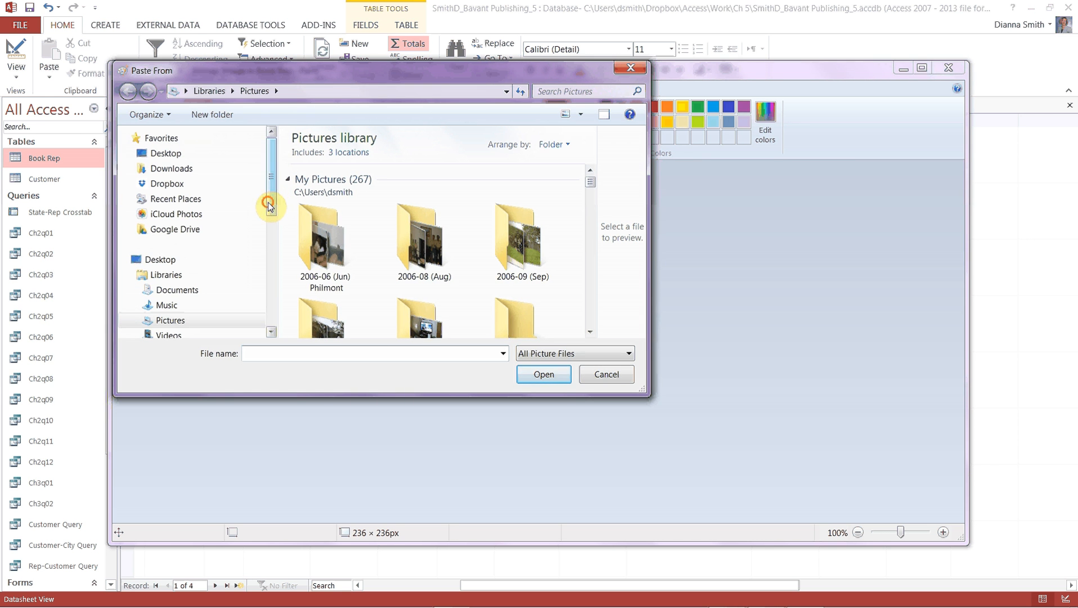
scroll(267, 208, "down", 1)
scroll(264, 224, "down", 1)
left_click(176, 240)
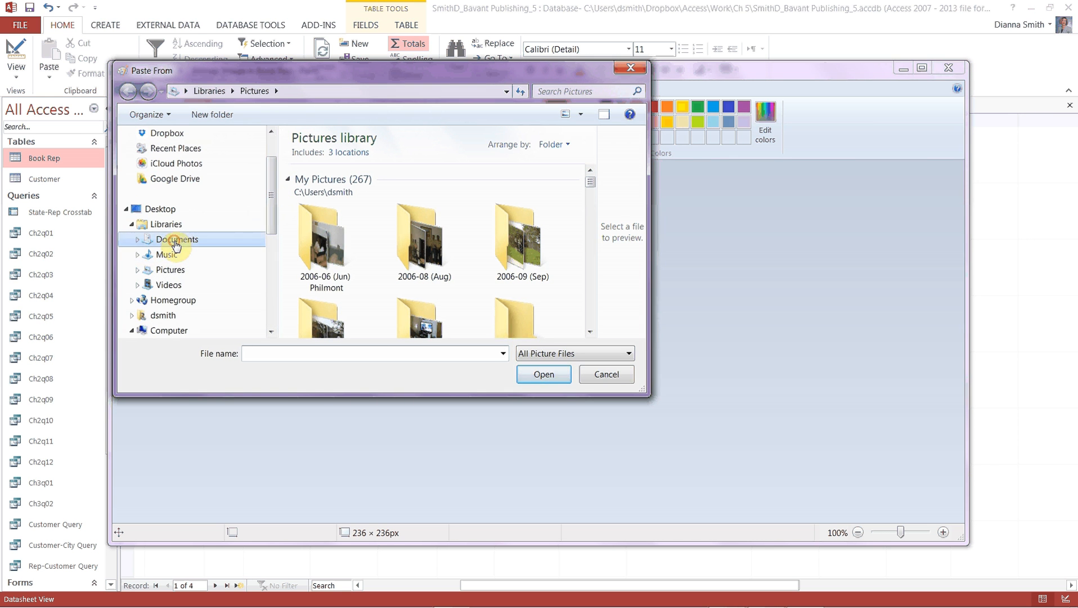
double_click(309, 210)
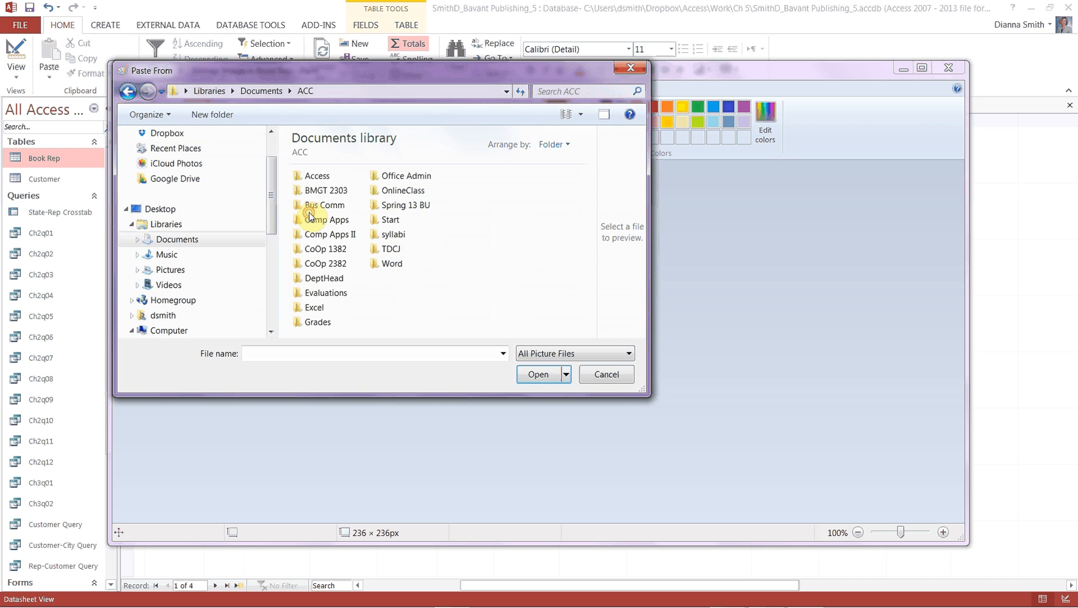
double_click(310, 176)
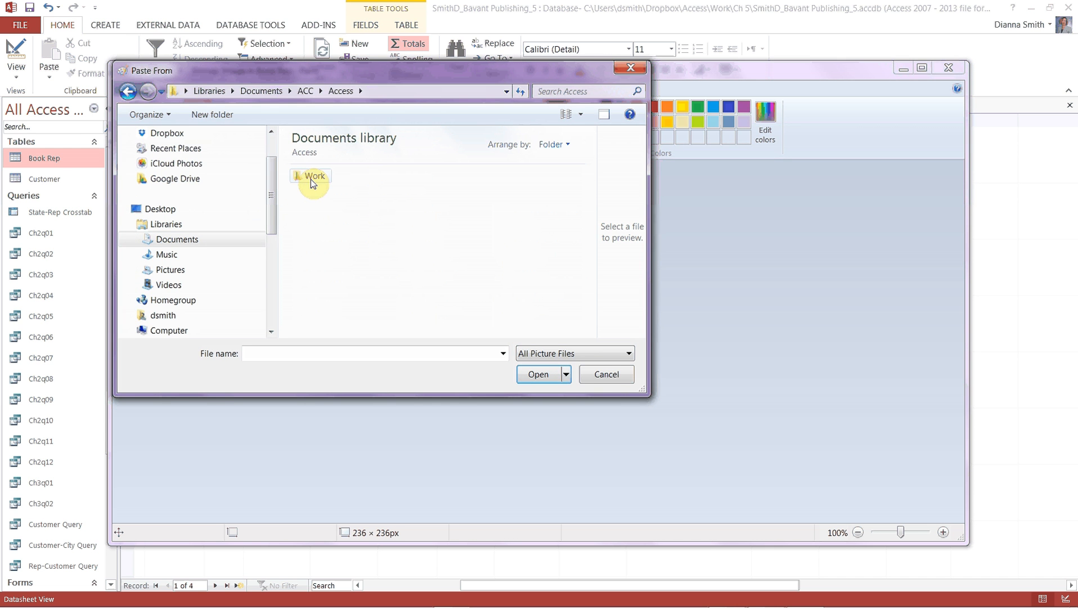
Browse to the Chapter 05 folder inside Dropbox, Access, Originals as the source of the picture file
left_click(163, 134)
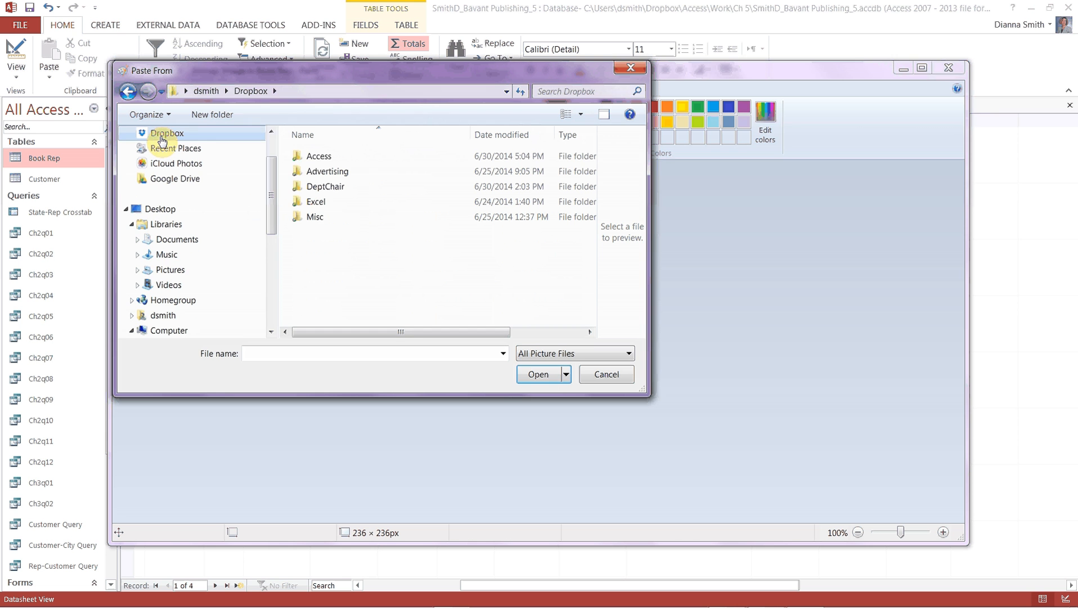
double_click(310, 158)
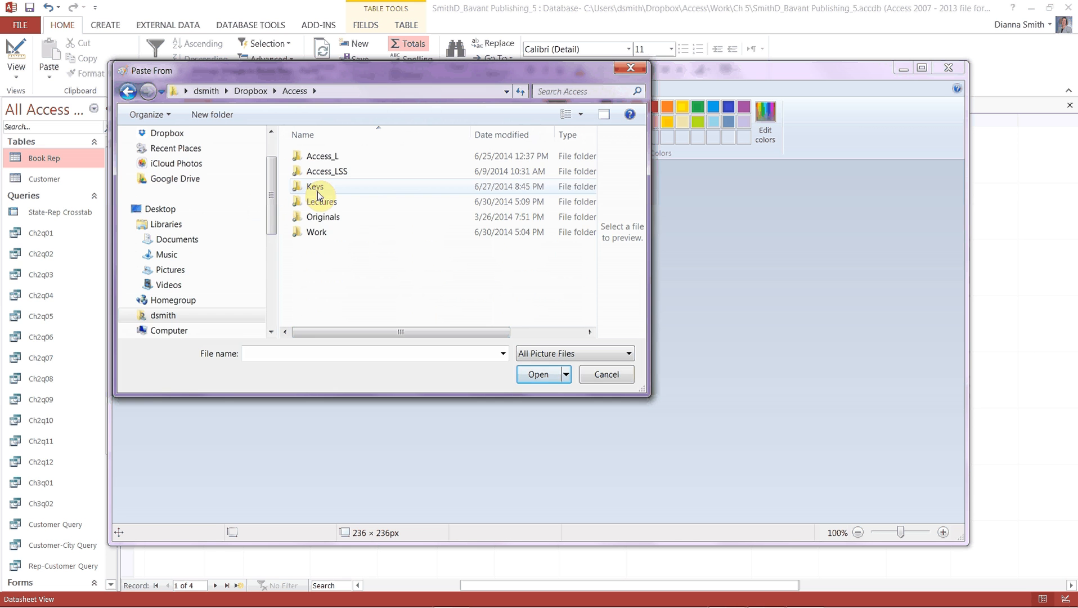
double_click(318, 218)
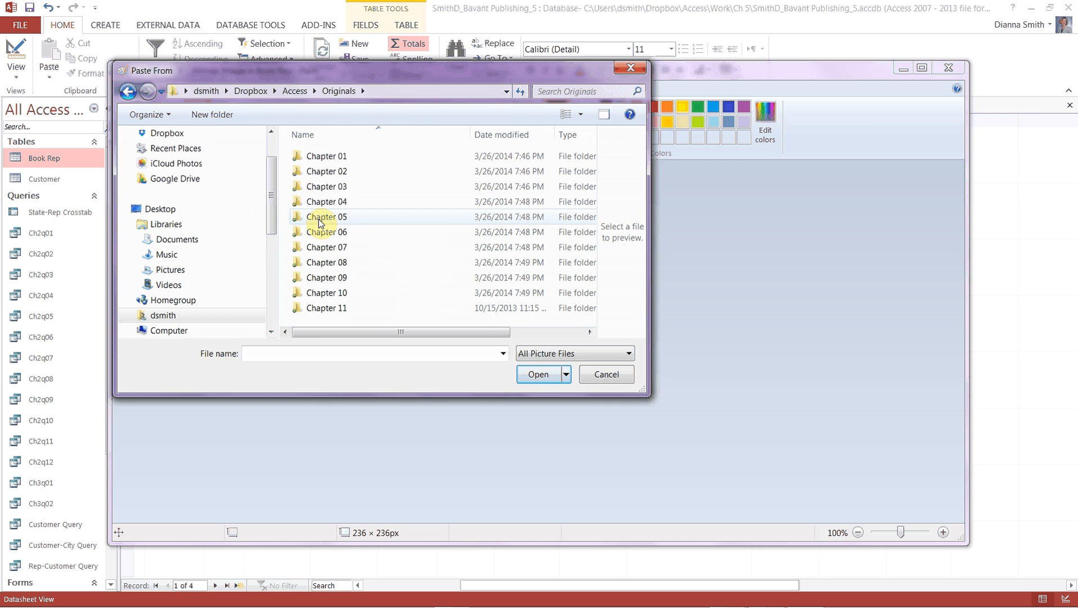
left_click(332, 220)
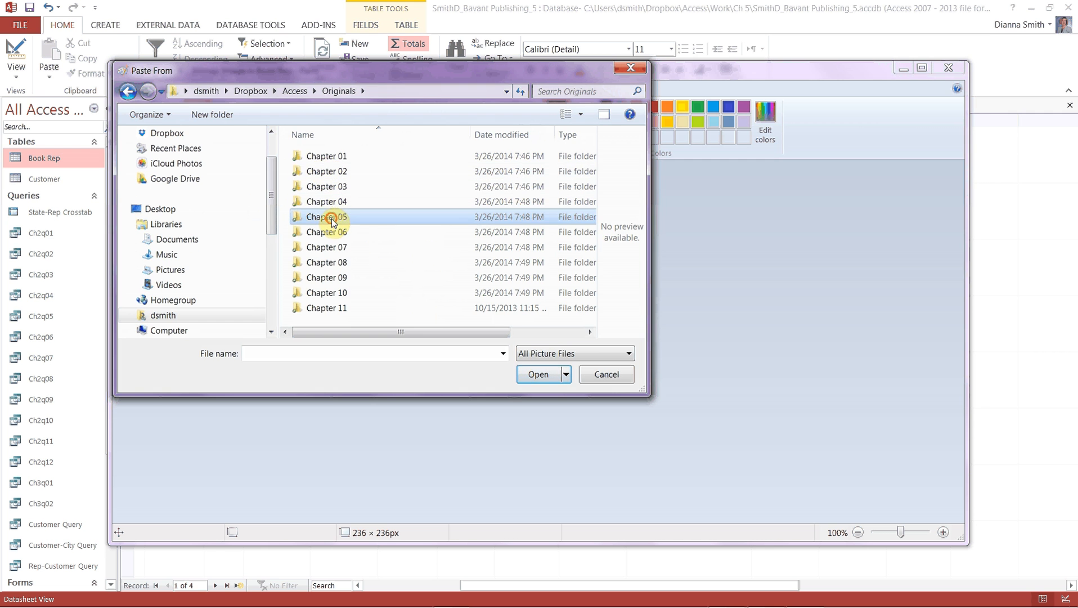
double_click(331, 219)
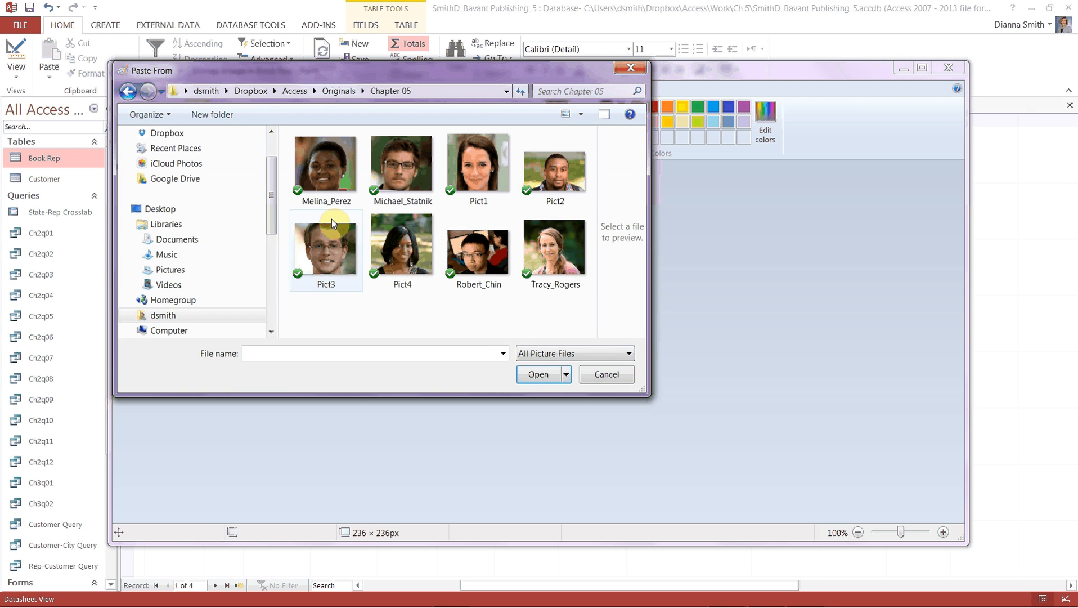
Paste the picture file named after the first book rep into the bitmap image and return to the table
left_click(323, 167)
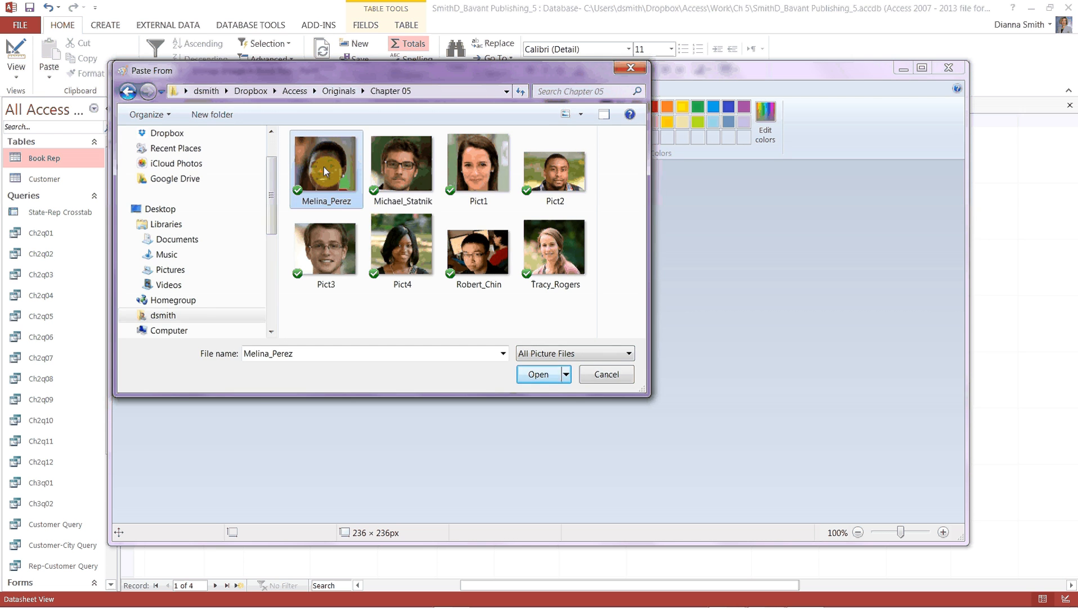
left_click(534, 374)
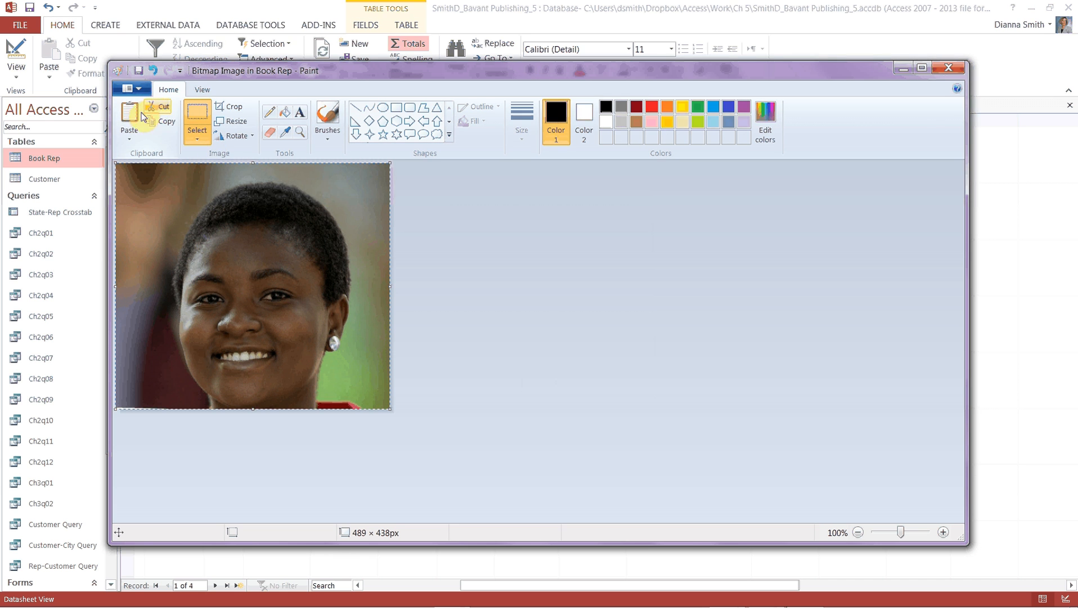
left_click(202, 117)
left_click(127, 88)
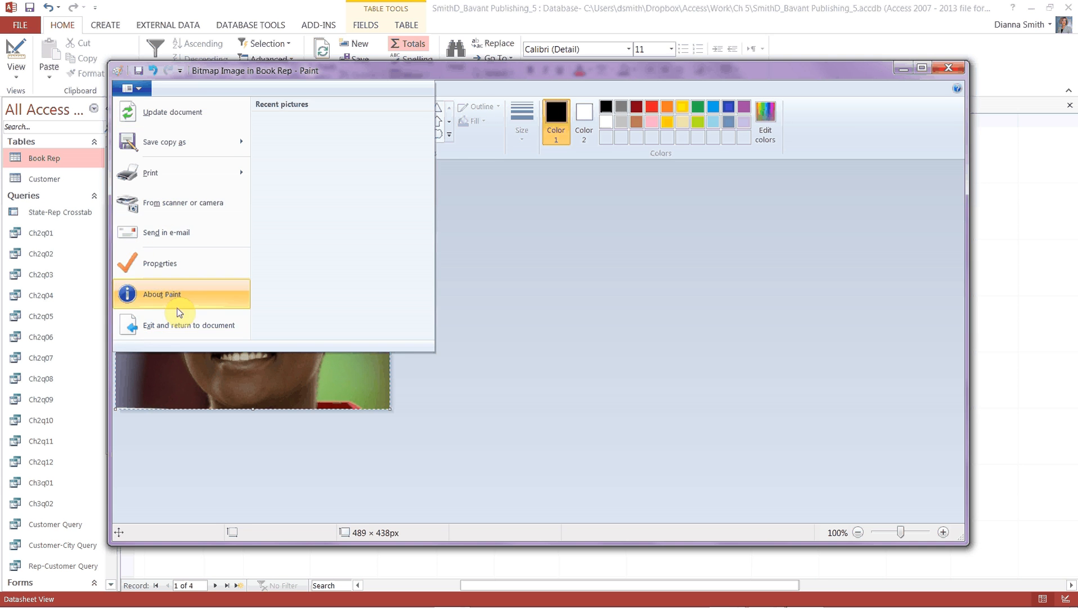
left_click(182, 326)
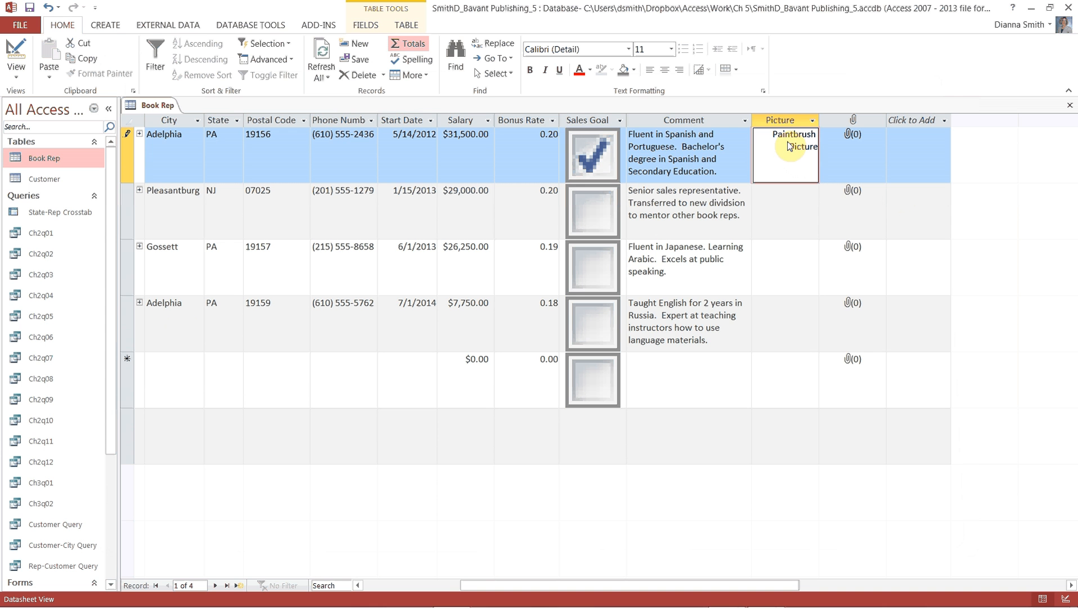
Insert a new Bitmap Image object in the Picture field of the second record
left_click(786, 210)
right_click(785, 208)
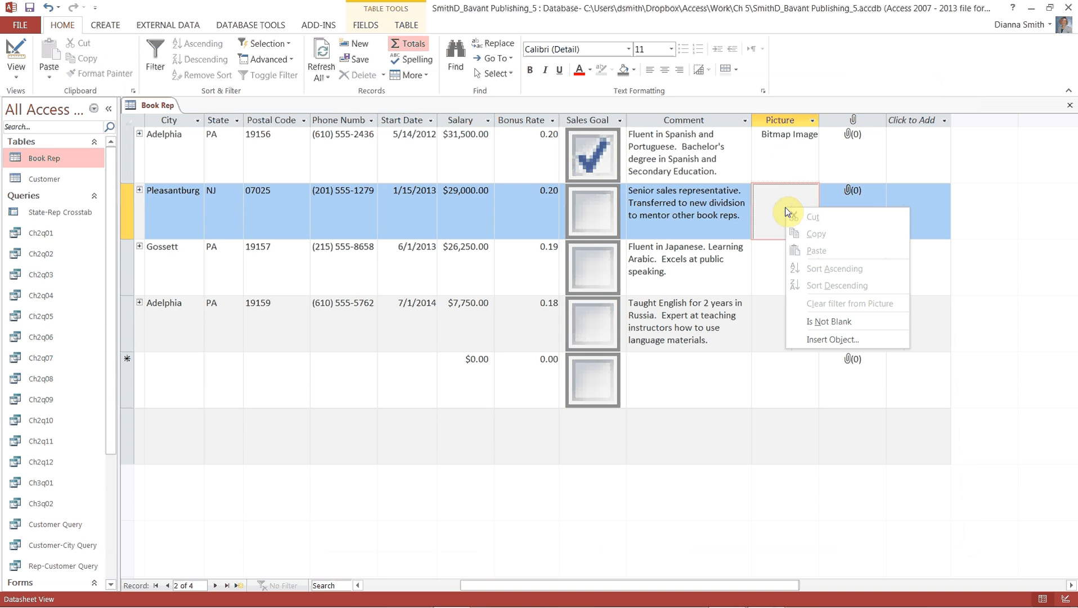
left_click(836, 340)
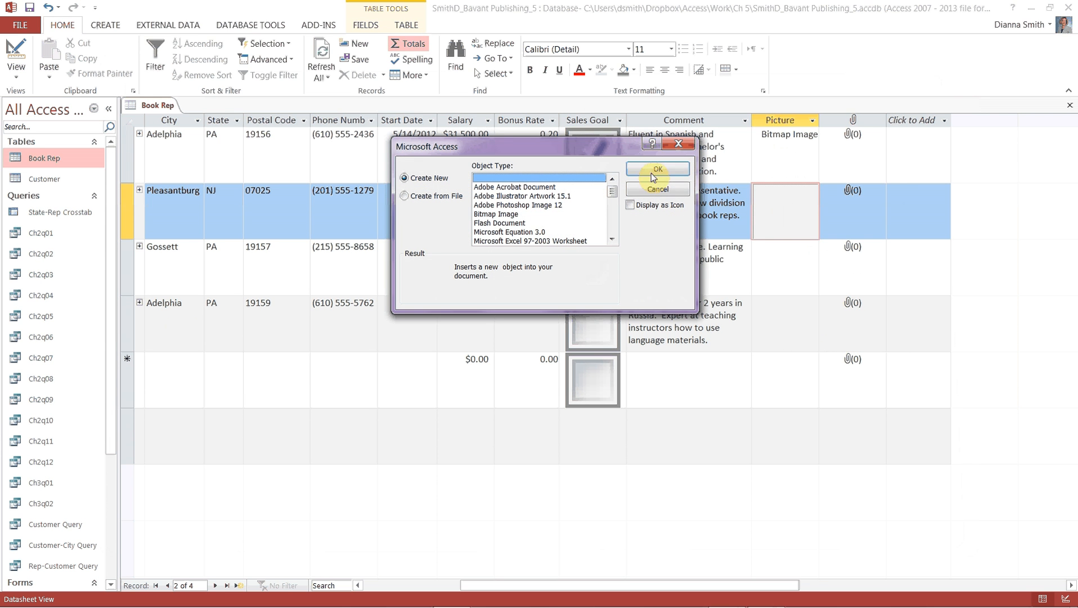
left_click(485, 214)
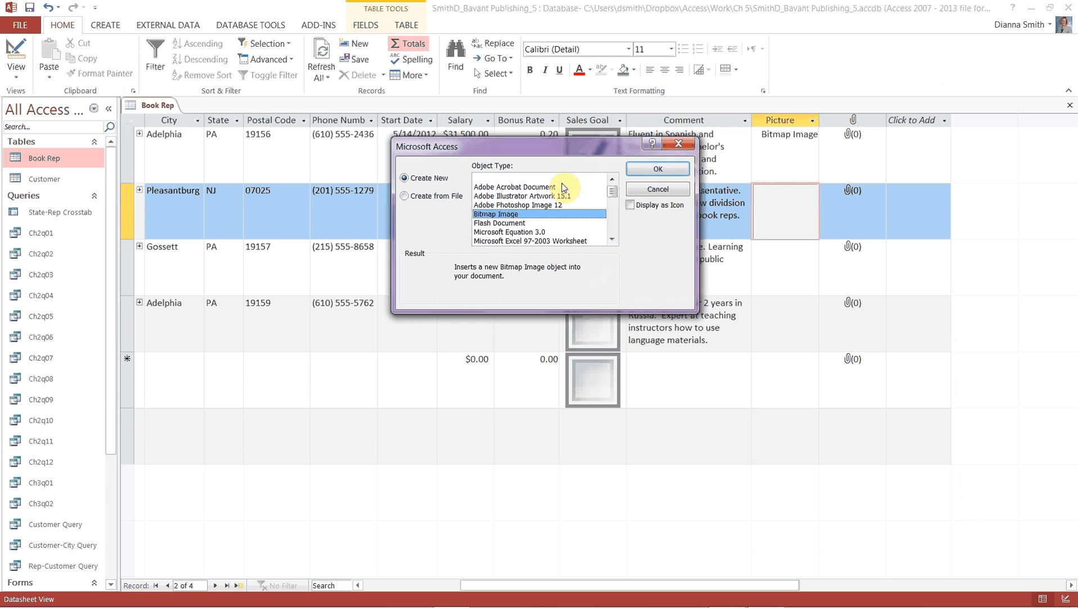
left_click(652, 170)
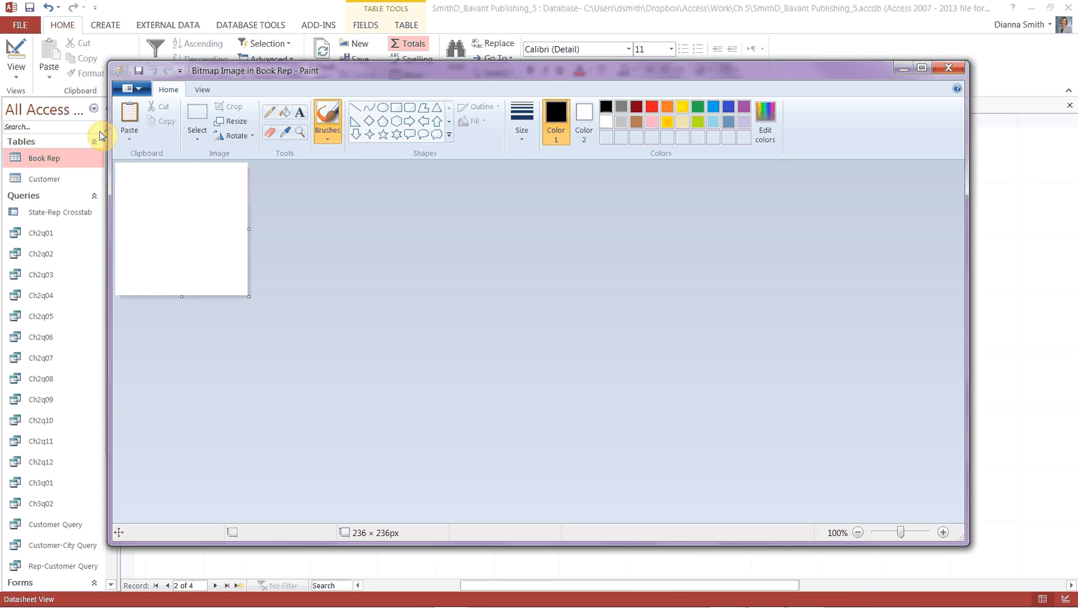
Paste the picture file named after the second book rep from Chapter 05 into the bitmap image and return to the table
left_click(130, 139)
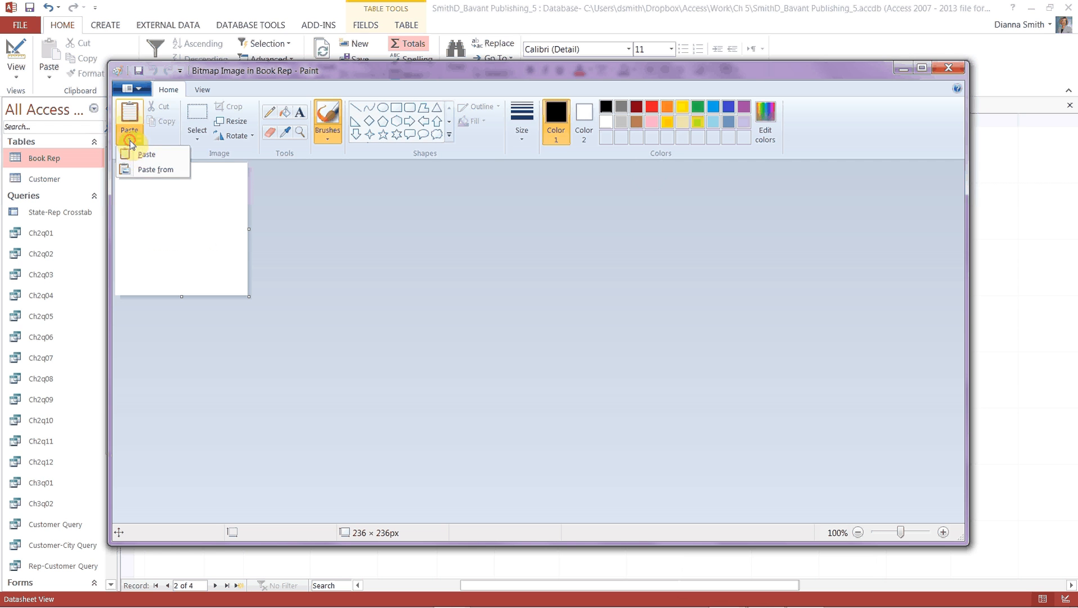
left_click(145, 169)
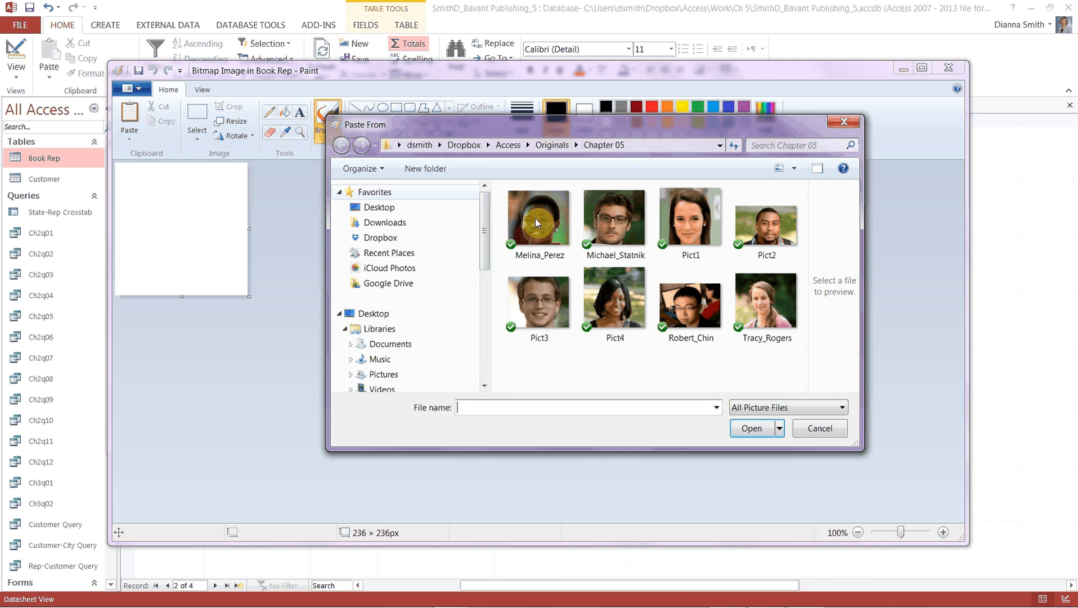
left_click(621, 233)
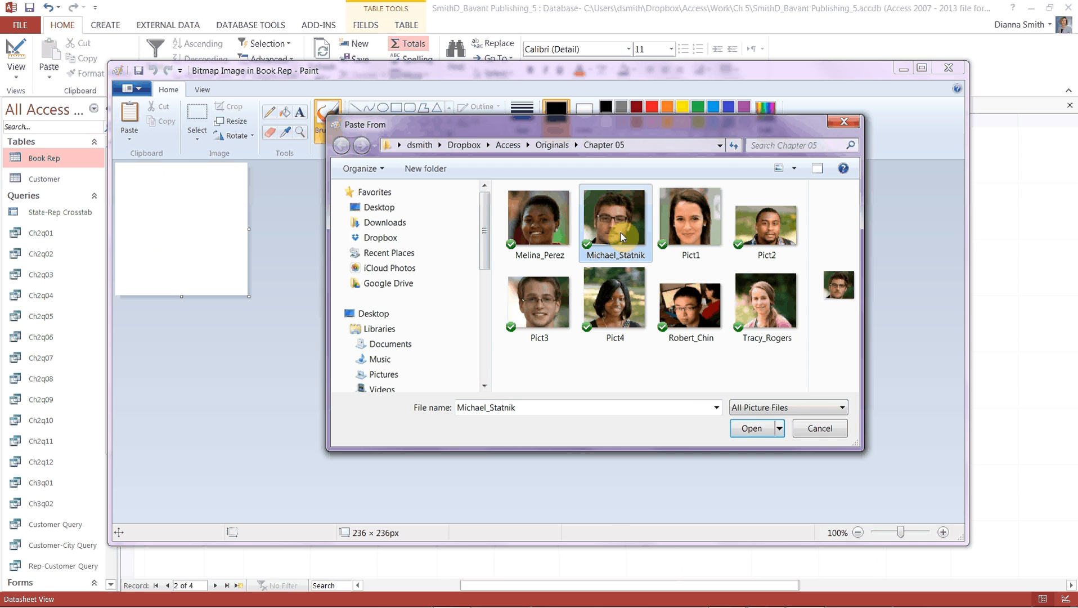
left_click(746, 430)
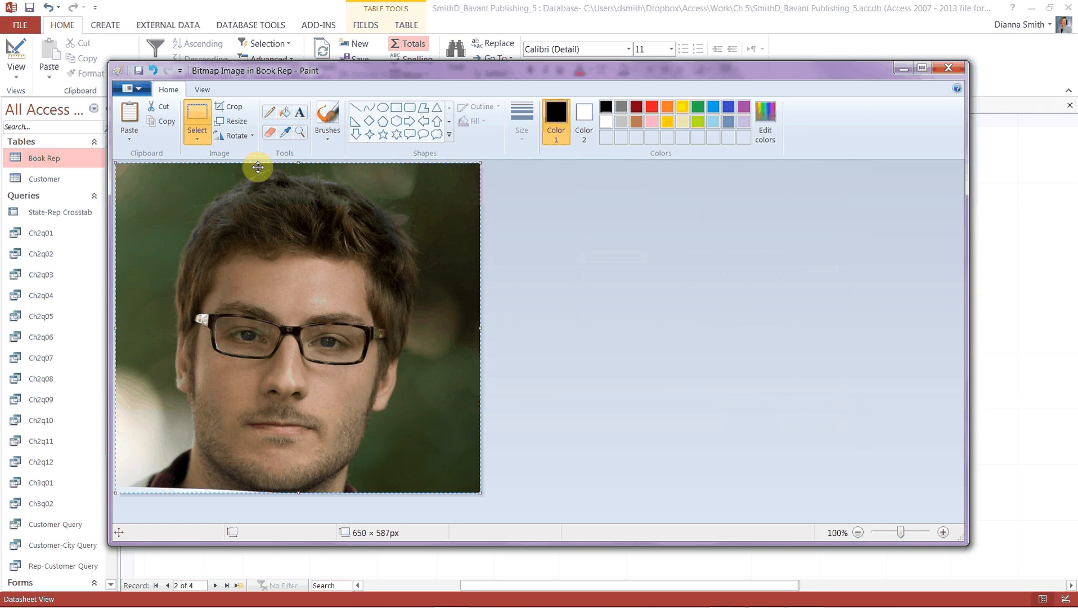
left_click(127, 92)
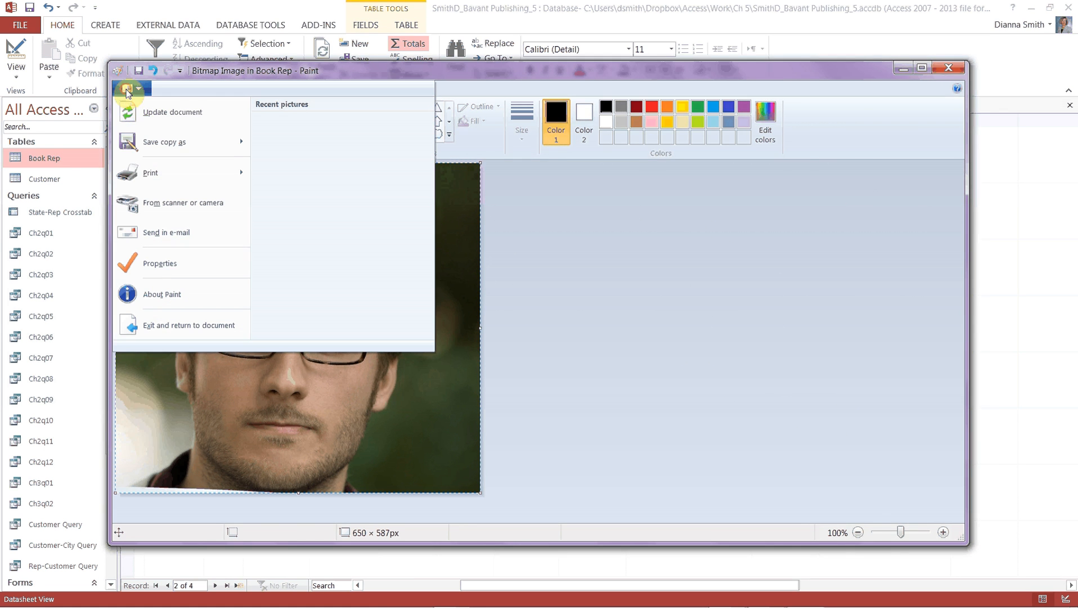
left_click(164, 325)
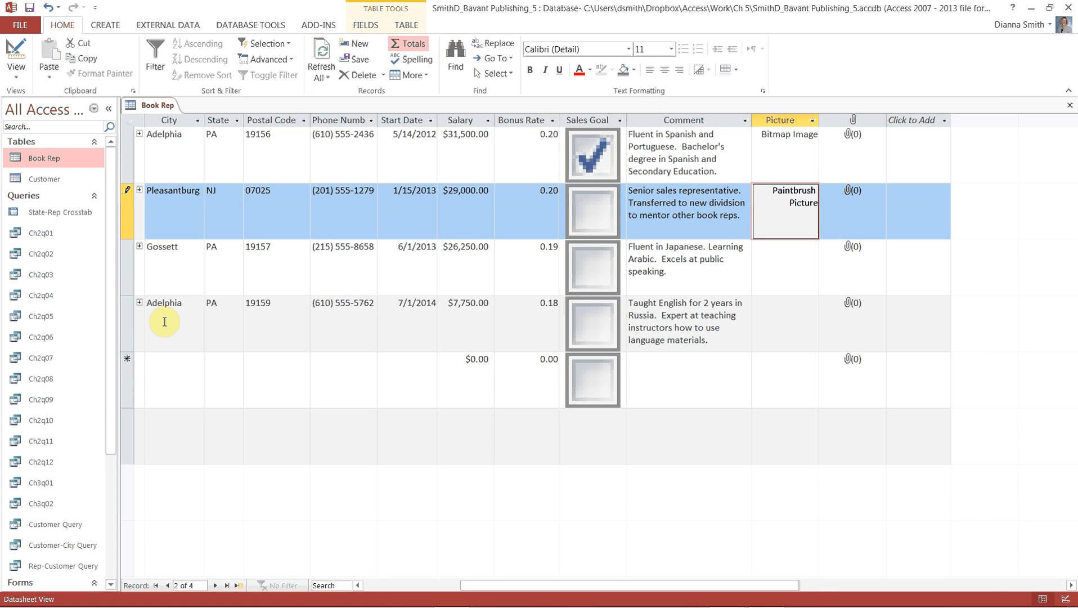
Insert a new Bitmap Image object in the Picture field of the third record
right_click(788, 269)
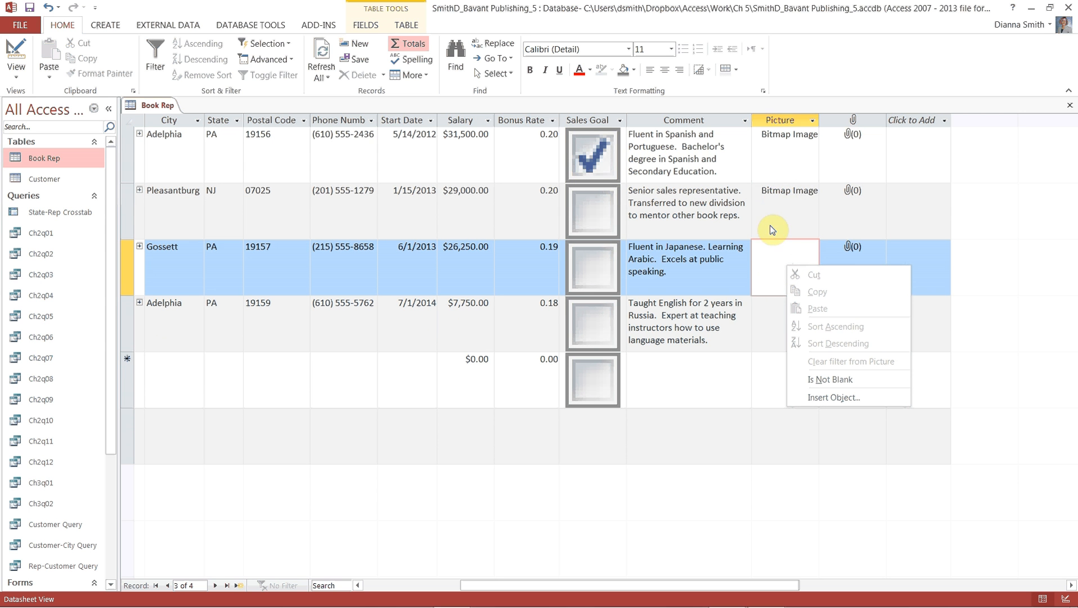
left_click(822, 398)
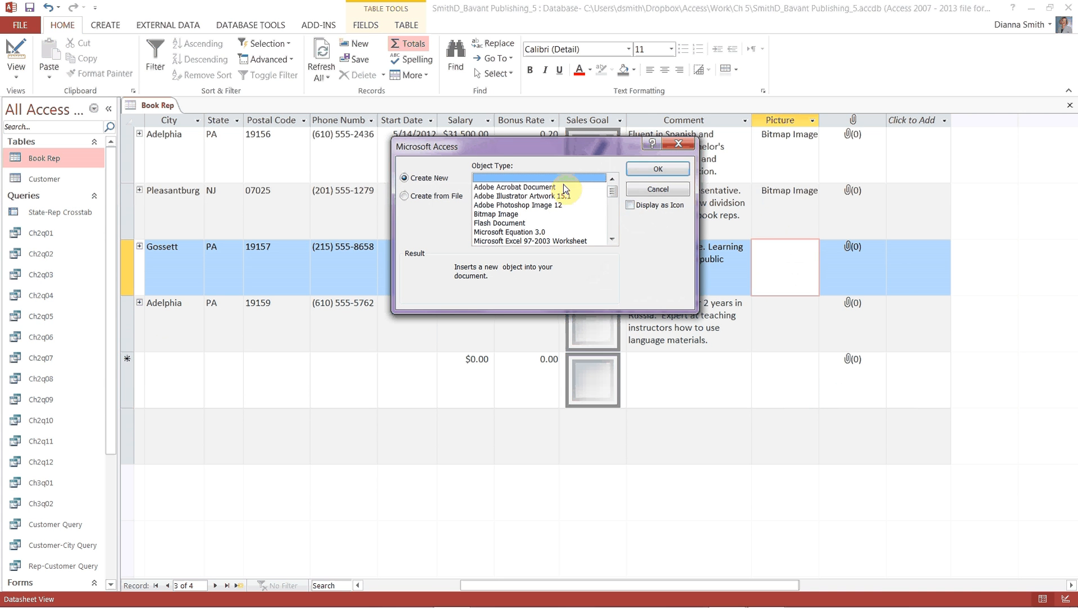
left_click(512, 214)
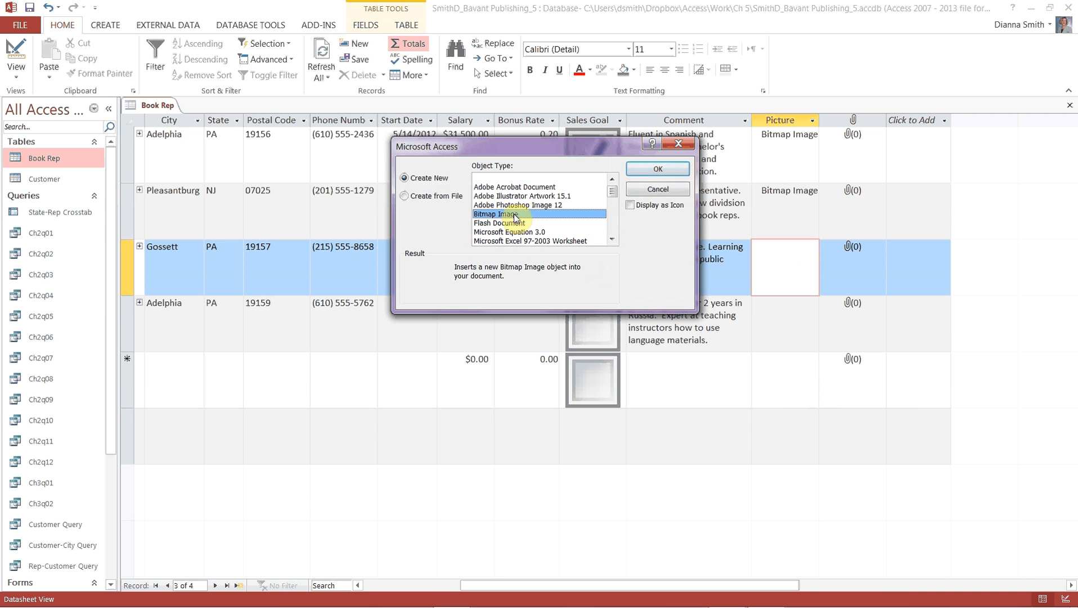
left_click(668, 171)
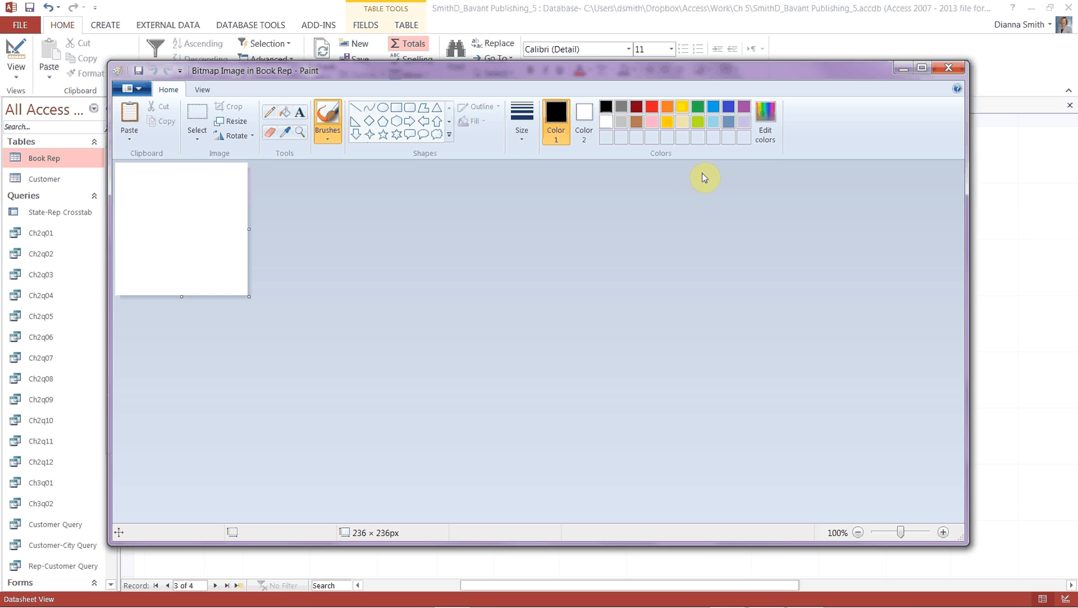
Paste the picture file named after the third book rep from Chapter 05 into the bitmap image and return to the table
left_click(126, 141)
left_click(138, 170)
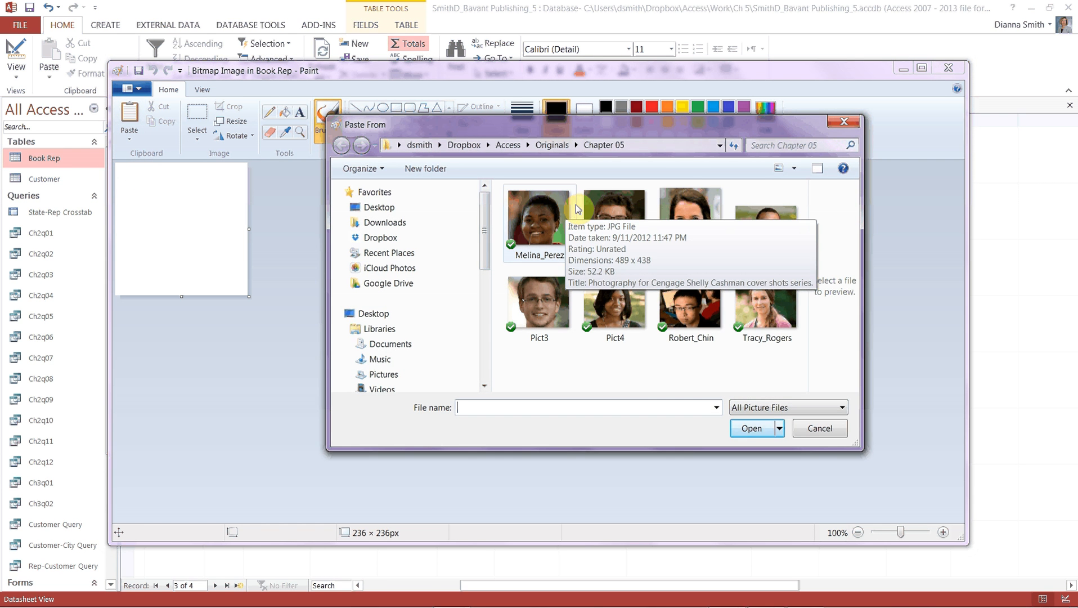
left_click(686, 316)
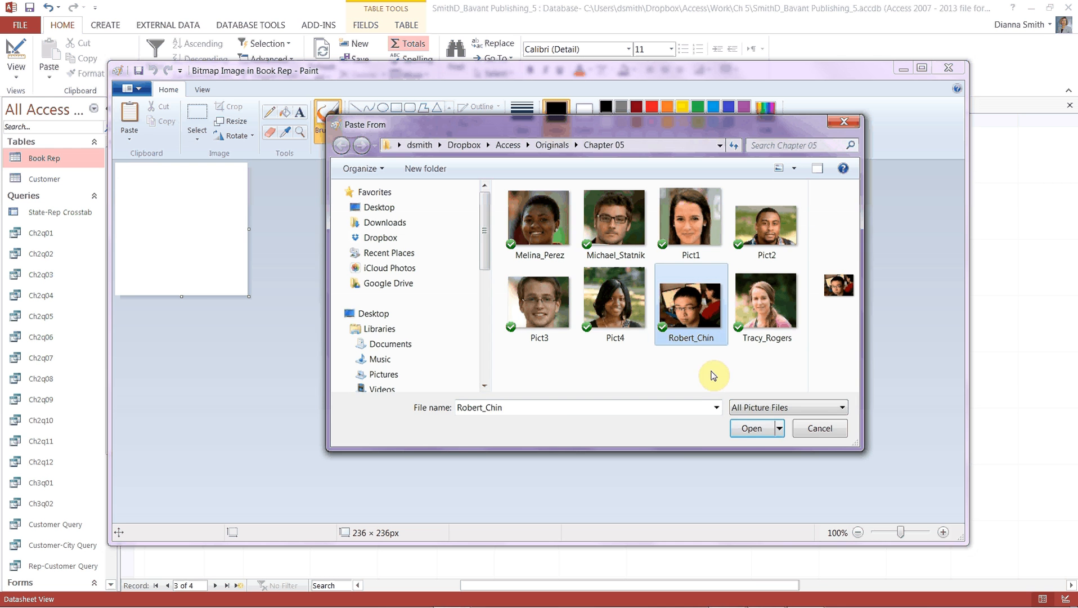
left_click(746, 428)
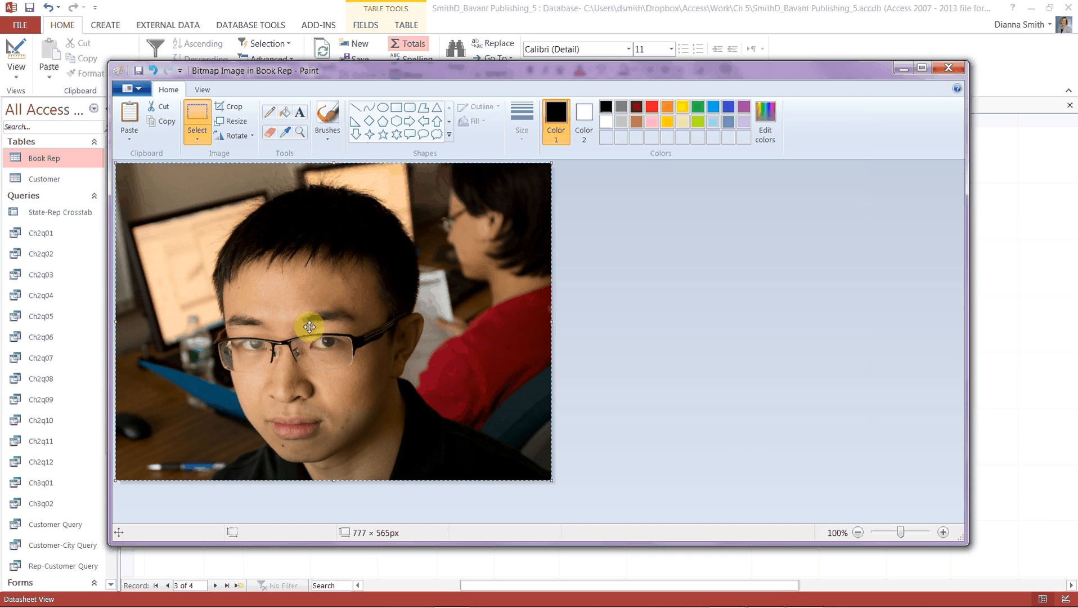
left_click(133, 91)
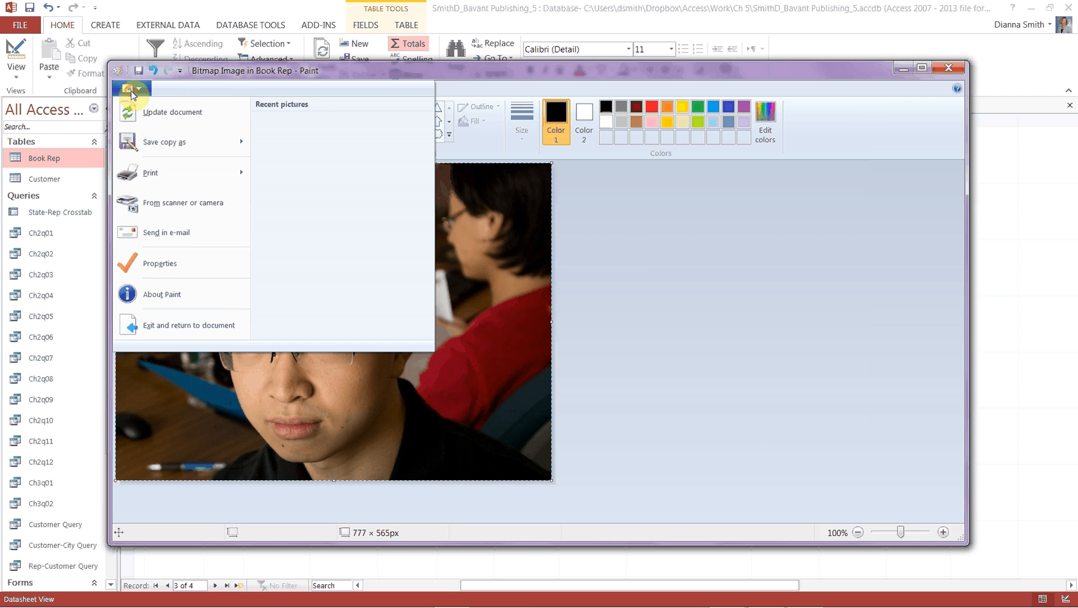
left_click(141, 329)
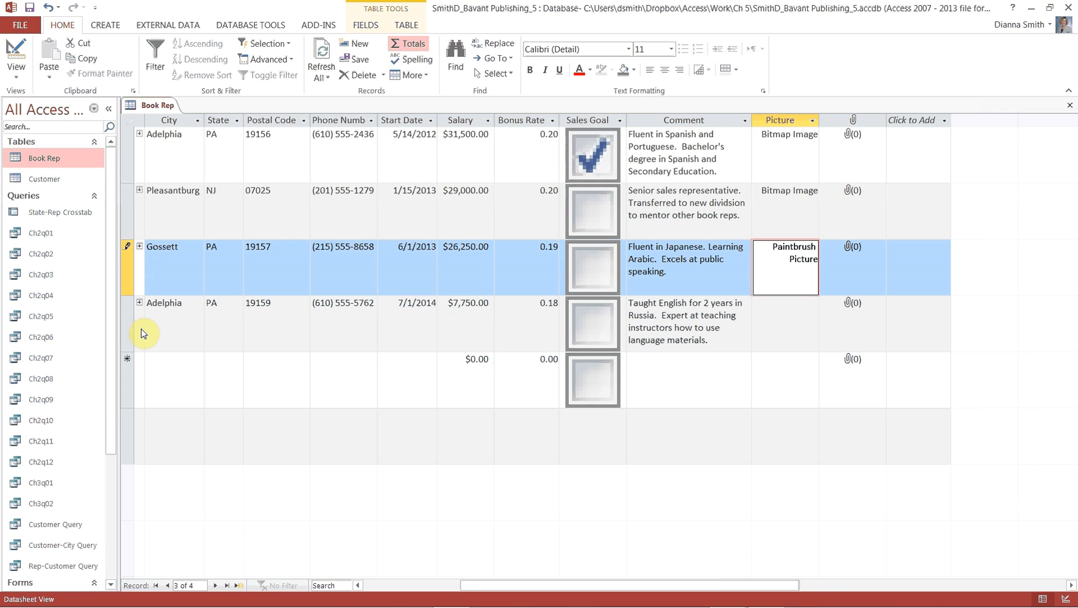
Insert a new Bitmap Image object in the Picture field of the fourth record
left_click(775, 333)
right_click(775, 334)
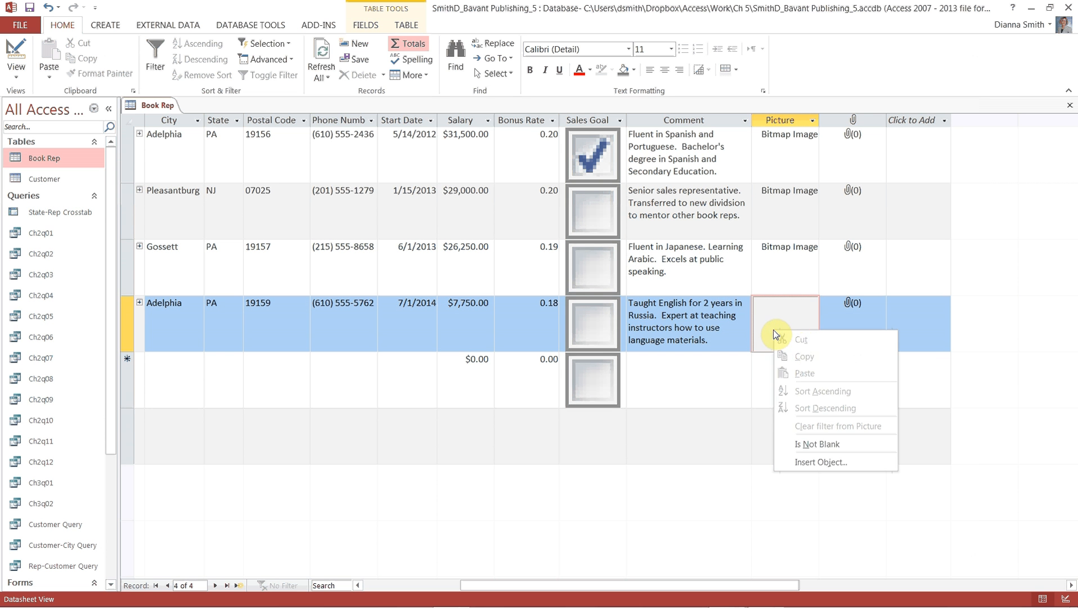
left_click(820, 462)
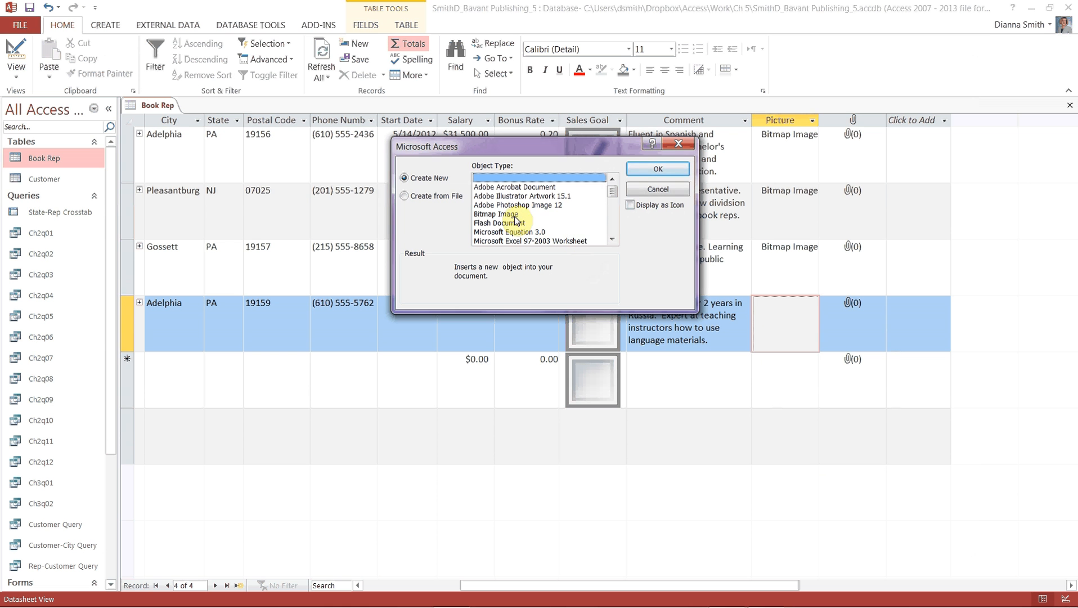
left_click(516, 214)
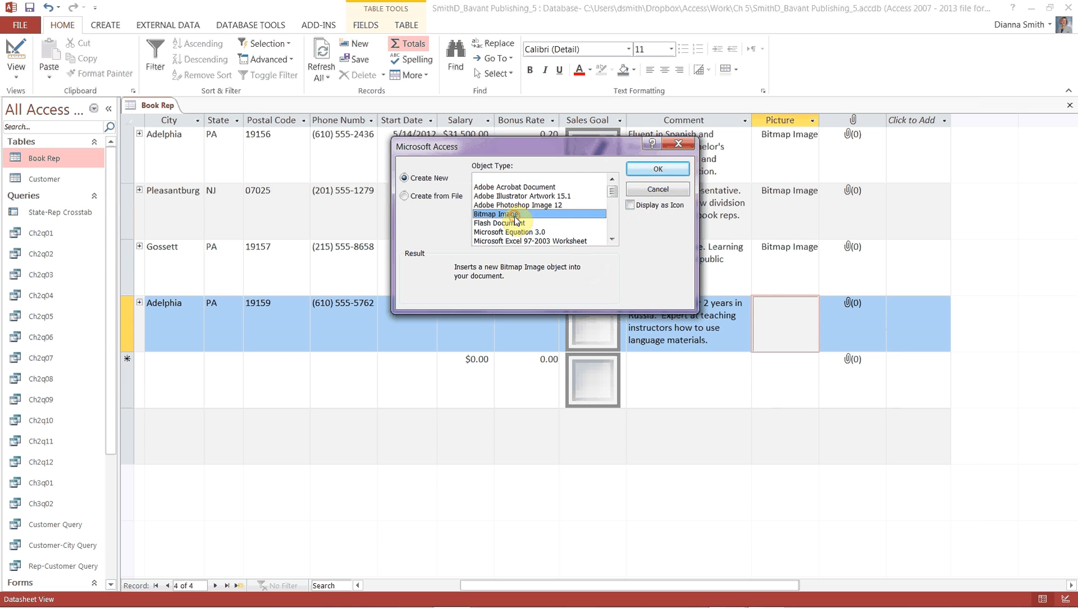
left_click(659, 170)
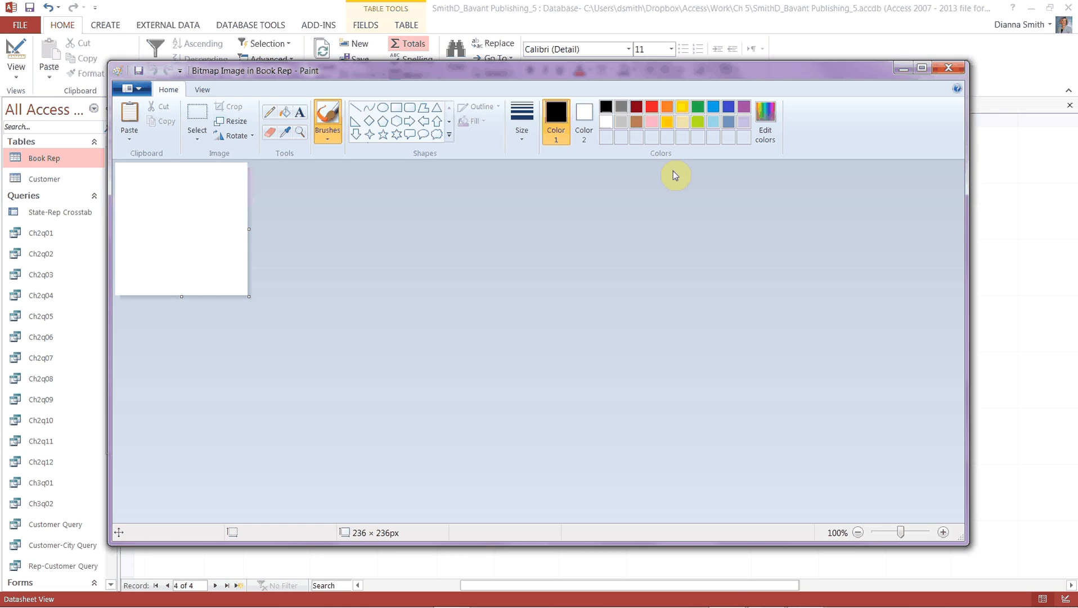
Paste the picture file named after the fourth book rep from Chapter 05 into the bitmap image and return to the table
left_click(139, 142)
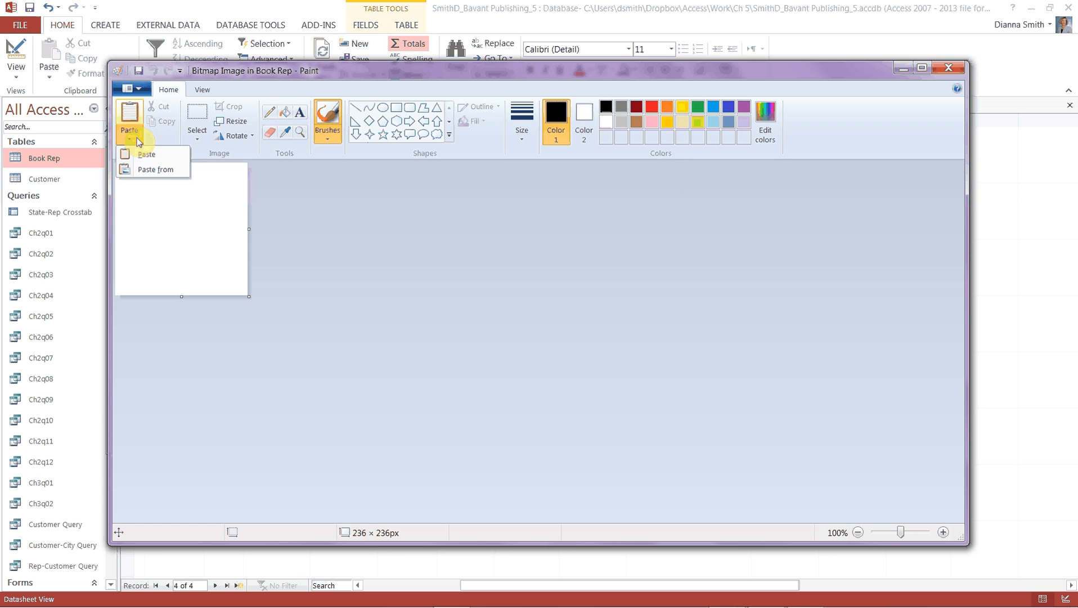
left_click(141, 168)
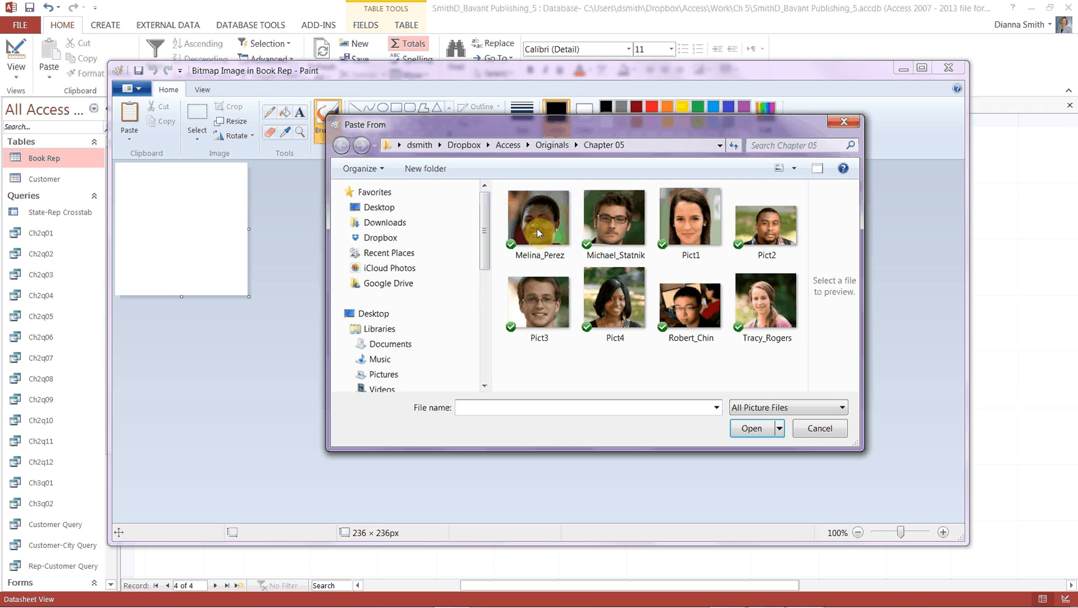
double_click(769, 297)
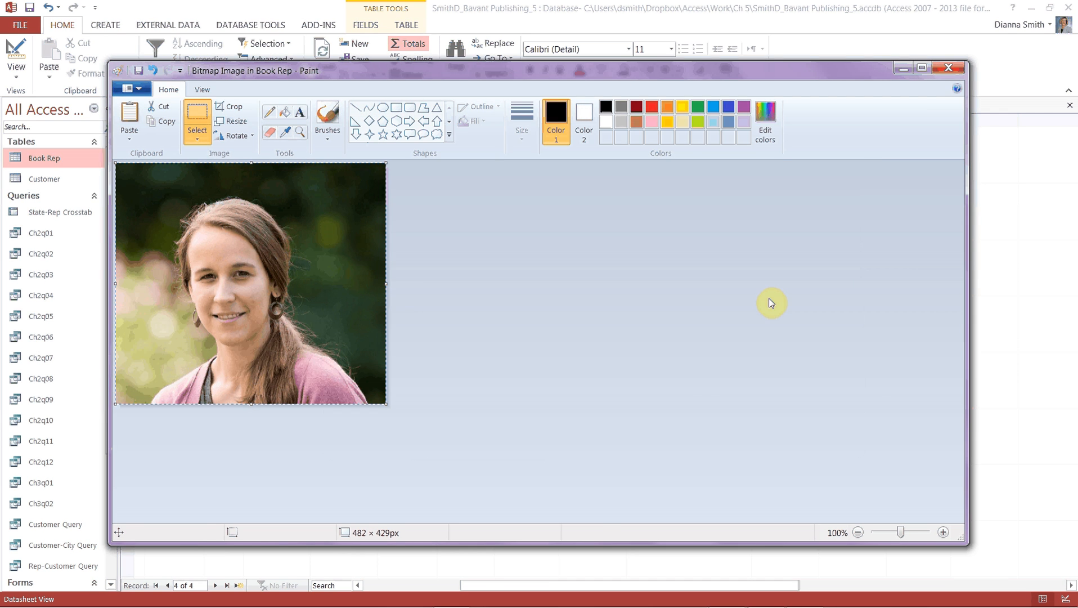
left_click(132, 88)
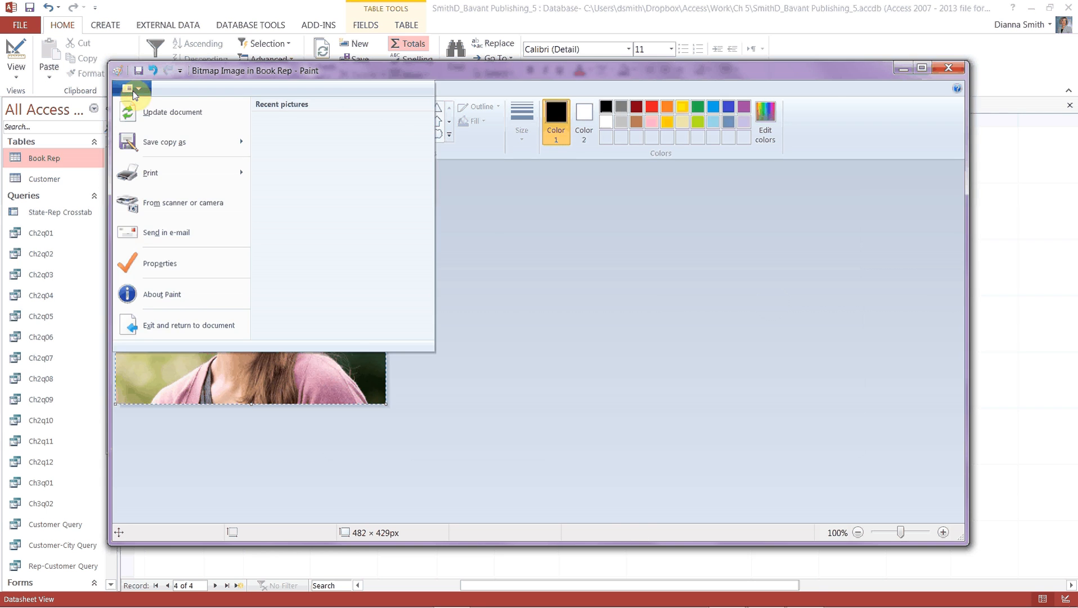
left_click(151, 322)
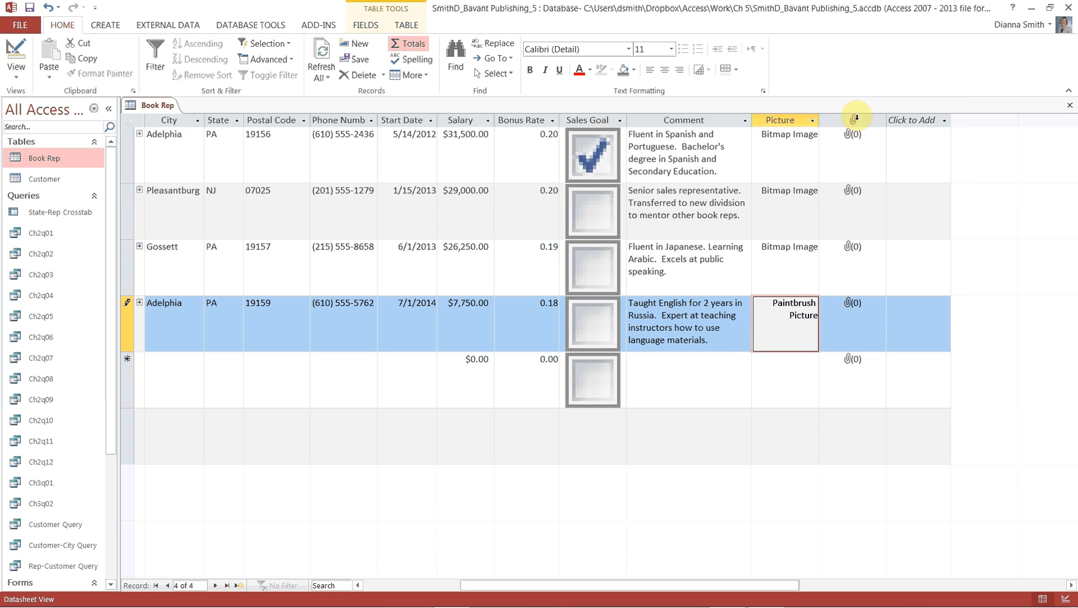
Add the first book rep's Customers Word document from Originals, Chapter 05 to the Customer Notes attachments of the first record
right_click(851, 143)
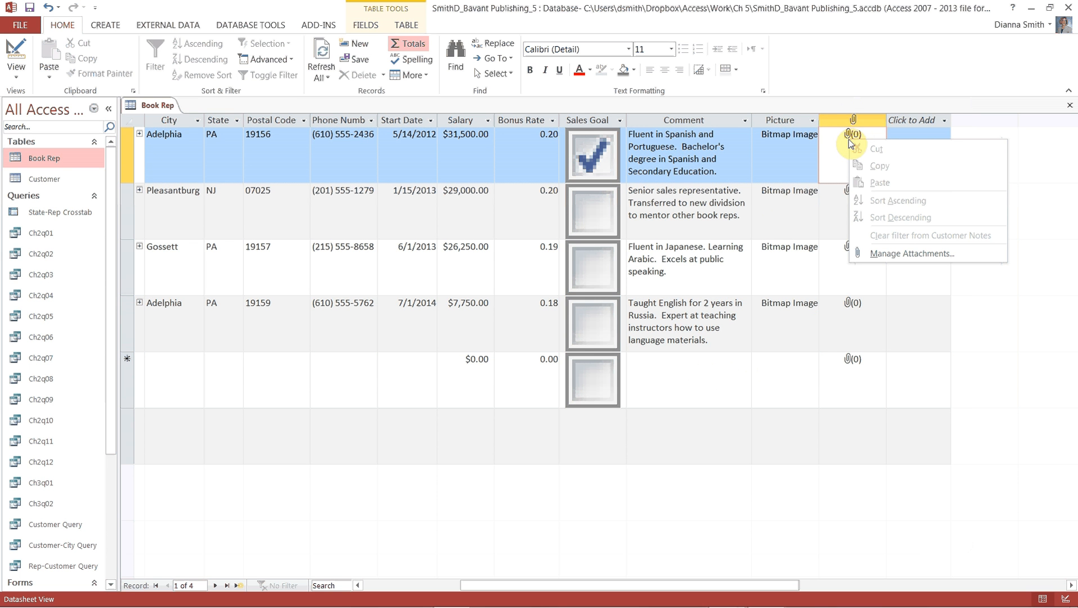
left_click(903, 256)
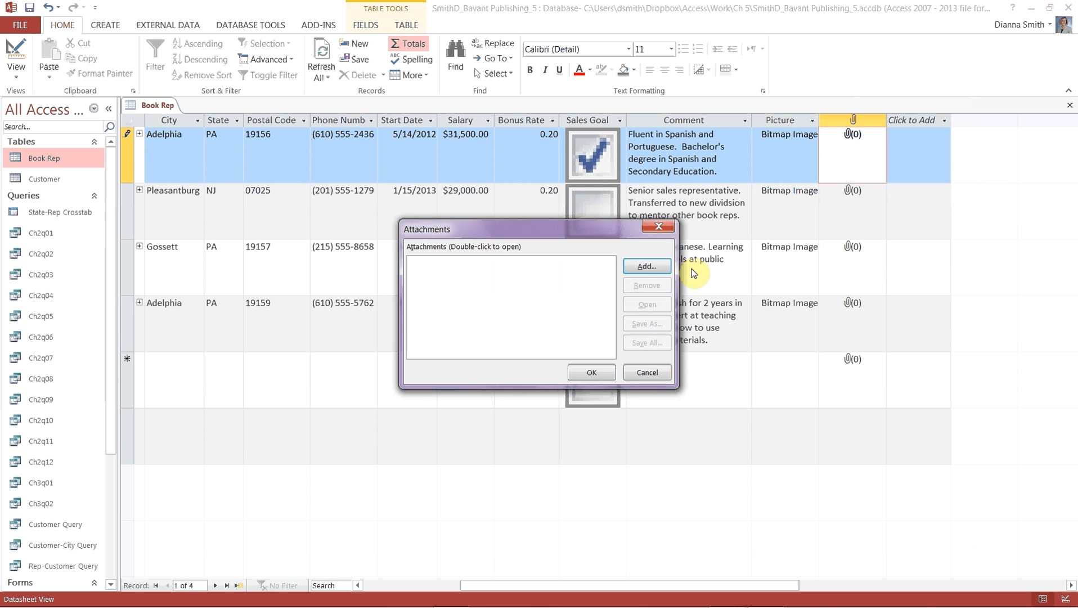
left_click(657, 268)
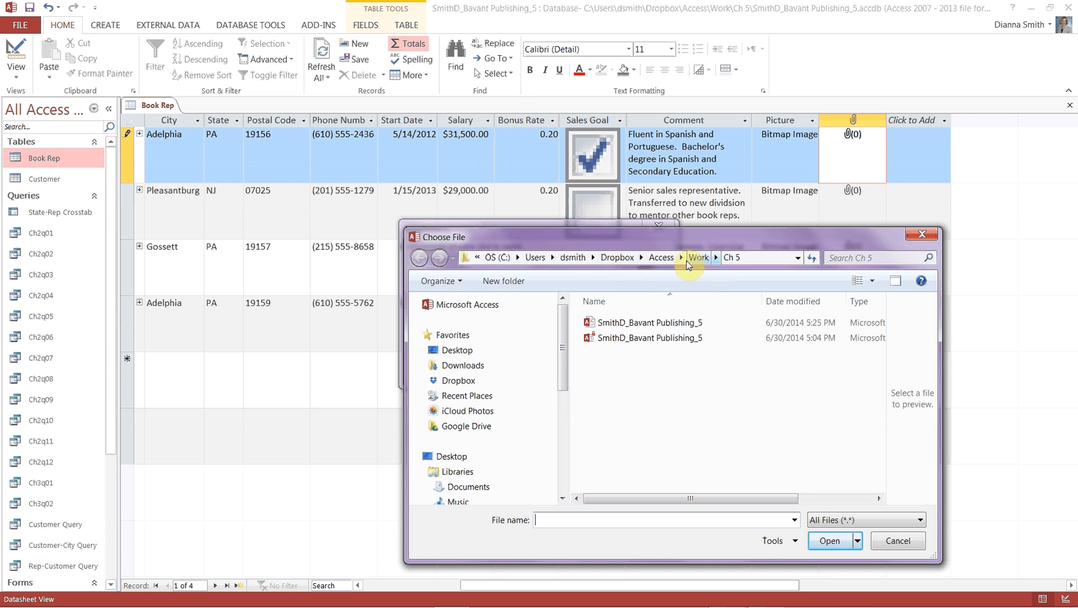
left_click(659, 259)
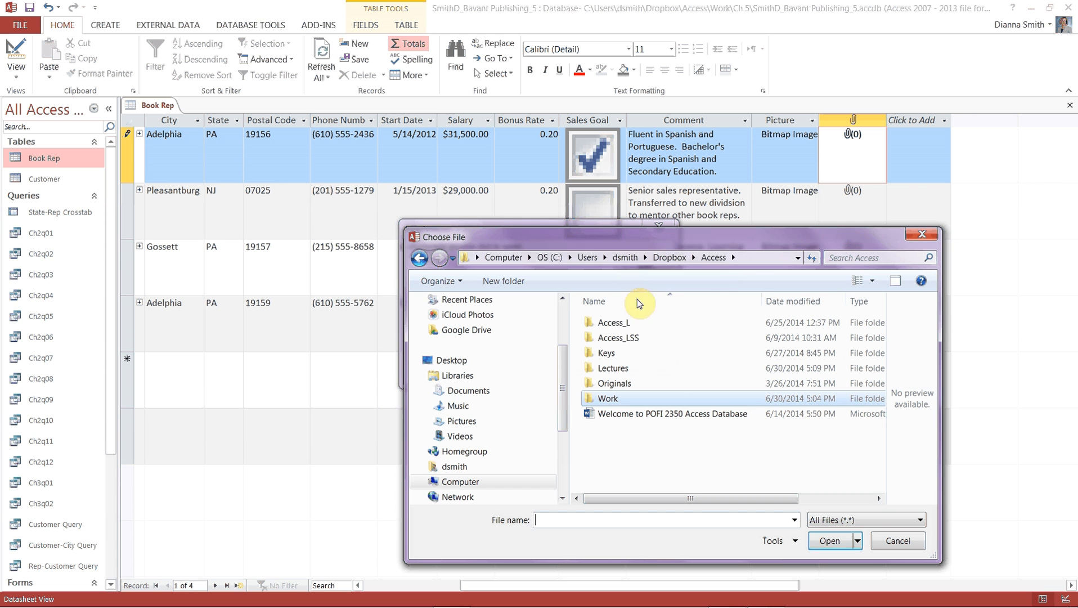
double_click(613, 383)
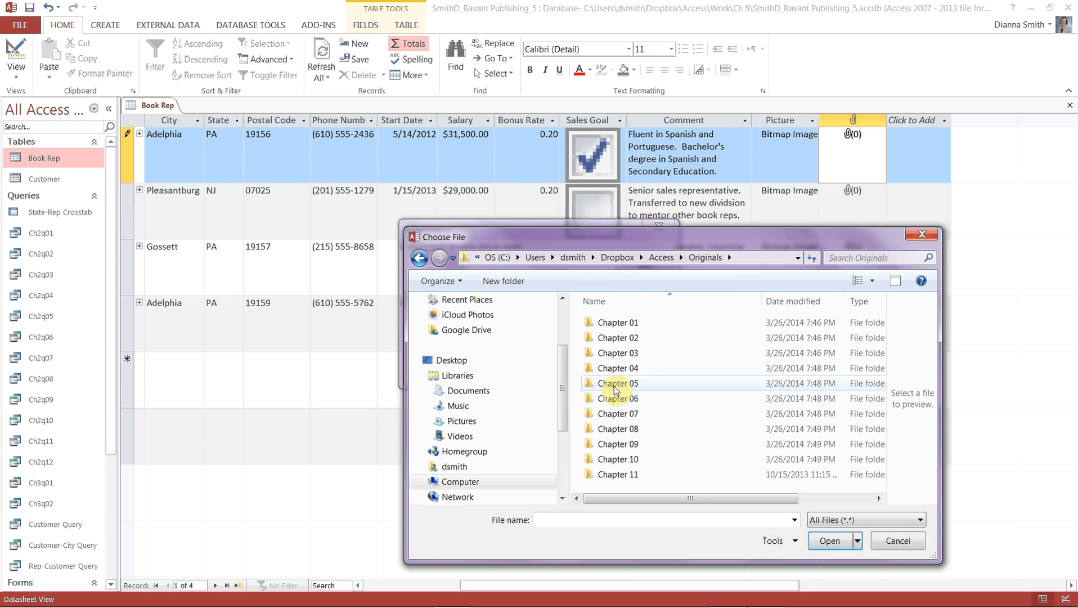
double_click(615, 384)
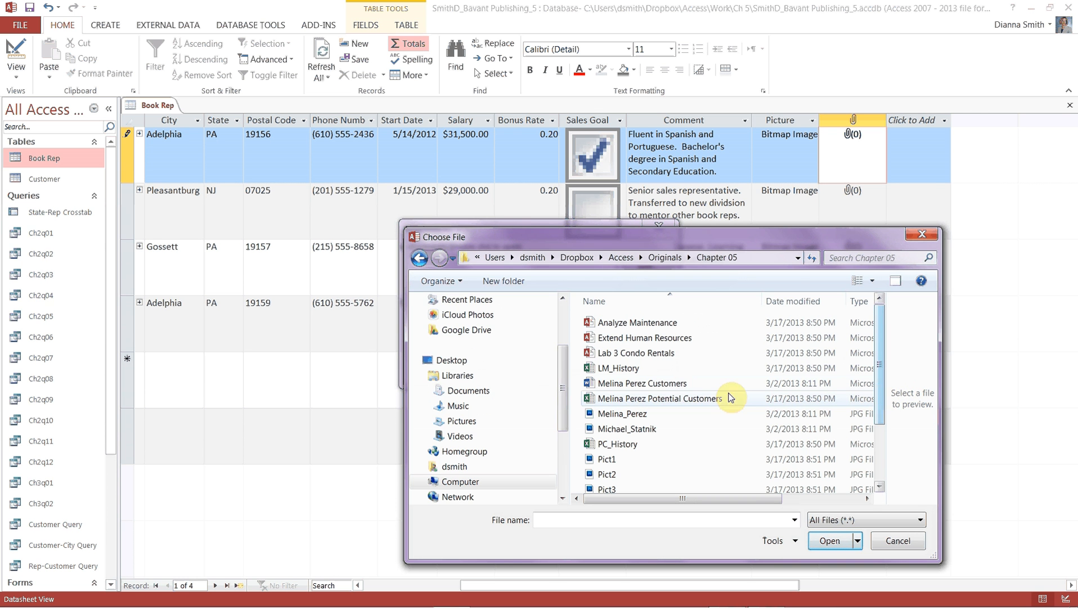
double_click(671, 384)
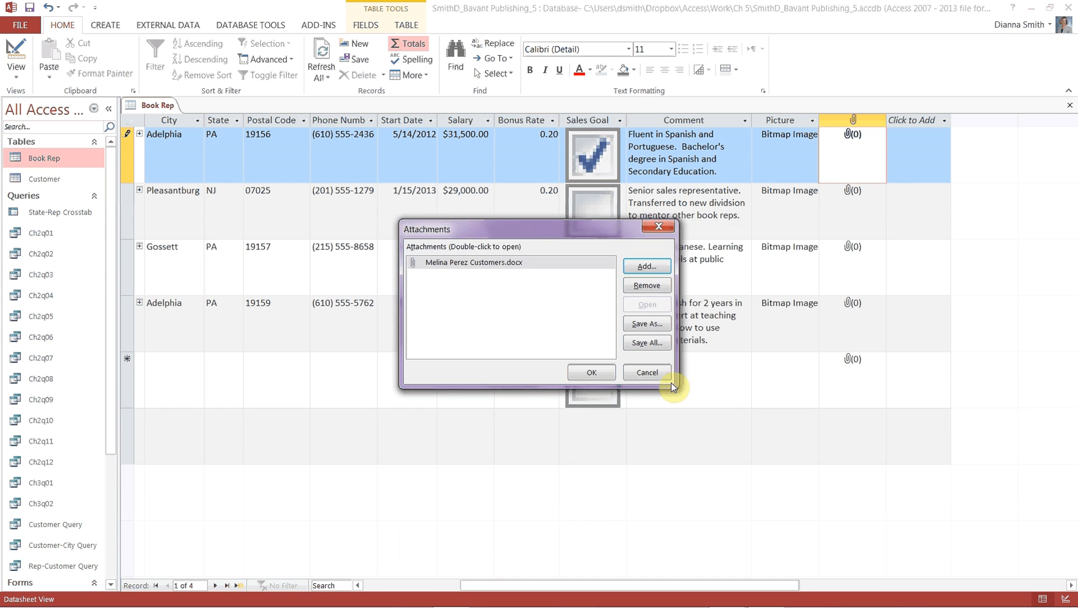
Add the first book rep's Potential Customers workbook to the same record's attachments and accept the attachment list
left_click(663, 267)
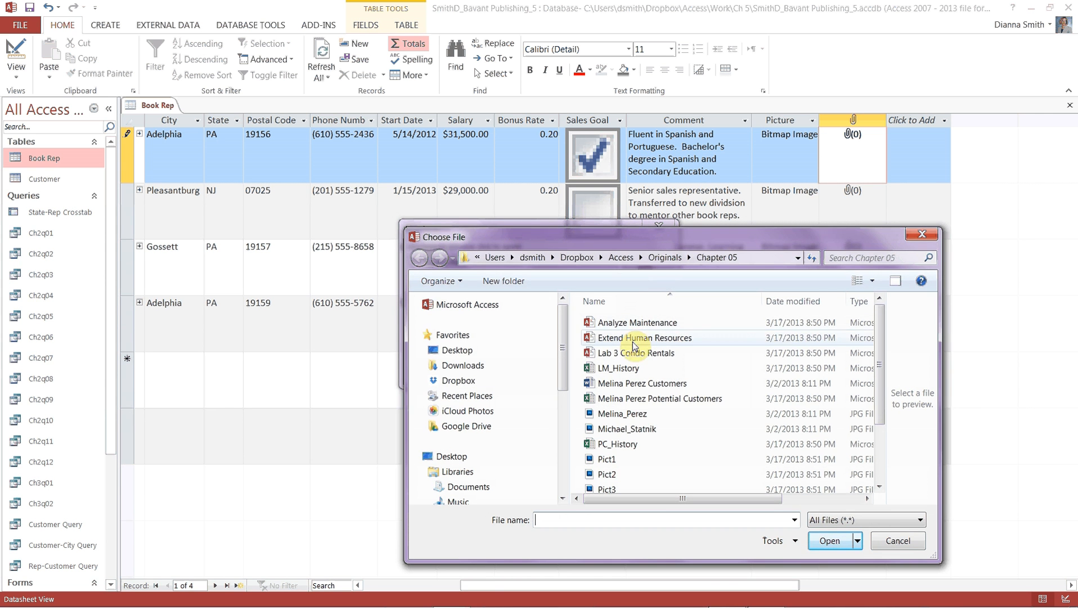
double_click(635, 401)
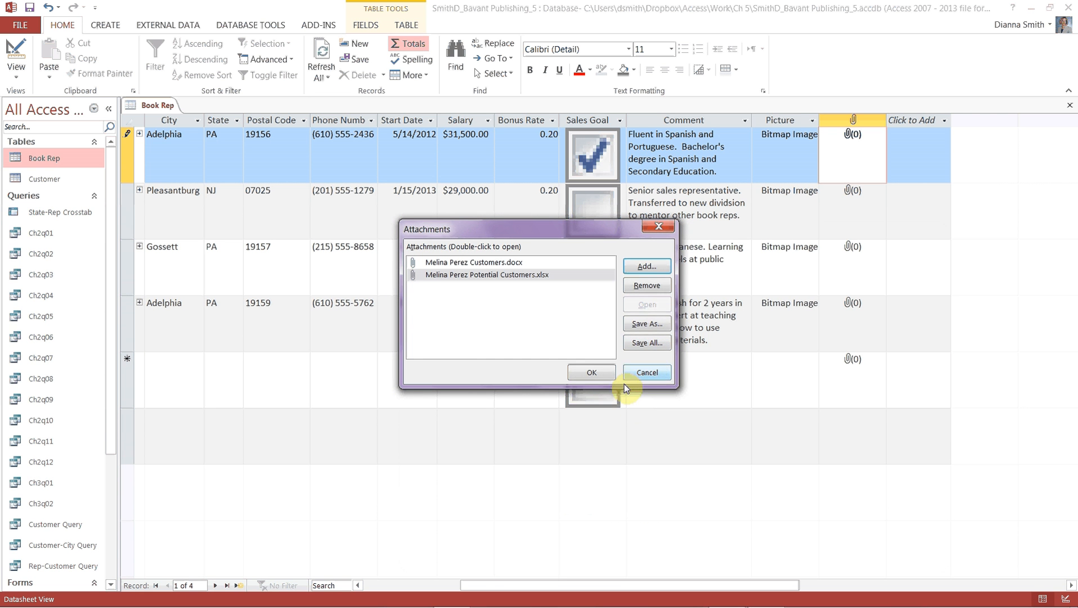
left_click(592, 372)
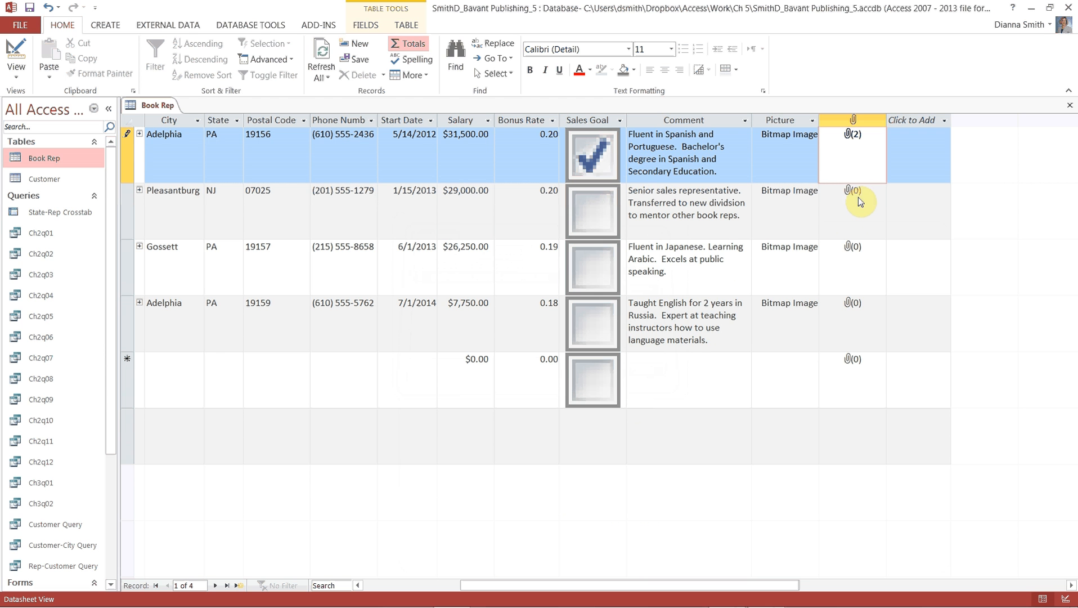
Attach the third book rep's Potential Customers workbook from Chapter 05 to the Customer Notes field of the third record
right_click(852, 255)
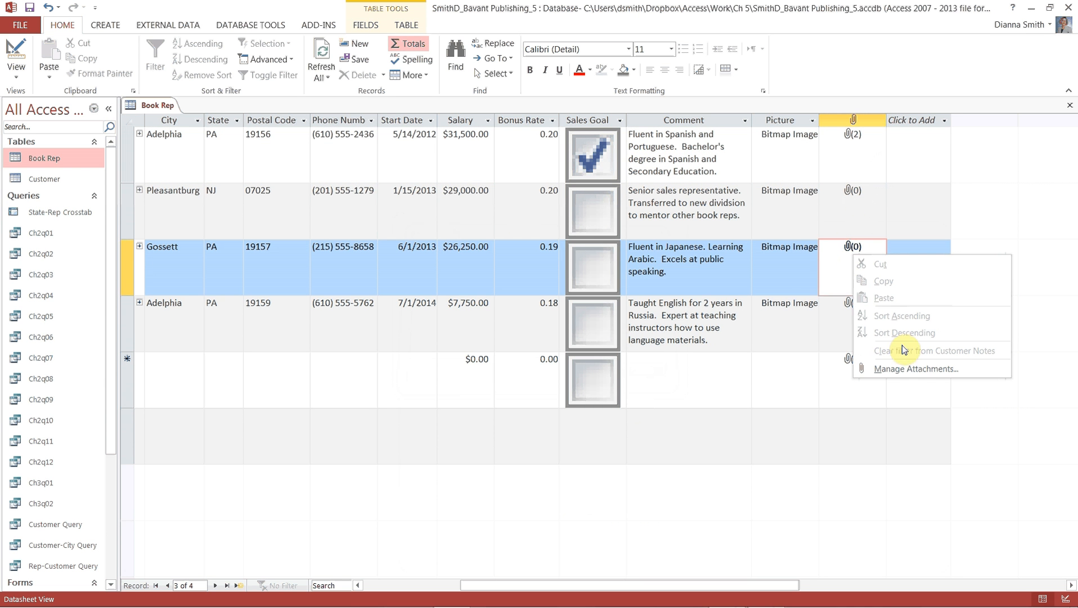
left_click(902, 371)
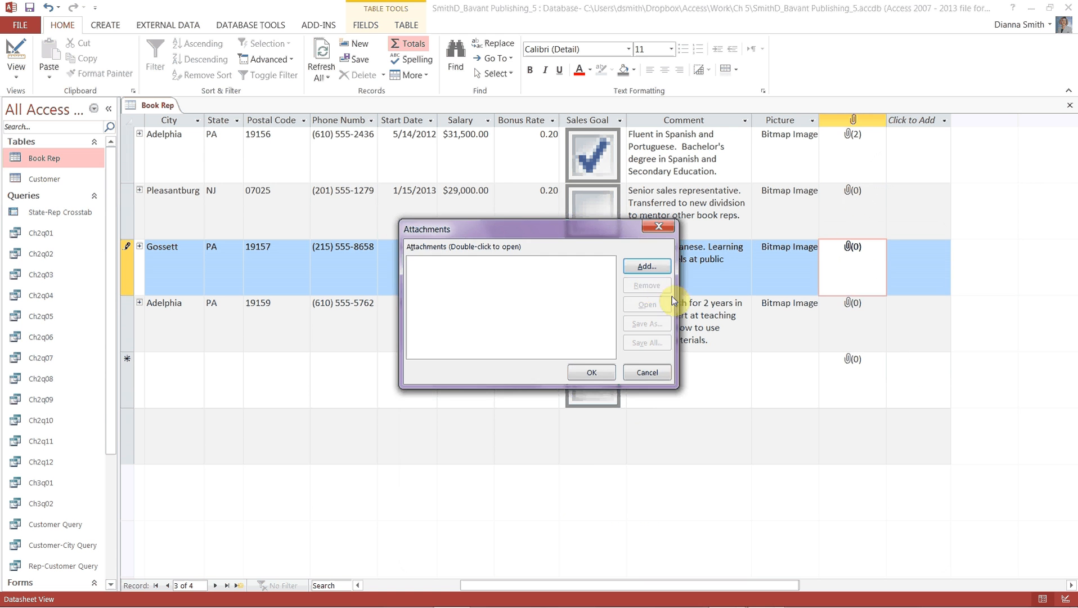
left_click(655, 269)
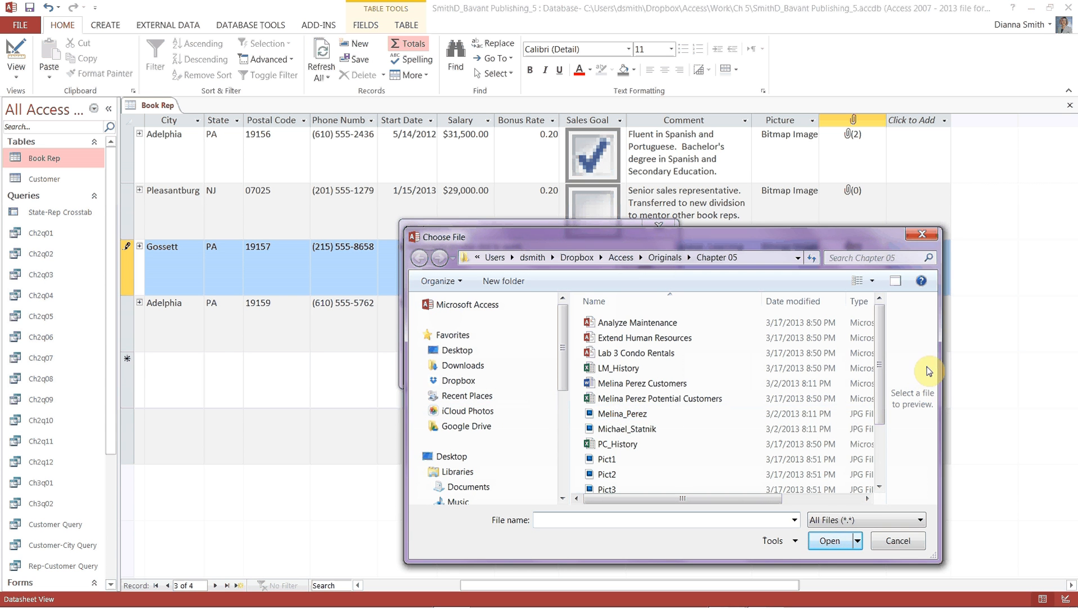
left_click_drag(883, 373, 875, 445)
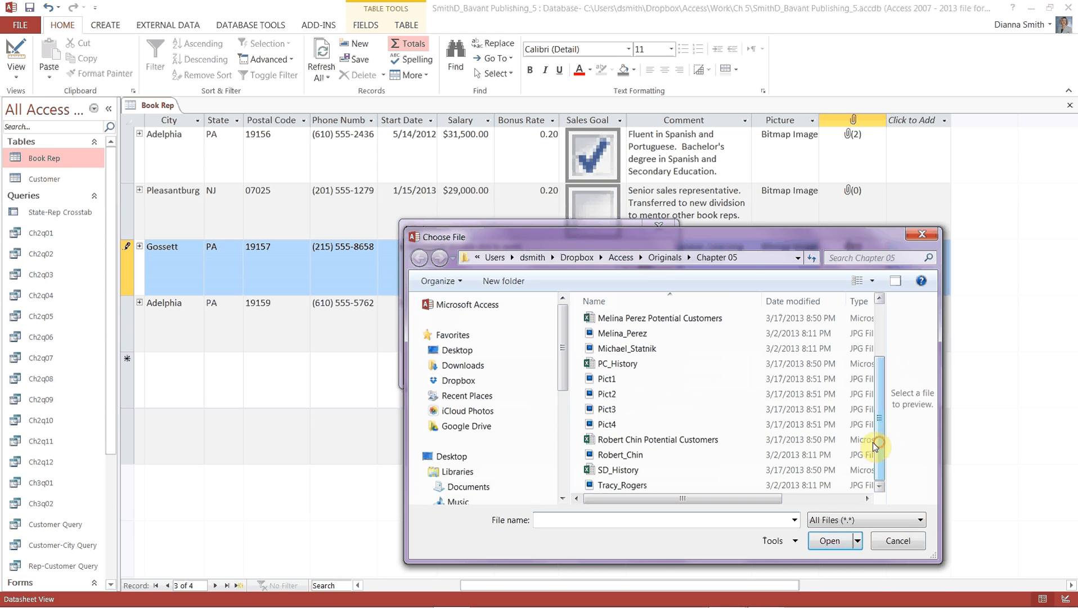
double_click(671, 441)
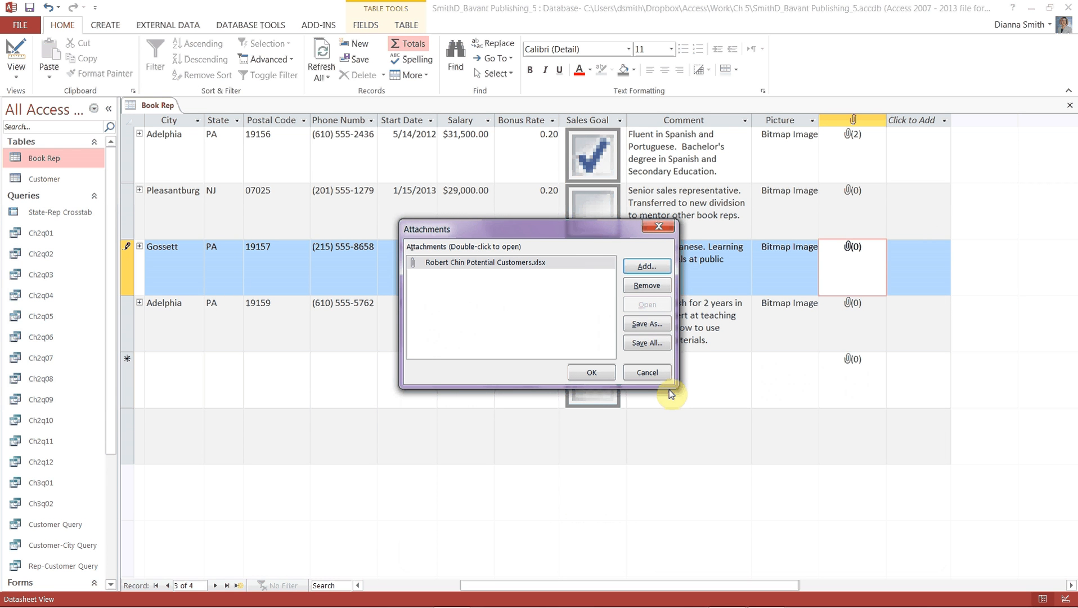
left_click(589, 372)
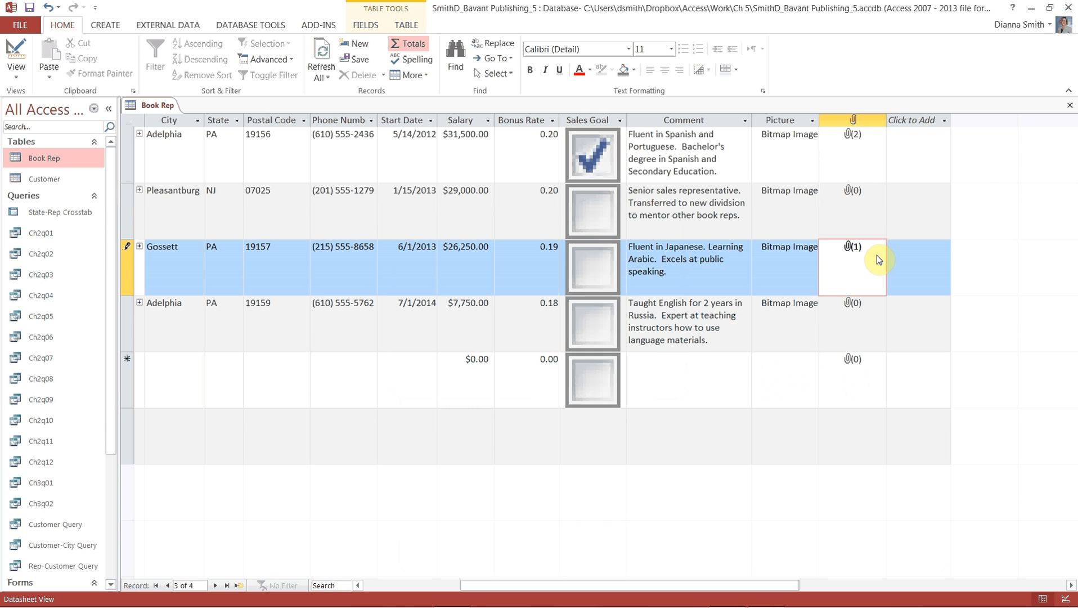
Save and close the Book Rep table
left_click(29, 9)
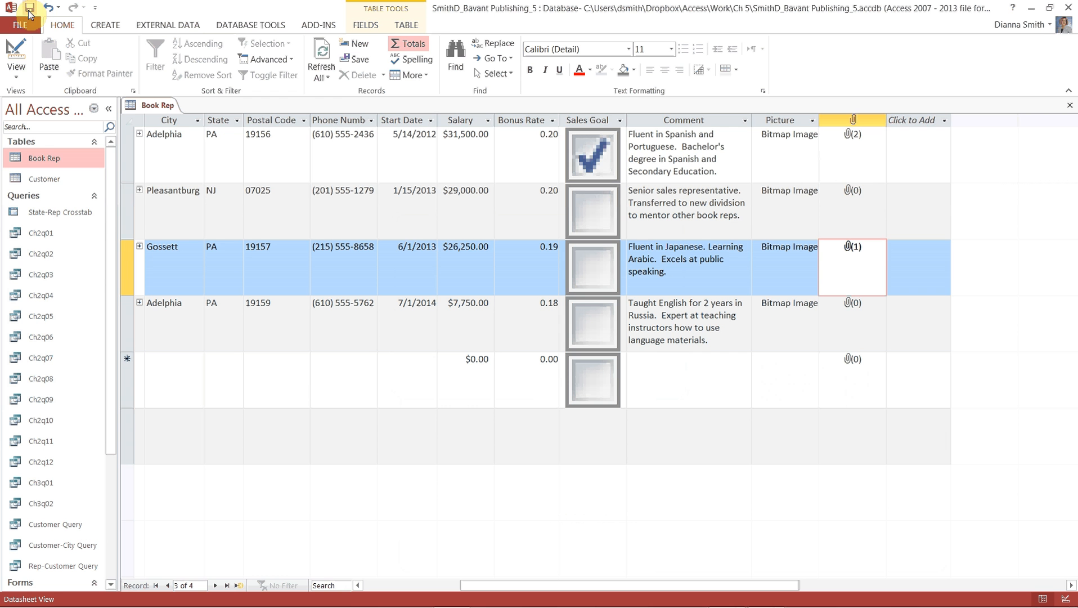
left_click(1070, 106)
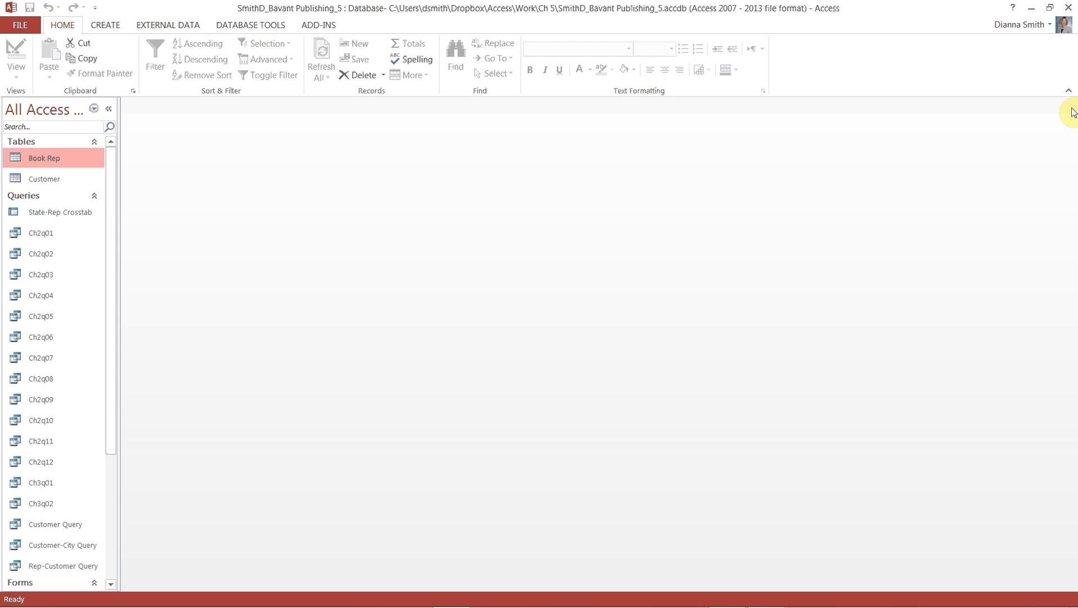